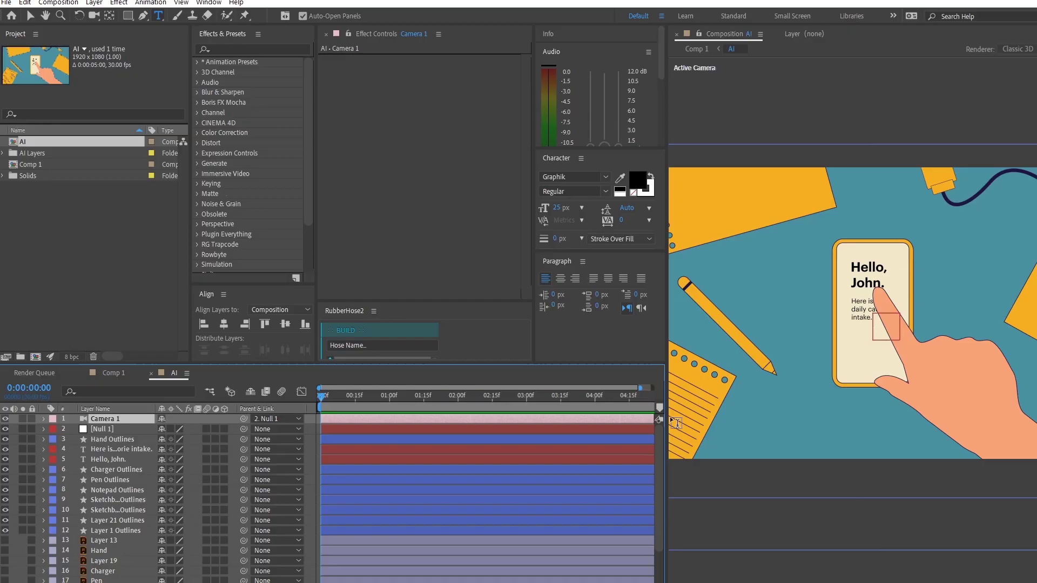
Step: Lengthen the AI composition to 15 seconds and extend its camera, null, text and outline layers to fill it
{"action": "right_click", "coordinate": [51, 140]}
{"action": "key", "text": "Escape"}
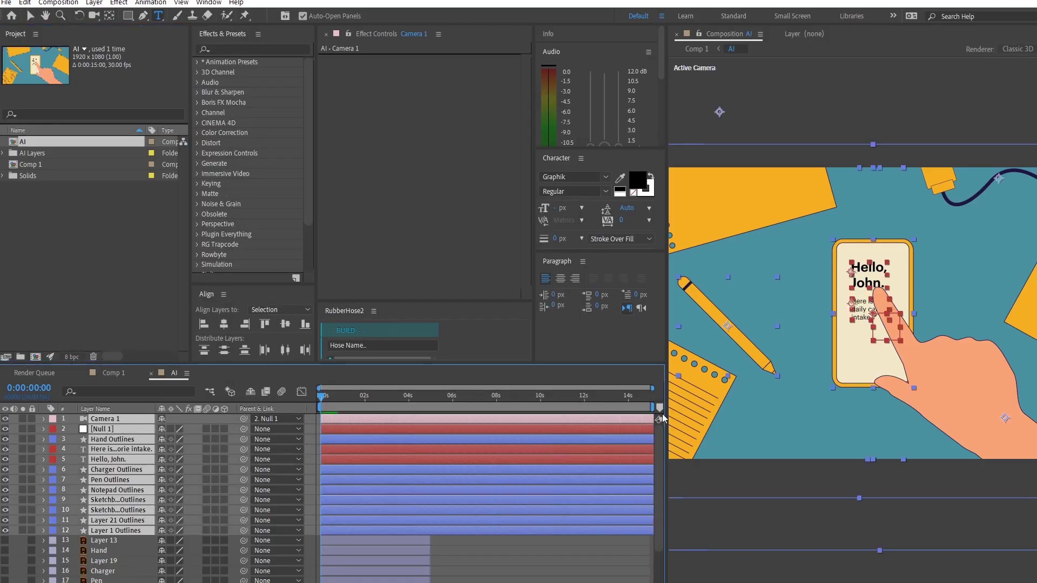
Step: Animate Null 1's position from Z 610 at the start to Z 0 at one second, and ease both keyframes
{"action": "left_click", "coordinate": [103, 429]}
{"action": "key", "text": "p"}
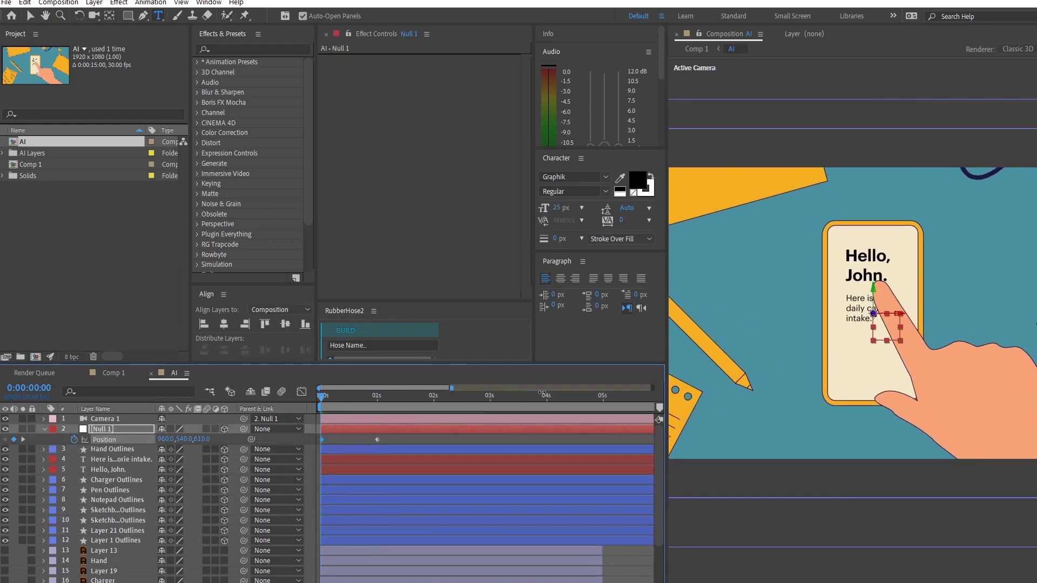
{"action": "left_click", "coordinate": [378, 400]}
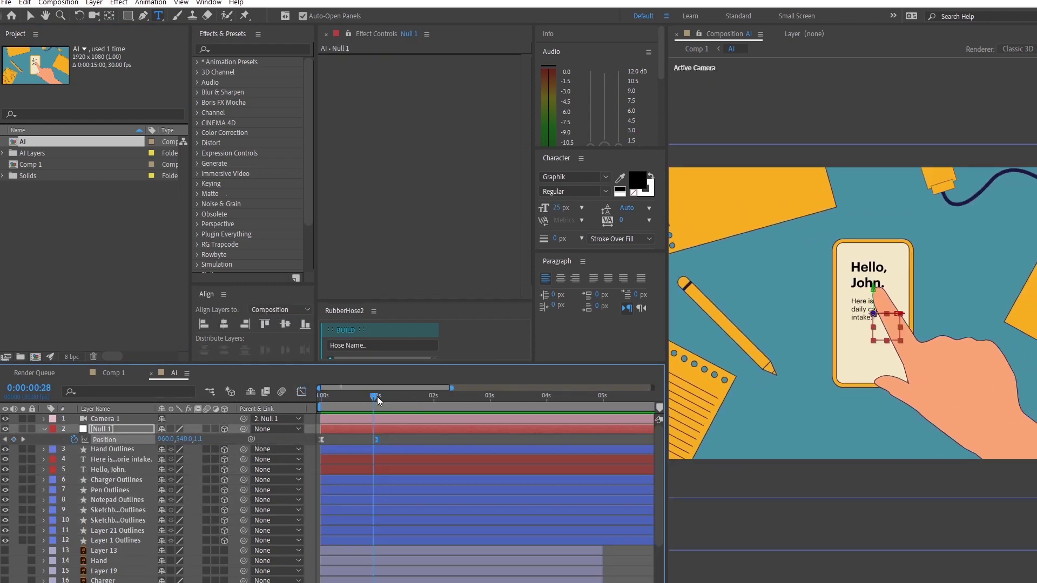
{"action": "left_click_drag", "start_coordinate": [377, 400], "coordinate": [378, 400]}
Step: Split the two phone text layers into one layer per line and stagger their start times
{"action": "left_click", "coordinate": [108, 459]}
{"action": "left_click", "coordinate": [108, 470]}
{"action": "left_click", "coordinate": [44, 469]}
{"action": "scroll", "coordinate": [887, 257], "scroll_direction": "up", "scroll_amount": 2}
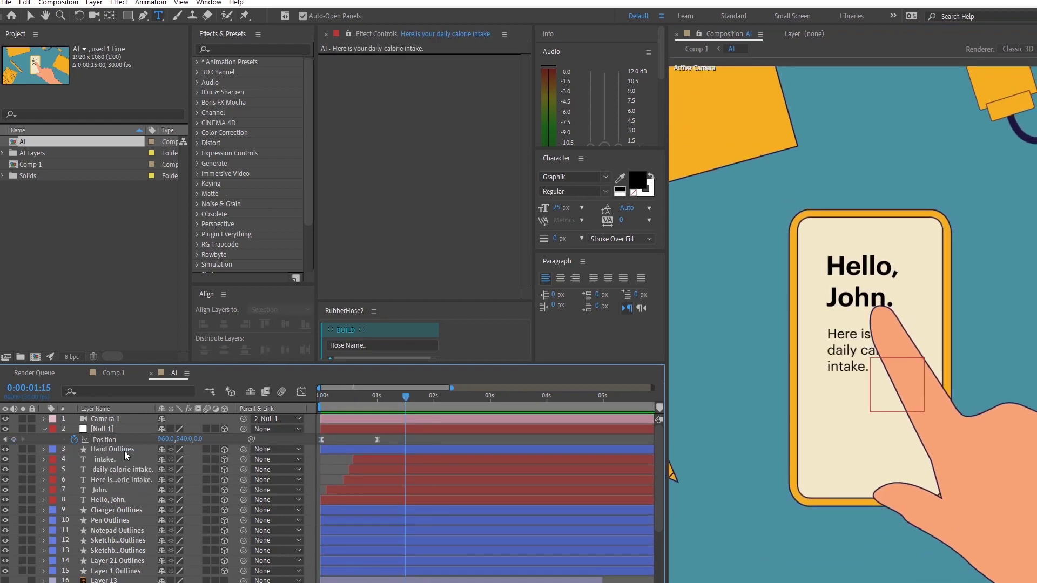
Step: Hide the five text line layers, move Layer 21 Outlines directly below them and rename it Phone
{"action": "left_click_drag", "start_coordinate": [5, 459], "coordinate": [5, 499]}
{"action": "left_click", "coordinate": [103, 520]}
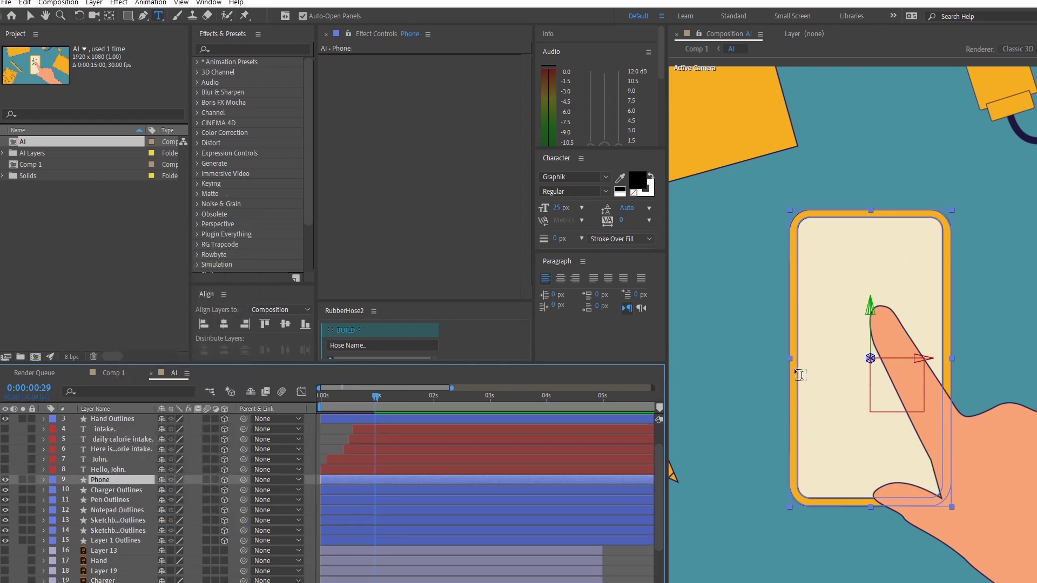
Step: Enable path keyframes for Group 1 and Group 2 of the Phone layer at 0:00:00:29 and return to the start
{"action": "left_click", "coordinate": [43, 480]}
{"action": "left_click", "coordinate": [54, 490]}
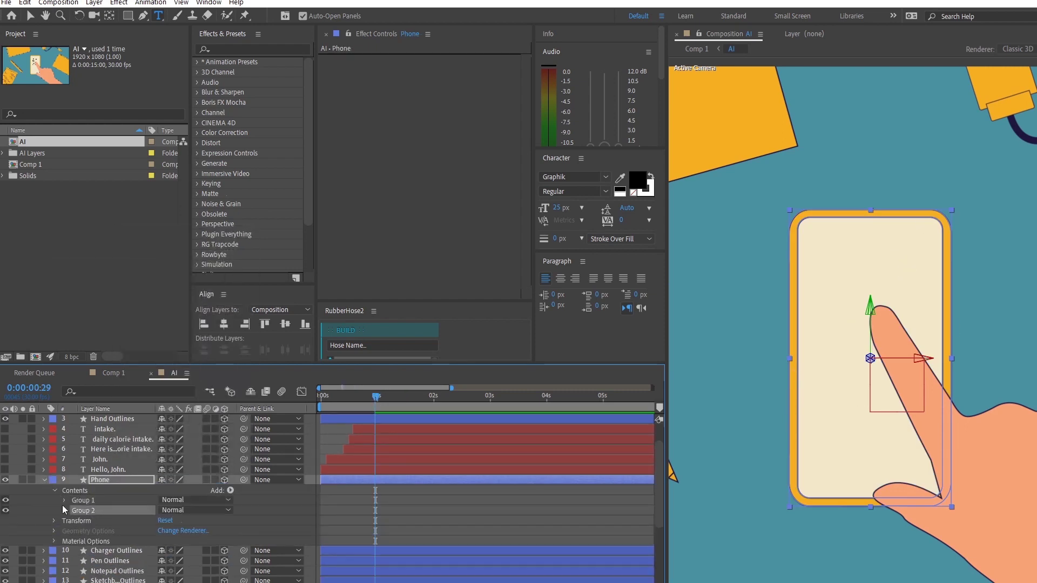
{"action": "left_click", "coordinate": [65, 511]}
{"action": "left_click", "coordinate": [65, 500]}
{"action": "left_click", "coordinate": [76, 480]}
{"action": "left_click", "coordinate": [94, 490]}
{"action": "left_click", "coordinate": [75, 541]}
{"action": "left_click", "coordinate": [95, 551]}
{"action": "left_click_drag", "start_coordinate": [376, 397], "coordinate": [307, 413]}
{"action": "scroll", "coordinate": [162, 459], "scroll_direction": "down", "scroll_amount": 1}
{"action": "left_click", "coordinate": [92, 469]}
Step: Look through the hidden source artwork layers from Layer 13 to Layer 21, selecting them together
{"action": "left_click", "coordinate": [119, 459]}
{"action": "key", "text": "v"}
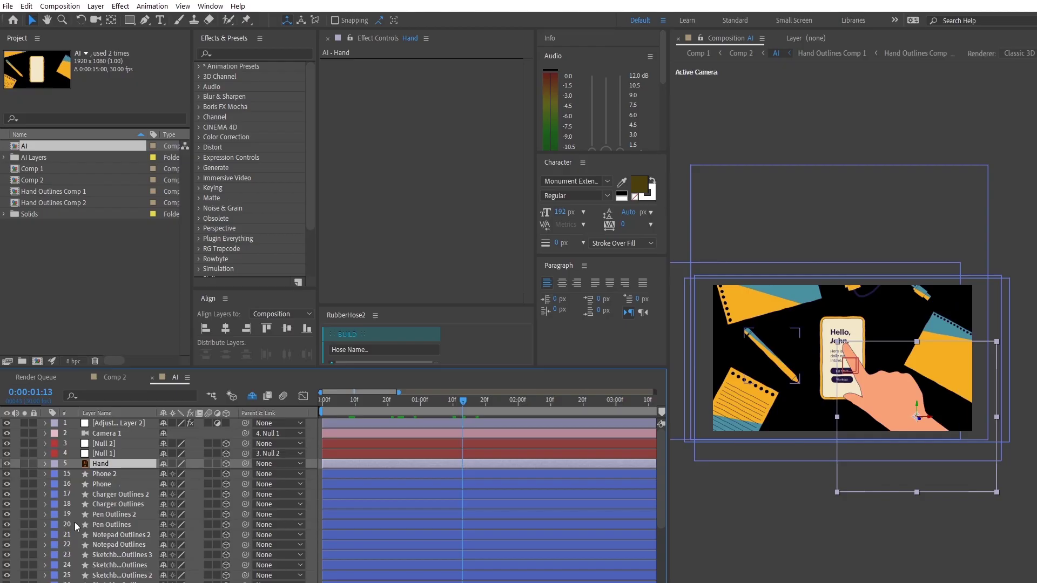
{"action": "scroll", "coordinate": [75, 523], "scroll_direction": "down", "scroll_amount": 5}
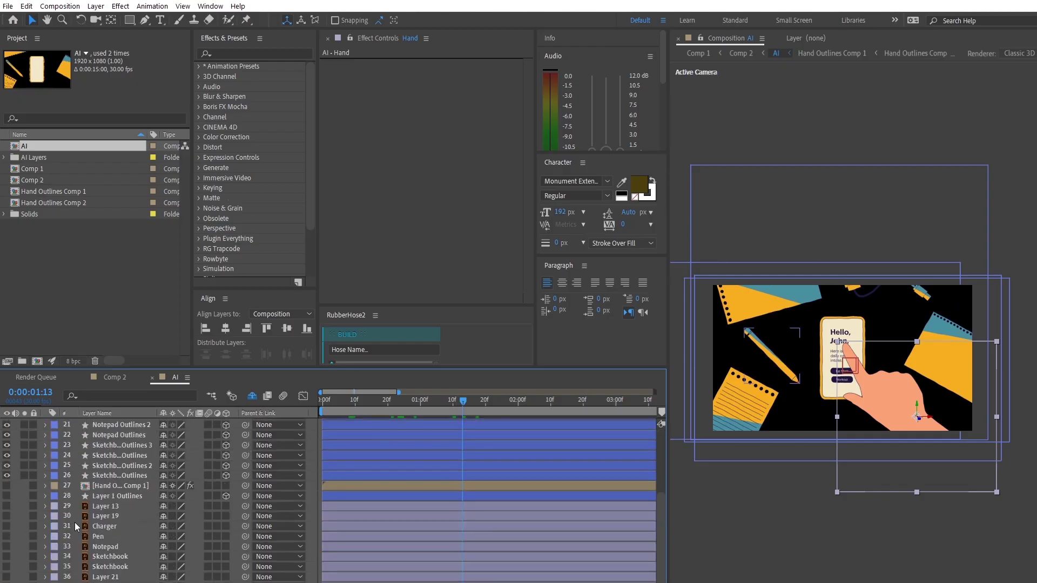
{"action": "left_click", "coordinate": [105, 506]}
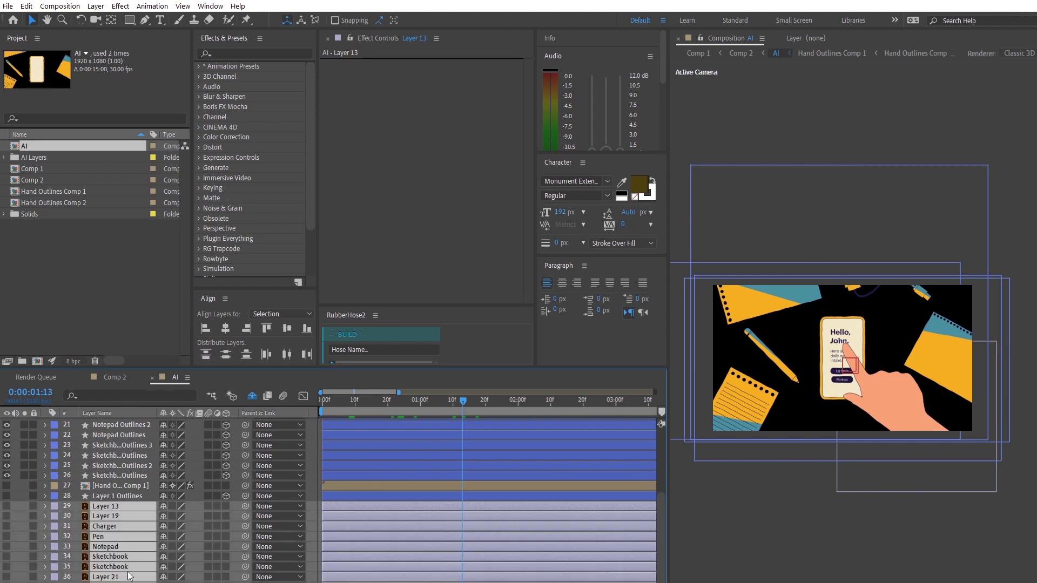
{"action": "scroll", "coordinate": [129, 510], "scroll_direction": "up", "scroll_amount": 3}
Step: Toggle the visibility of the outline layers from Phone 2 through Sketchbook Outlines off and back on
{"action": "left_click", "coordinate": [115, 537]}
{"action": "scroll", "coordinate": [108, 519], "scroll_direction": "up", "scroll_amount": 3}
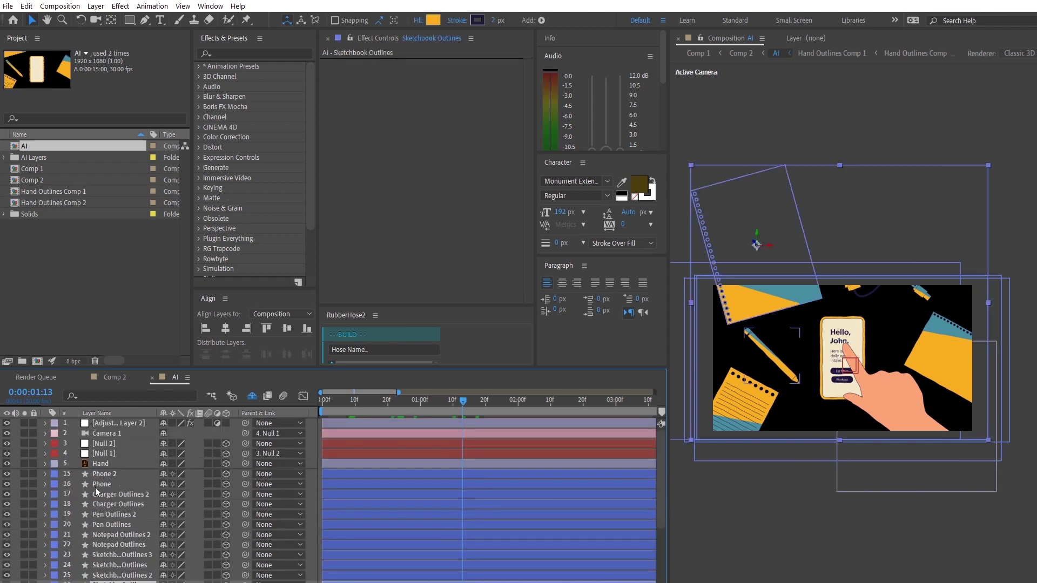
{"action": "left_click", "coordinate": [105, 476], "text": "shift"}
{"action": "left_click", "coordinate": [7, 475]}
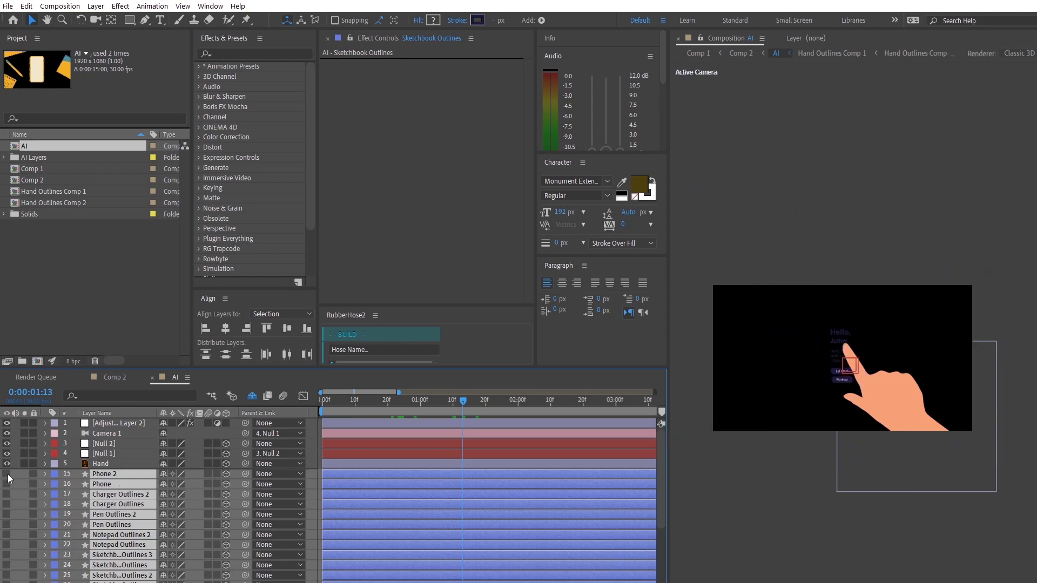
{"action": "left_click", "coordinate": [8, 474]}
Step: Turn off the visibility of Adjustment Layer 2 and select Camera 1
{"action": "key", "text": "period"}
{"action": "key", "text": "period"}
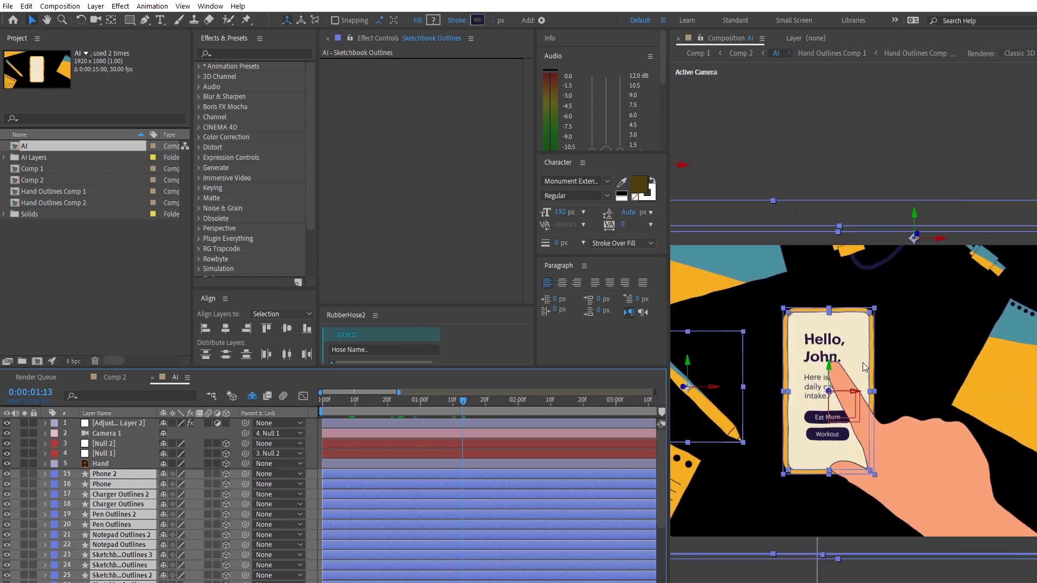
{"action": "scroll", "coordinate": [783, 391], "scroll_direction": "up", "scroll_amount": 1}
{"action": "left_click_drag", "start_coordinate": [782, 392], "coordinate": [834, 359]}
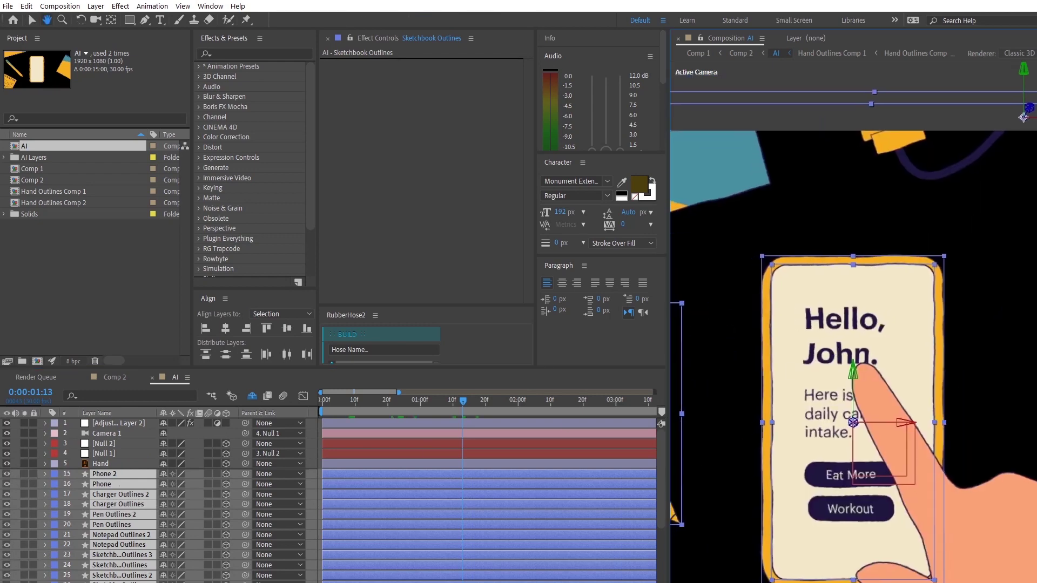
{"action": "left_click", "coordinate": [7, 423]}
{"action": "left_click", "coordinate": [141, 435]}
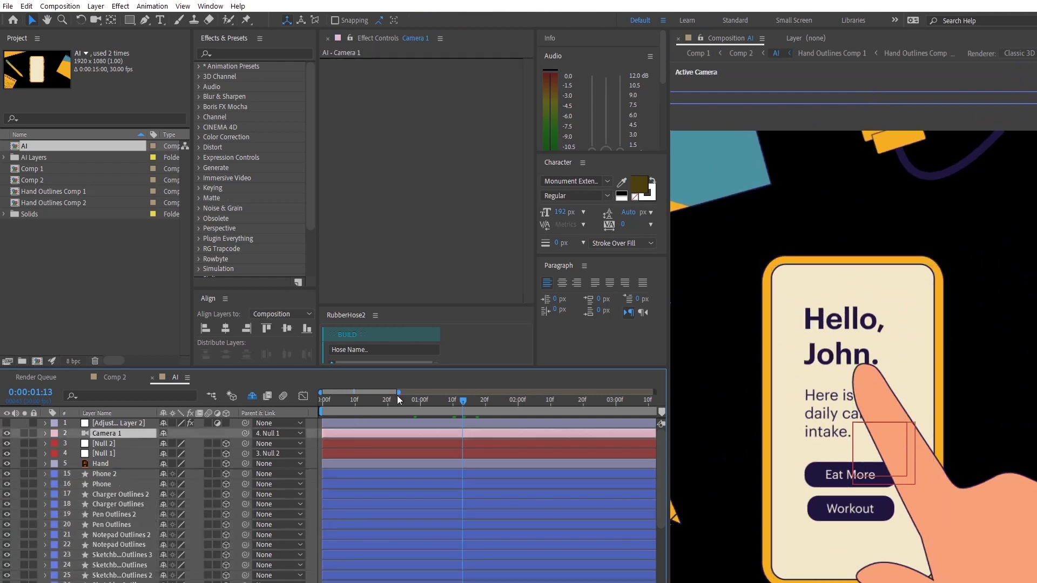
Step: Preview the phone and camera animation from the start of the AI composition
{"action": "left_click_drag", "start_coordinate": [409, 401], "coordinate": [278, 400]}
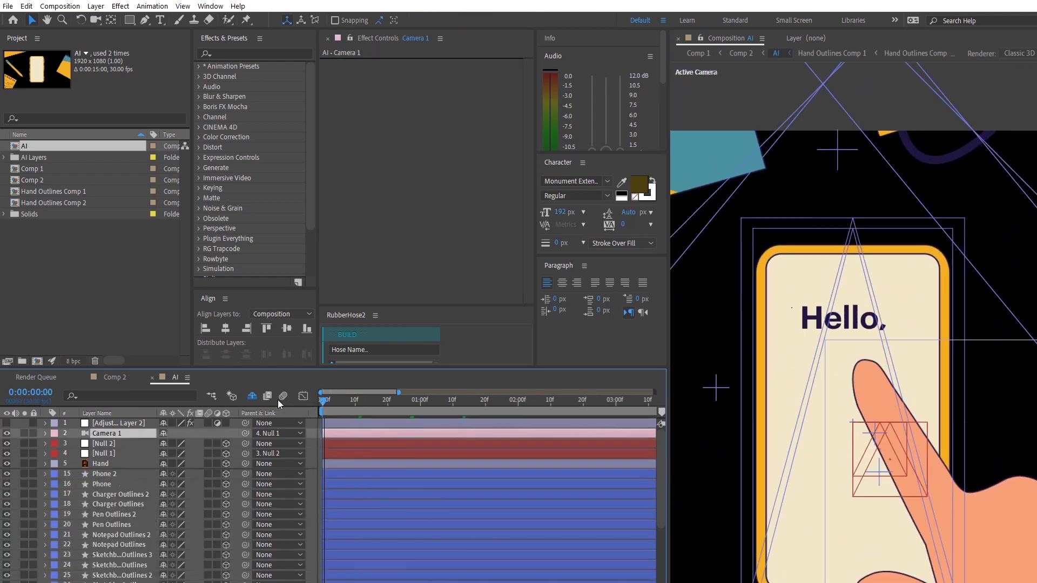
{"action": "key", "text": "space"}
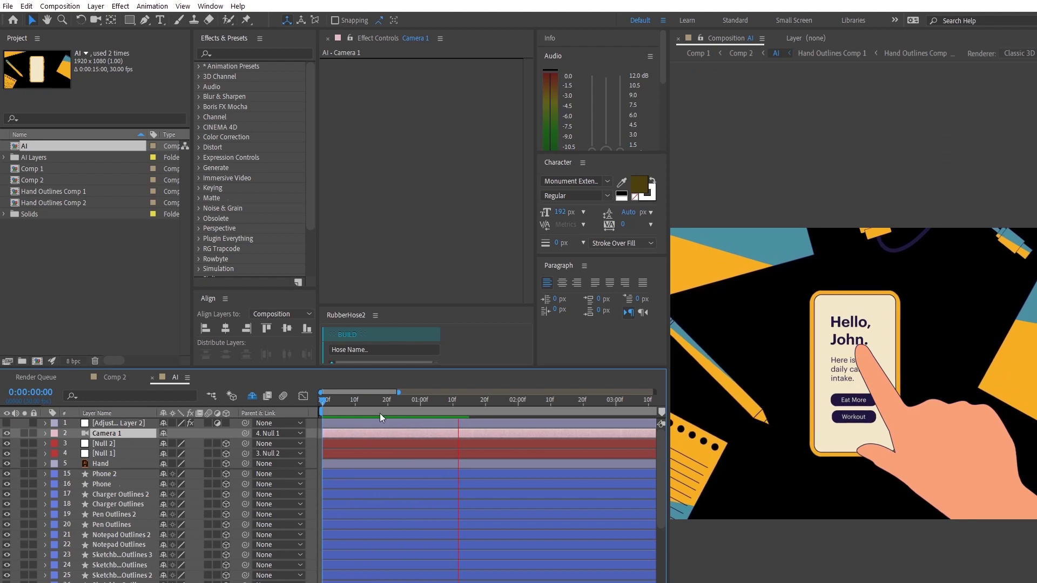
{"action": "key", "text": "space"}
{"action": "key", "text": "Home"}
{"action": "key", "text": "space"}
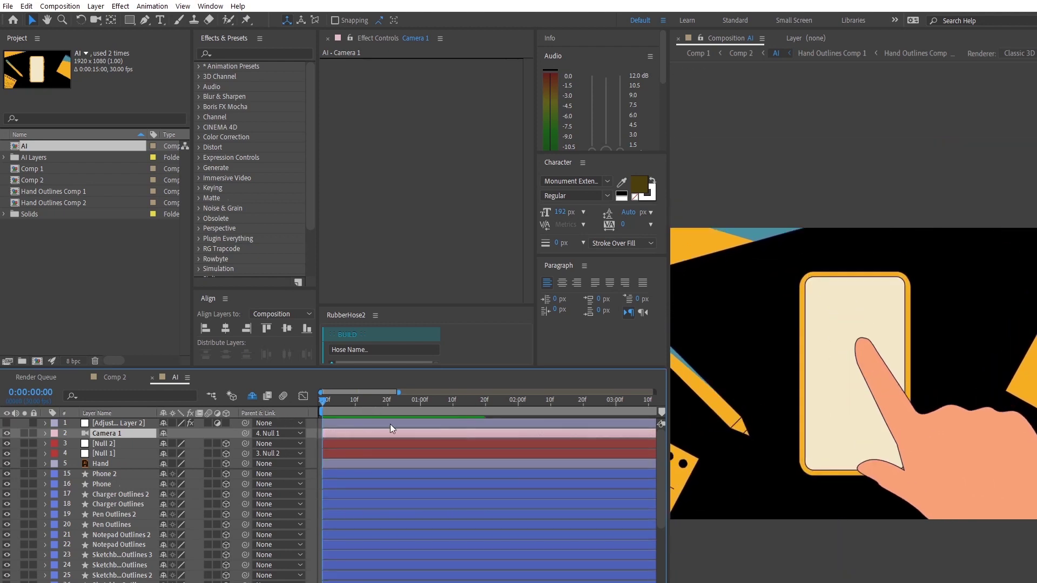
{"action": "key", "text": "space"}
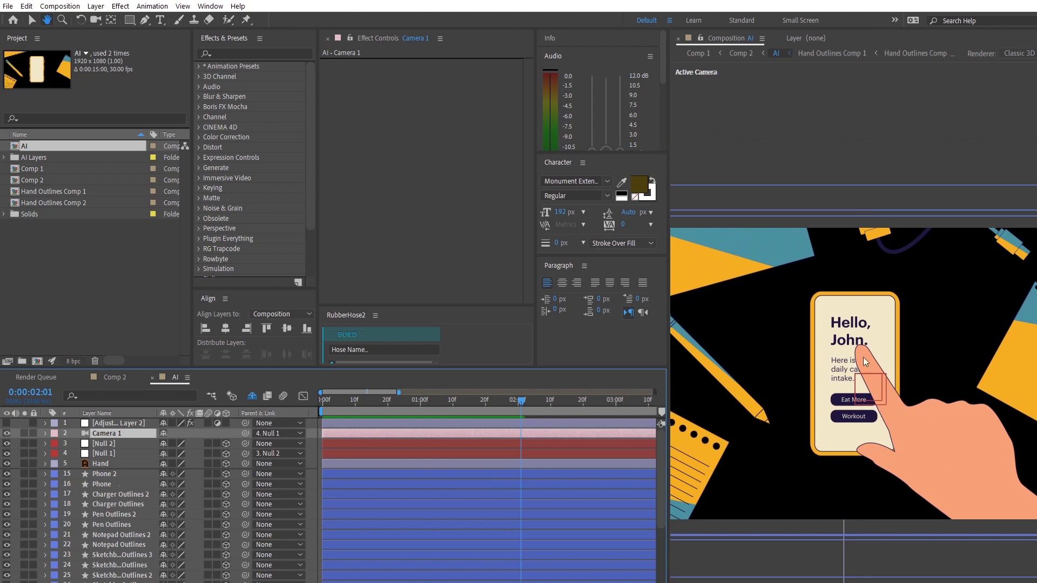
{"action": "key", "text": "v"}
Step: Pre-compose the Hand layer into a new composition named Hand
{"action": "left_click_drag", "start_coordinate": [391, 409], "coordinate": [427, 413]}
{"action": "left_click", "coordinate": [120, 464]}
{"action": "right_click", "coordinate": [120, 468]}
{"action": "left_click", "coordinate": [140, 421]}
{"action": "left_click", "coordinate": [417, 289]}
{"action": "key", "text": "BackSpace"}
{"action": "key", "text": "Return"}
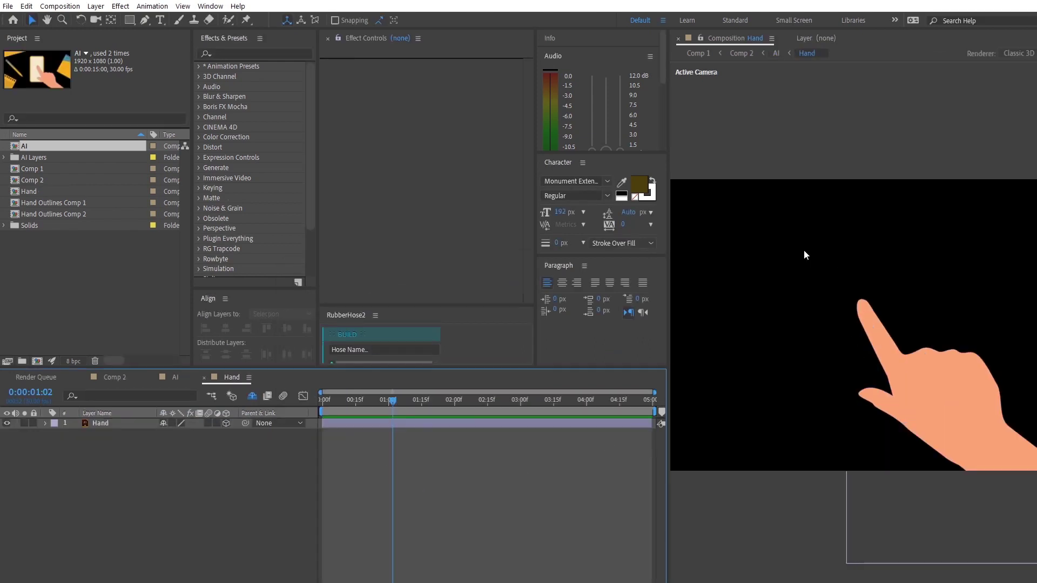
Step: Examine the hand artwork in the Hand composition and switch back to the AI composition
{"action": "scroll", "coordinate": [788, 289], "scroll_direction": "down", "scroll_amount": 2}
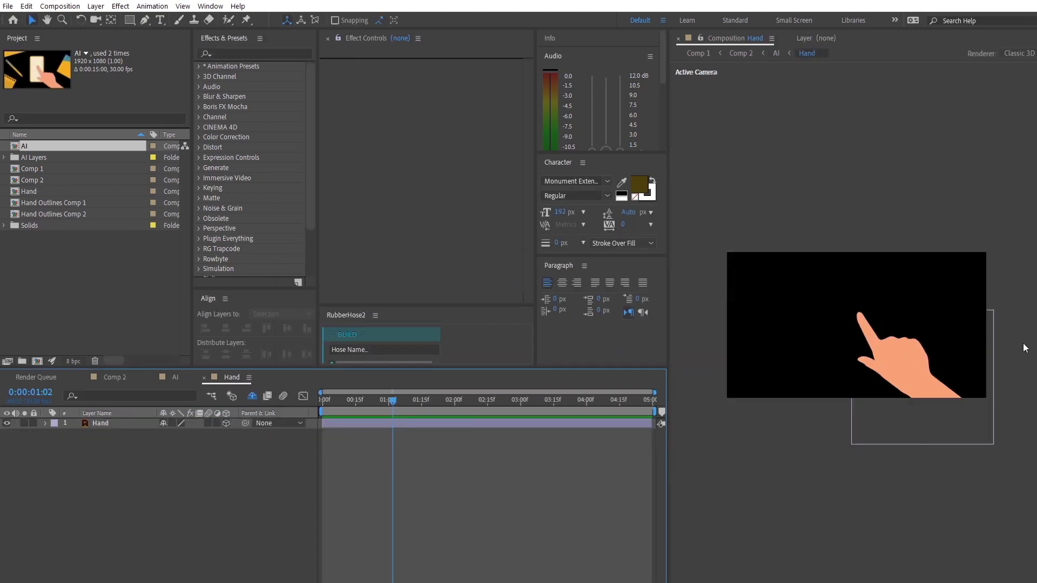
{"action": "key", "text": "Tab"}
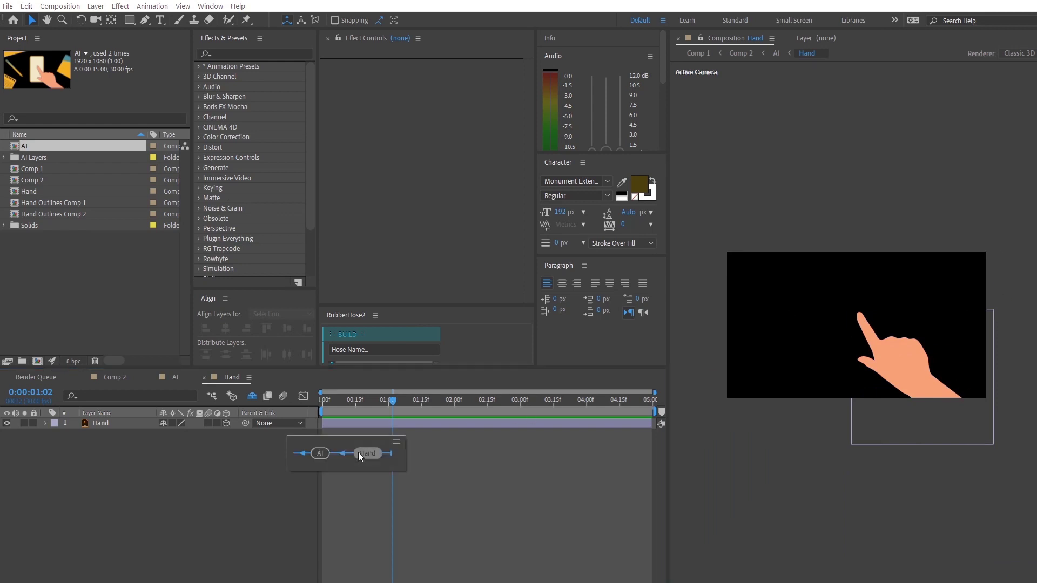
{"action": "left_click", "coordinate": [361, 452]}
Step: Make the Hand precomp a 3D layer and scrub the timeline to 0:00:01:16
{"action": "left_click_drag", "start_coordinate": [428, 401], "coordinate": [316, 411]}
{"action": "left_click", "coordinate": [227, 463]}
{"action": "left_click_drag", "start_coordinate": [336, 406], "coordinate": [472, 404]}
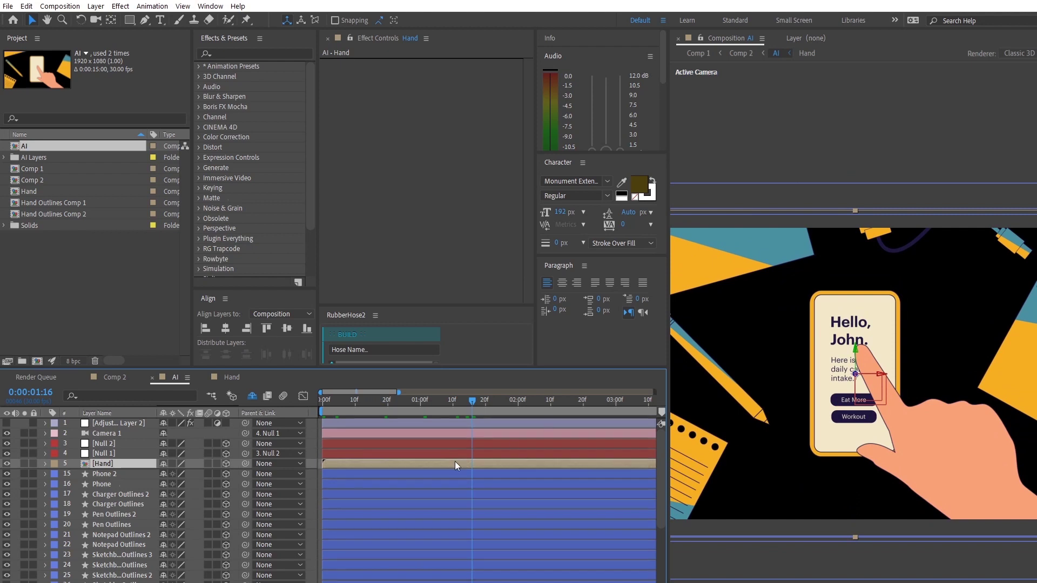
Step: Move the Hand layer's anchor point to the base of the arm, at about 1622, 1152
{"action": "key", "text": "p"}
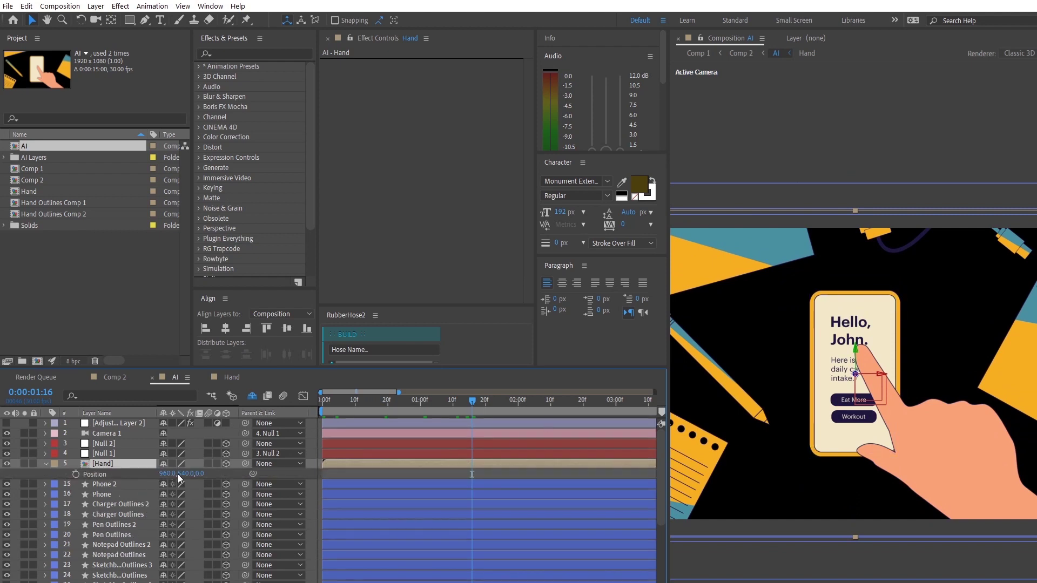
{"action": "key", "text": "a"}
{"action": "left_click_drag", "start_coordinate": [857, 407], "coordinate": [807, 345]}
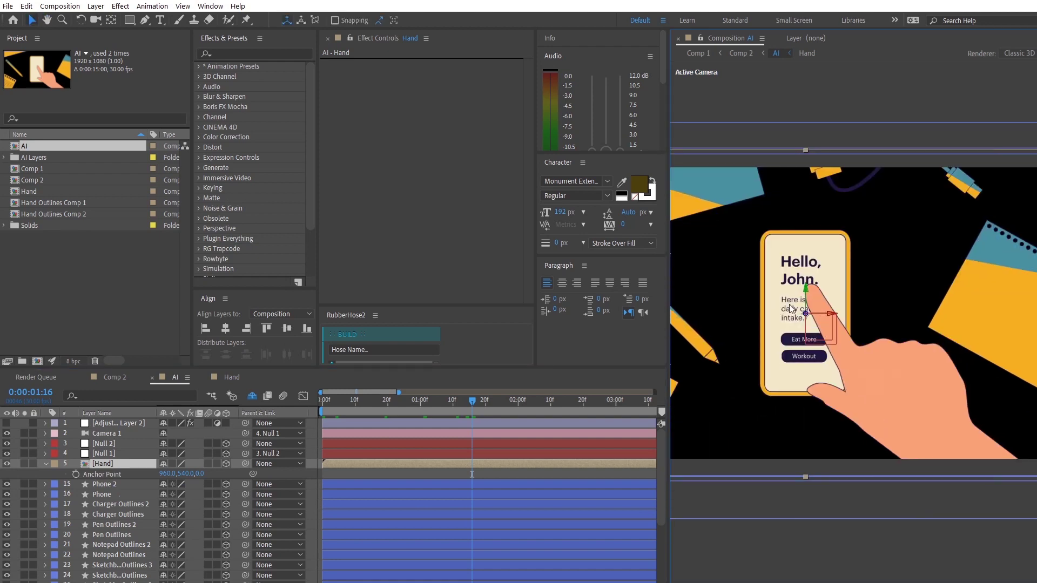
{"action": "key", "text": "y"}
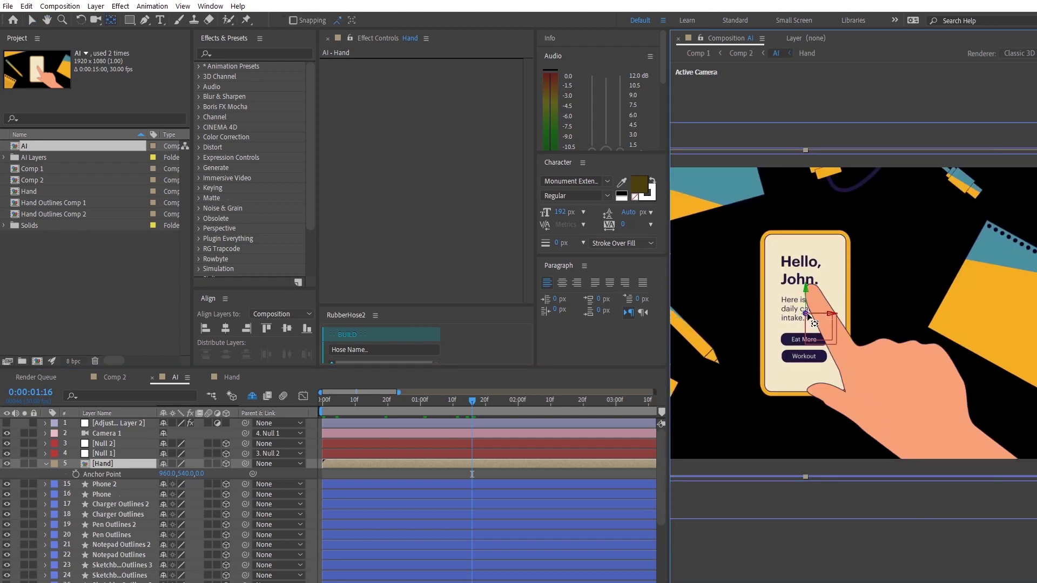
{"action": "left_click_drag", "start_coordinate": [847, 398], "coordinate": [986, 490]}
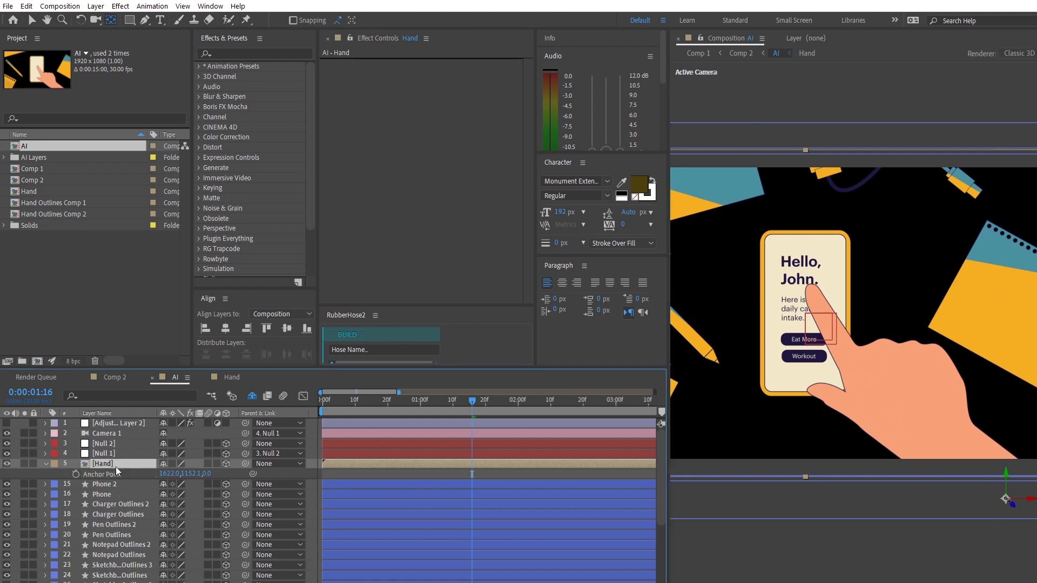
Step: Try out rotating and repositioning the Hand layer, undoing each trial
{"action": "key", "text": "r"}
{"action": "left_click_drag", "start_coordinate": [176, 489], "coordinate": [190, 514]}
{"action": "key", "text": "ctrl+z"}
{"action": "key", "text": "ctrl+z"}
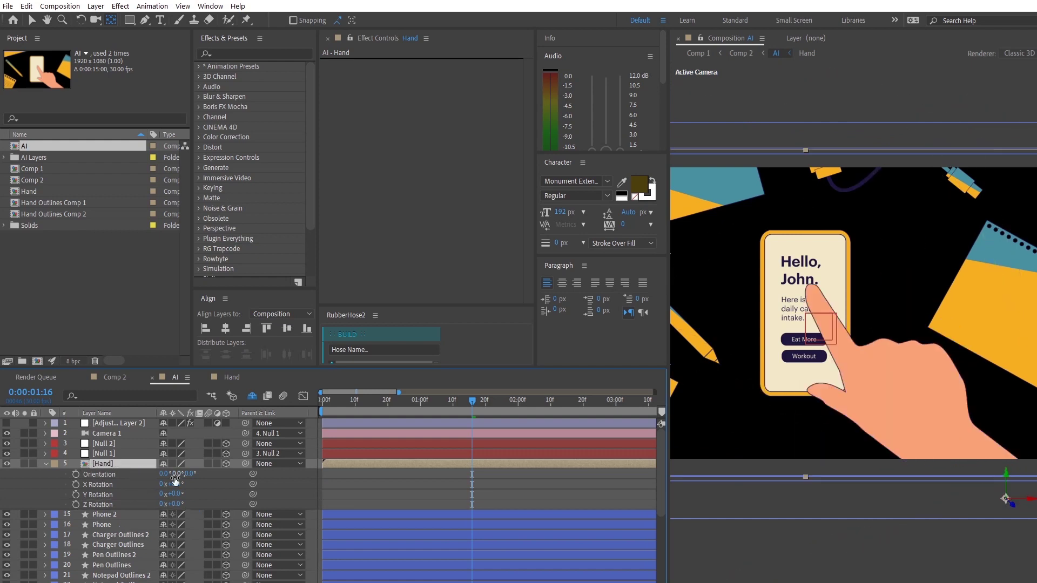
{"action": "key", "text": "p"}
{"action": "mouse_move", "coordinate": [186, 473]}
{"action": "left_mouse_down"}
{"action": "mouse_move", "coordinate": [228, 496]}
{"action": "mouse_move", "coordinate": [171, 475]}
{"action": "mouse_move", "coordinate": [199, 482]}
{"action": "mouse_move", "coordinate": [186, 474]}
{"action": "left_mouse_up"}
{"action": "key", "text": "ctrl+z"}
Step: Keyframe the Hand layer's position at one second, and set its Y position at the start to about 1655
{"action": "key", "text": "s"}
{"action": "key", "text": "p"}
{"action": "left_click_drag", "start_coordinate": [329, 412], "coordinate": [421, 418]}
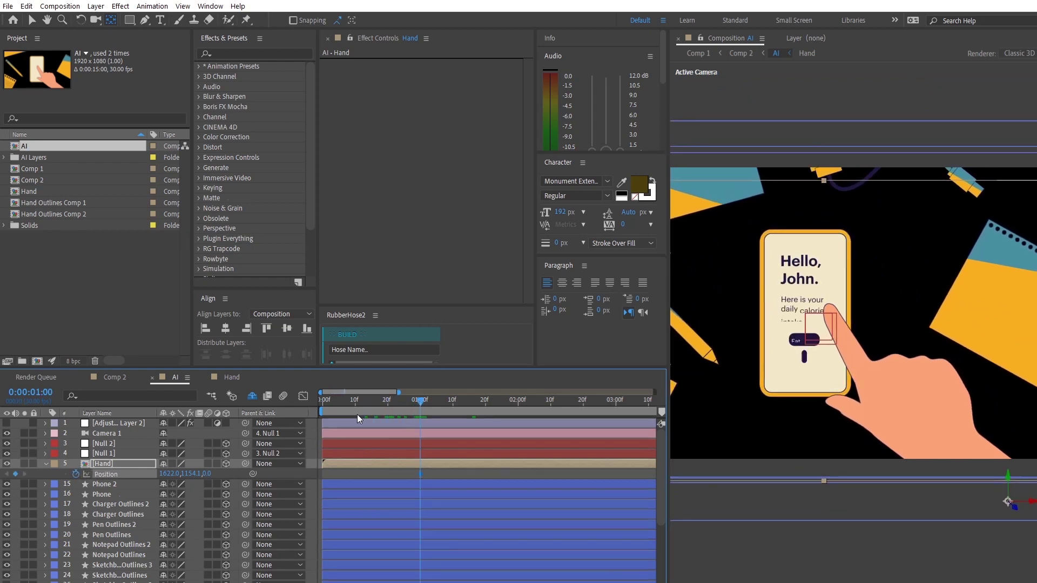
{"action": "left_click_drag", "start_coordinate": [345, 421], "coordinate": [317, 421]}
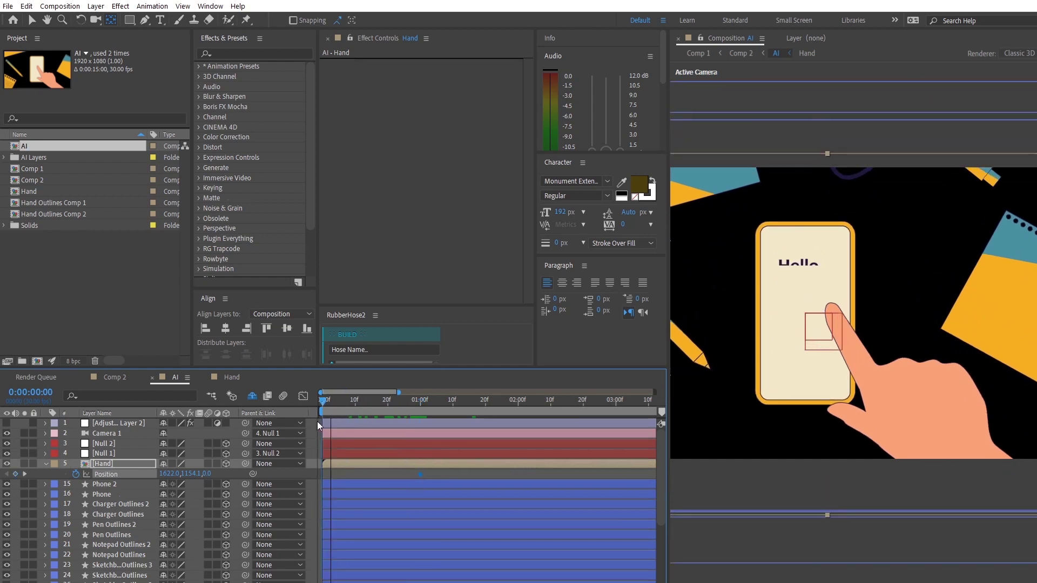
{"action": "left_click_drag", "start_coordinate": [189, 474], "coordinate": [387, 481]}
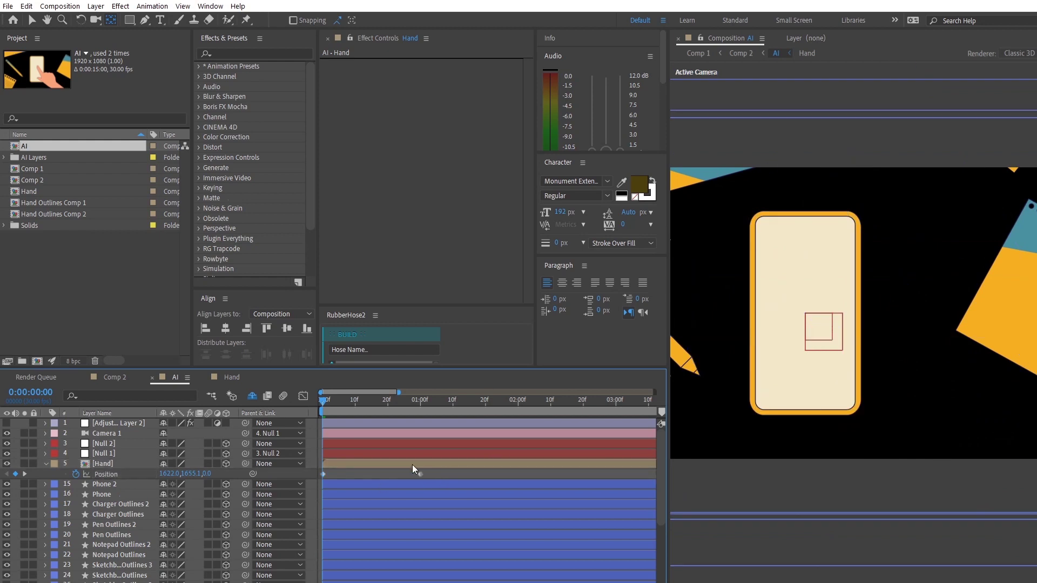
Step: Solo the Hand layer, preview its rise into frame and move the playhead to 0:00:01:01
{"action": "left_click", "coordinate": [24, 464]}
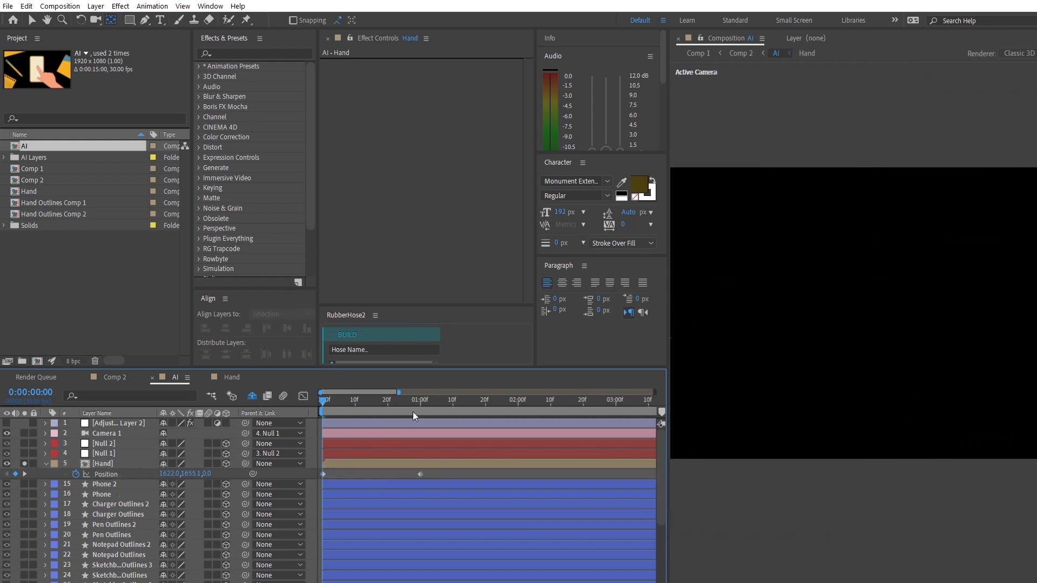
{"action": "key", "text": "space"}
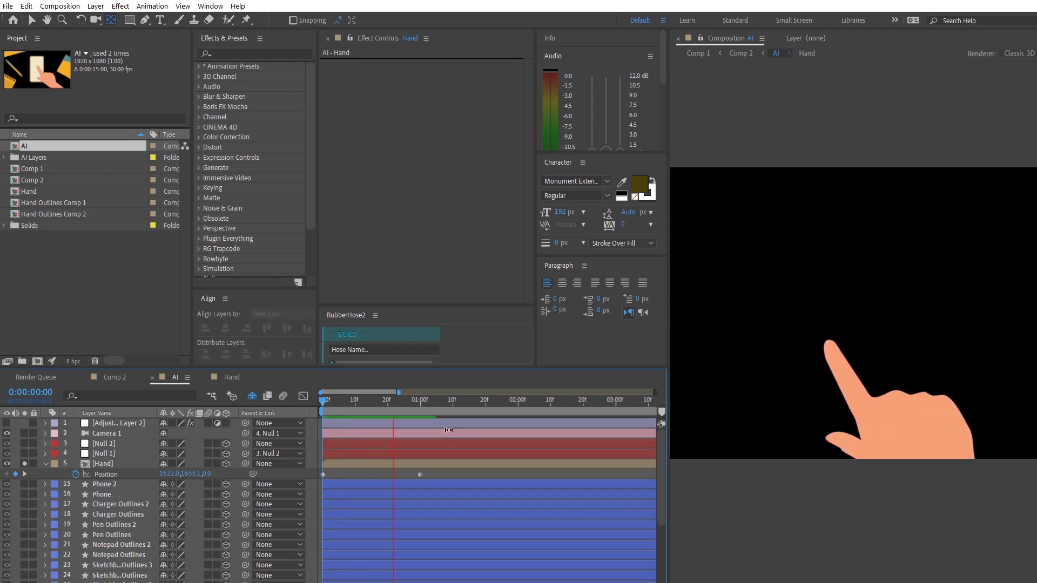
{"action": "left_click_drag", "start_coordinate": [420, 410], "coordinate": [437, 432]}
Step: Add a Z Rotation keyframe to the Hand layer at 0:00:01:01
{"action": "key", "text": "ctrl+a"}
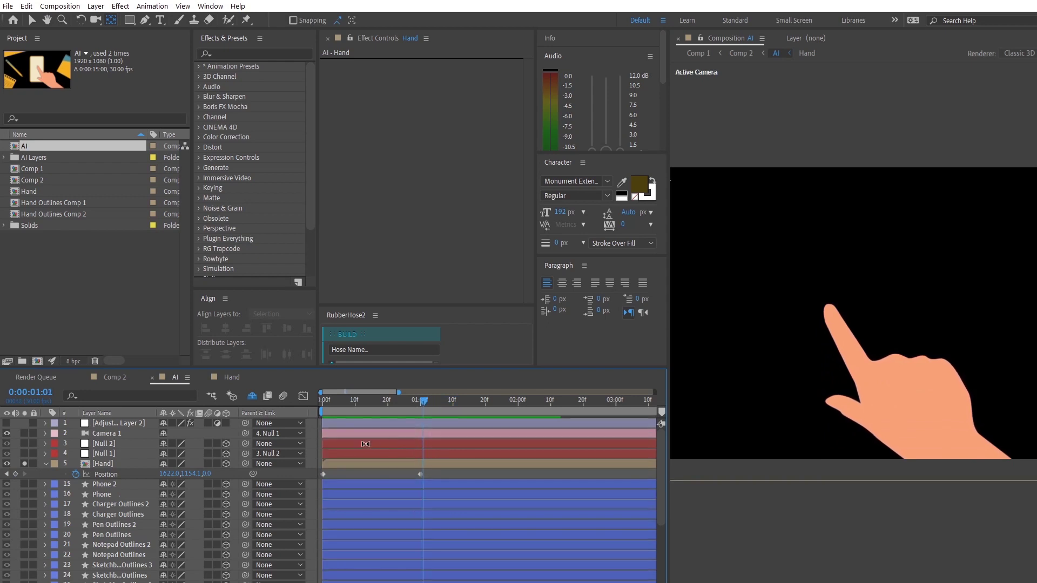
{"action": "key", "text": "r"}
{"action": "key", "text": "r"}
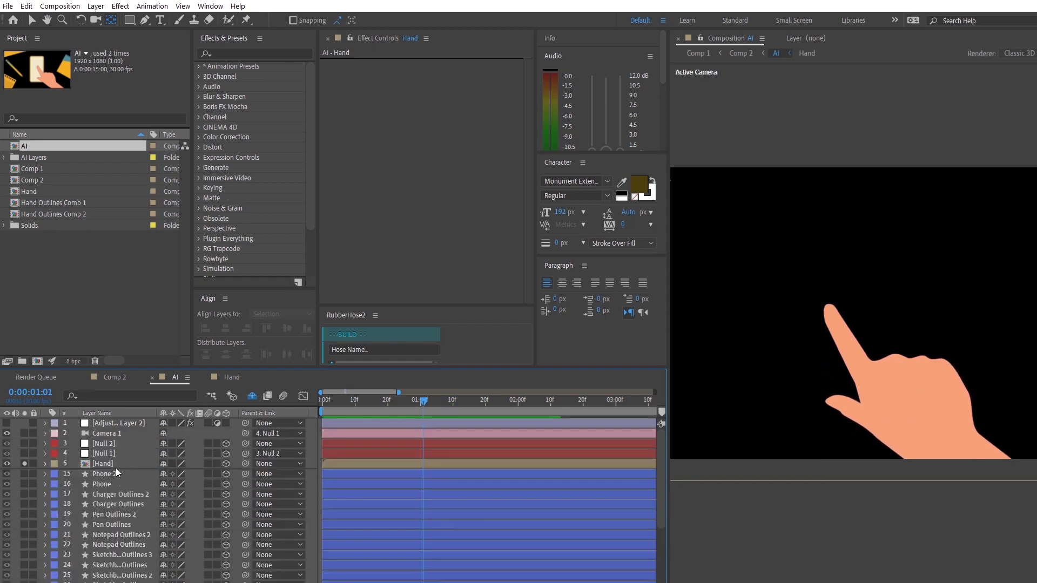
{"action": "left_click", "coordinate": [115, 463]}
{"action": "key", "text": "r"}
{"action": "left_click", "coordinate": [75, 504]}
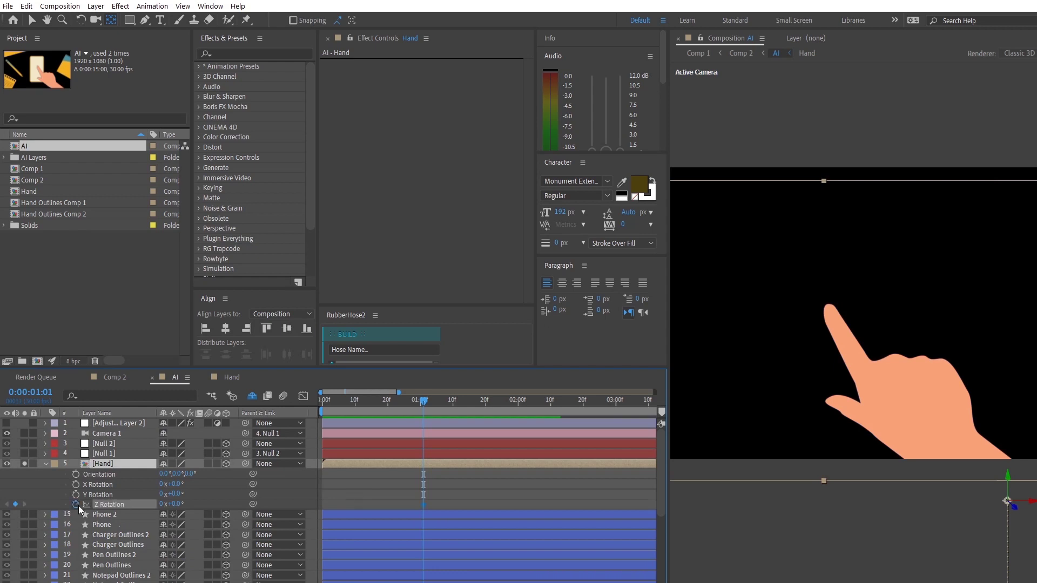
Step: Align the Hand's Z Rotation keyframe with its position keyframe at one second, and shift the starting position keyframe to 0:00:00:12
{"action": "key", "text": "u"}
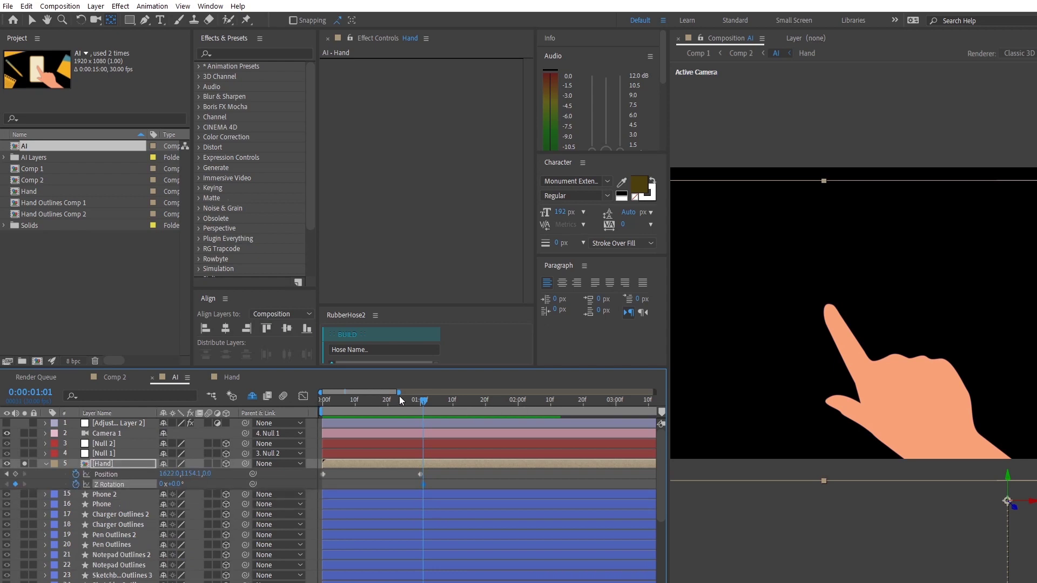
{"action": "left_click_drag", "start_coordinate": [399, 393], "coordinate": [362, 393]}
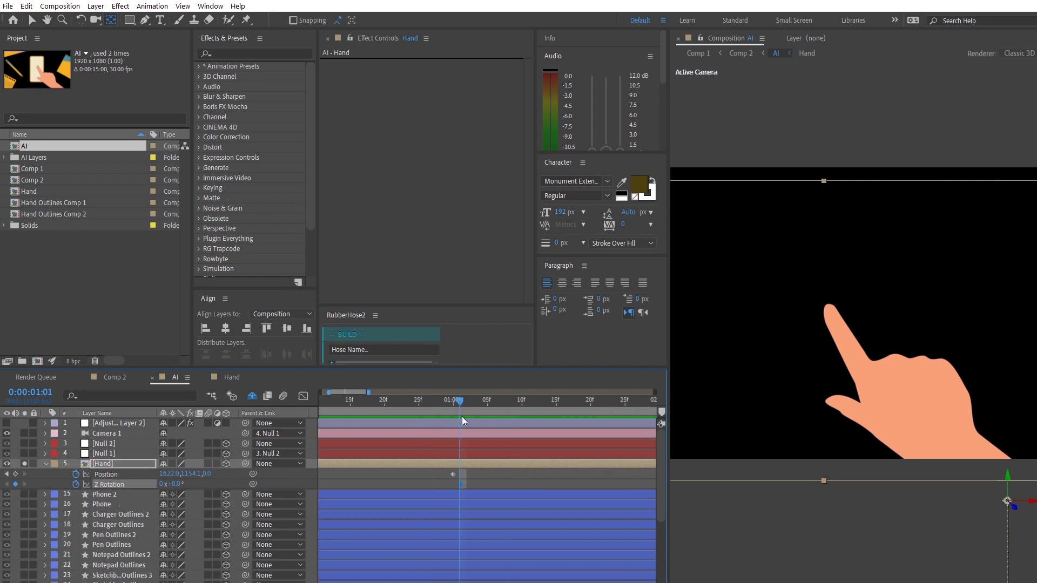
{"action": "left_click", "coordinate": [450, 398]}
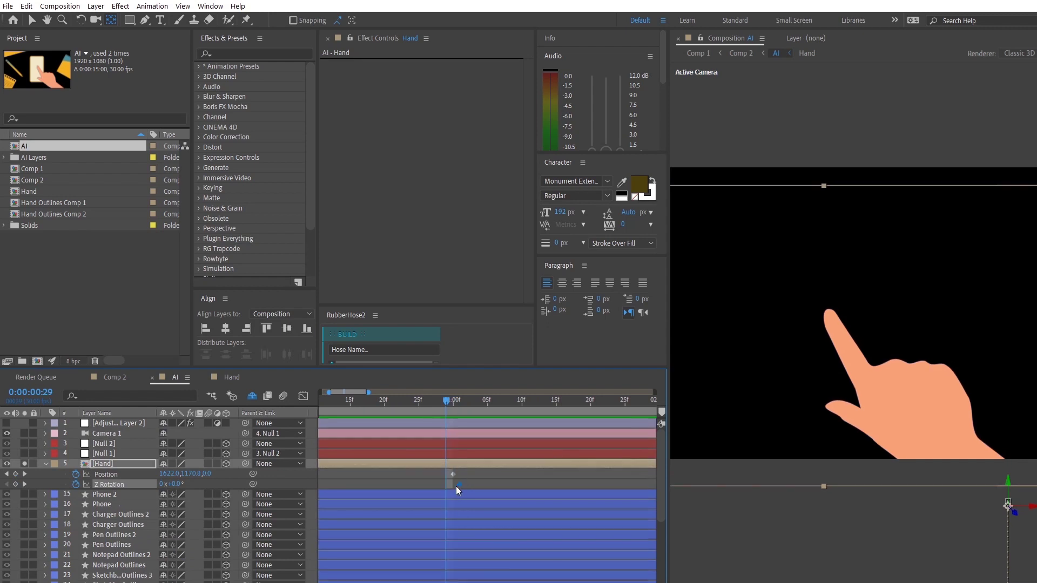
{"action": "left_click_drag", "start_coordinate": [329, 392], "coordinate": [318, 393]}
{"action": "left_click_drag", "start_coordinate": [485, 400], "coordinate": [320, 406]}
{"action": "left_click_drag", "start_coordinate": [323, 474], "coordinate": [390, 474]}
{"action": "left_click", "coordinate": [389, 402]}
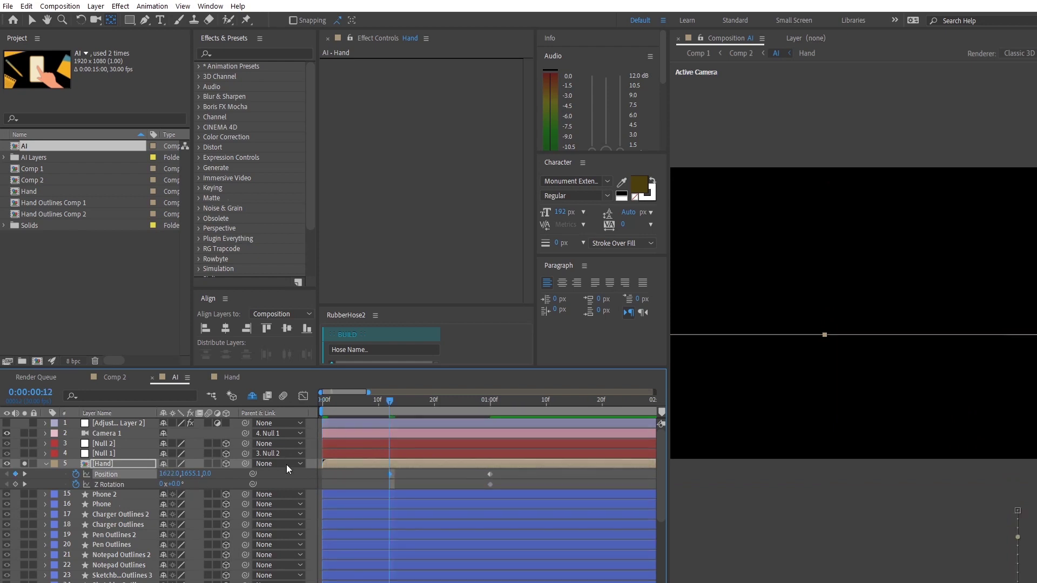
Step: Set the Hand's Z Rotation to about -43° at 0:00:00:12 and preview the swing into frame
{"action": "key", "text": "comma"}
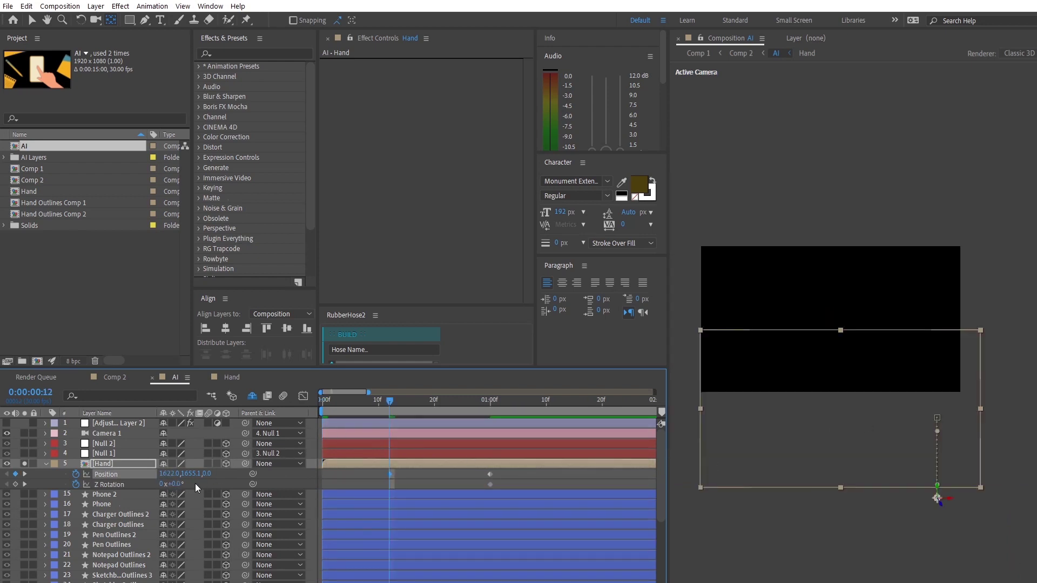
{"action": "left_click_drag", "start_coordinate": [182, 484], "coordinate": [306, 452]}
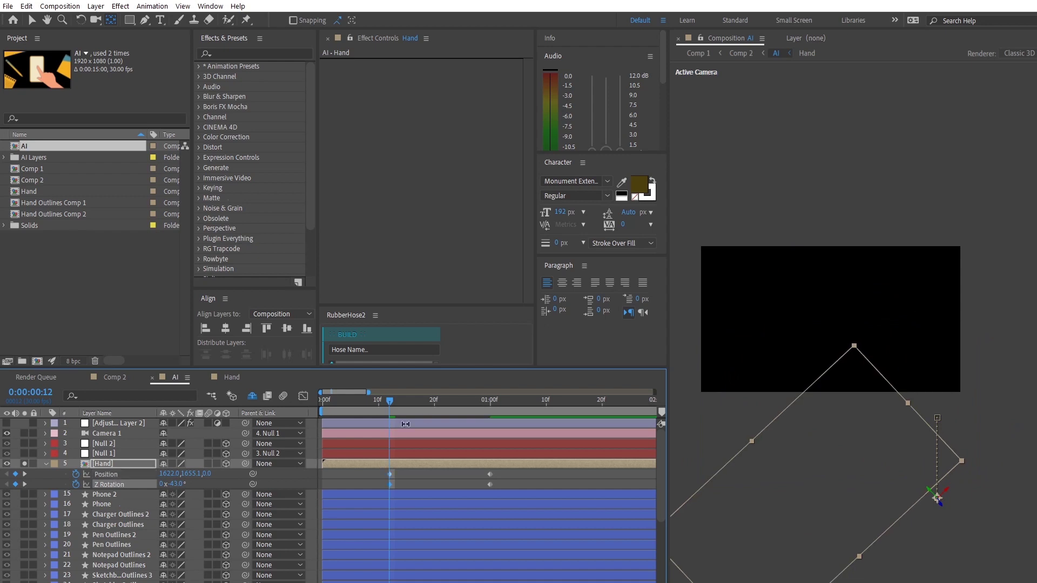
{"action": "left_click_drag", "start_coordinate": [408, 404], "coordinate": [408, 427]}
{"action": "key", "text": "space"}
Step: At 0:00:01:14, set the Hand's Z Rotation to about -9° and lower its position to a Y of about 1222, previewing the motion
{"action": "left_click_drag", "start_coordinate": [481, 400], "coordinate": [556, 422]}
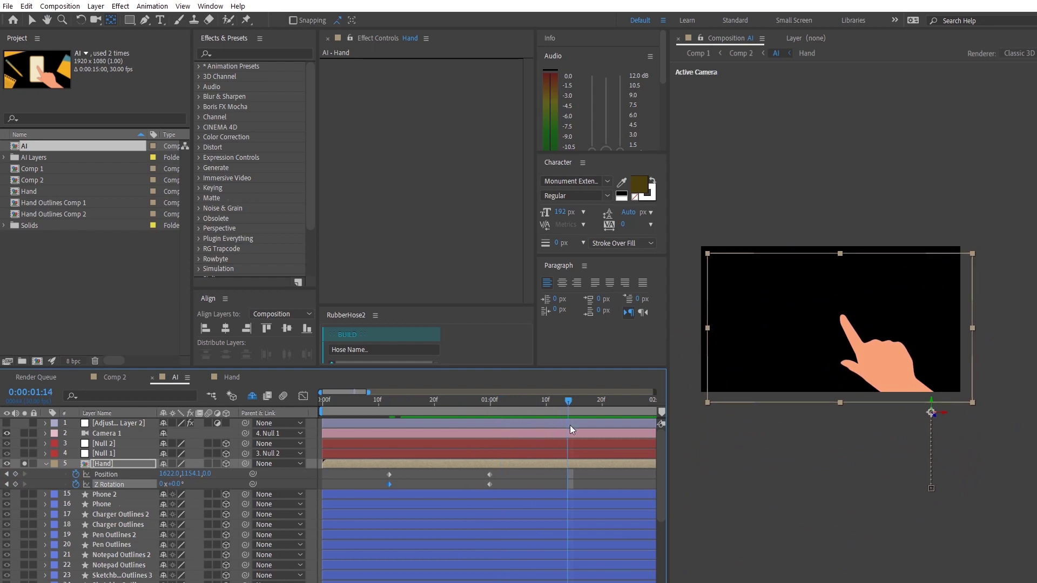
{"action": "left_click", "coordinate": [205, 484]}
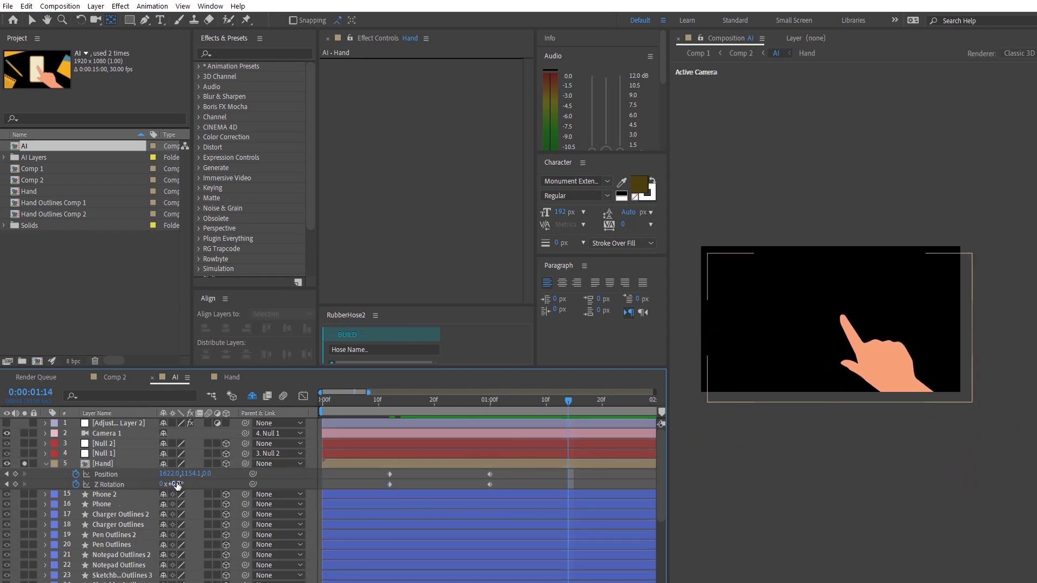
{"action": "left_click_drag", "start_coordinate": [174, 484], "coordinate": [232, 474]}
{"action": "left_click_drag", "start_coordinate": [575, 403], "coordinate": [400, 417]}
{"action": "key", "text": "space"}
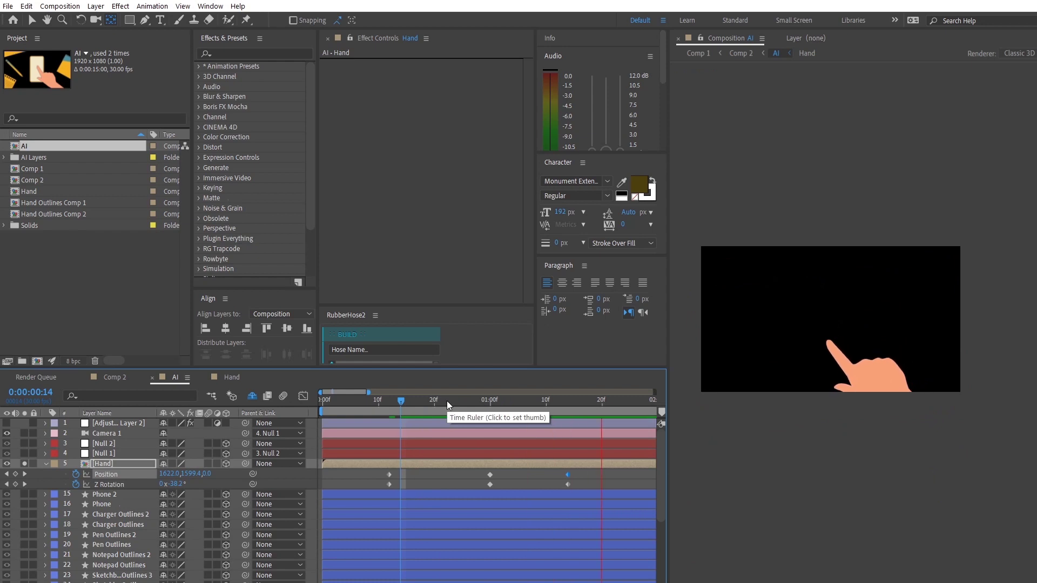
{"action": "key", "text": "space"}
Step: Copy the Hand's one-second Position and Z Rotation keyframes and paste them at 0:00:01:27
{"action": "left_click_drag", "start_coordinate": [456, 399], "coordinate": [598, 420]}
{"action": "key", "text": "Page_Down"}
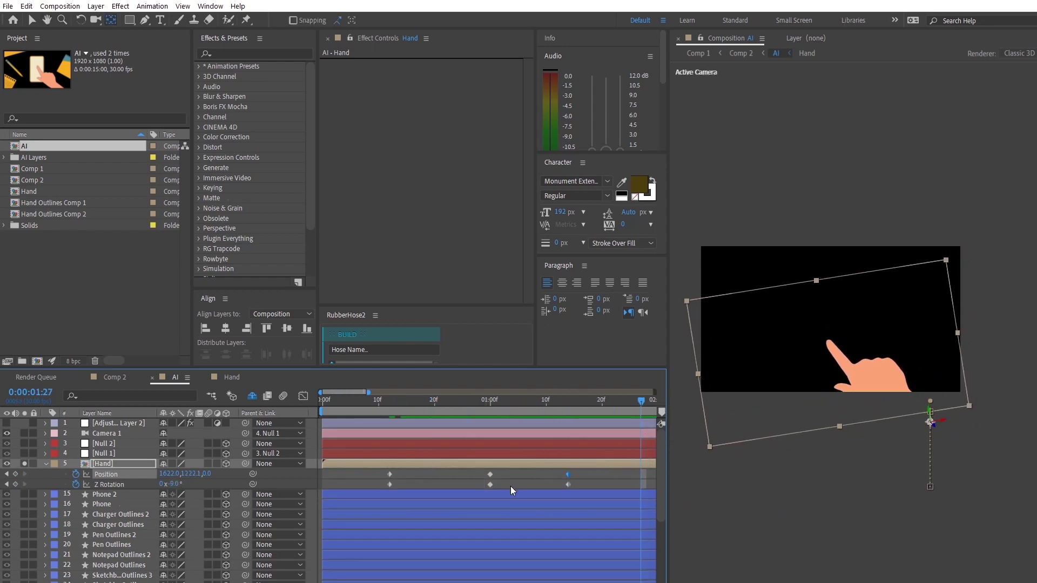
{"action": "left_click_drag", "start_coordinate": [495, 480], "coordinate": [491, 472]}
{"action": "key", "text": "ctrl+c"}
{"action": "key", "text": "ctrl+v"}
Step: At 0:00:02:12, rotate the Hand to about 53° on Z and move it out of frame to about X 2066, Y 1345, previewing the exit
{"action": "left_click_drag", "start_coordinate": [364, 392], "coordinate": [495, 408]}
{"action": "left_click", "coordinate": [489, 490]}
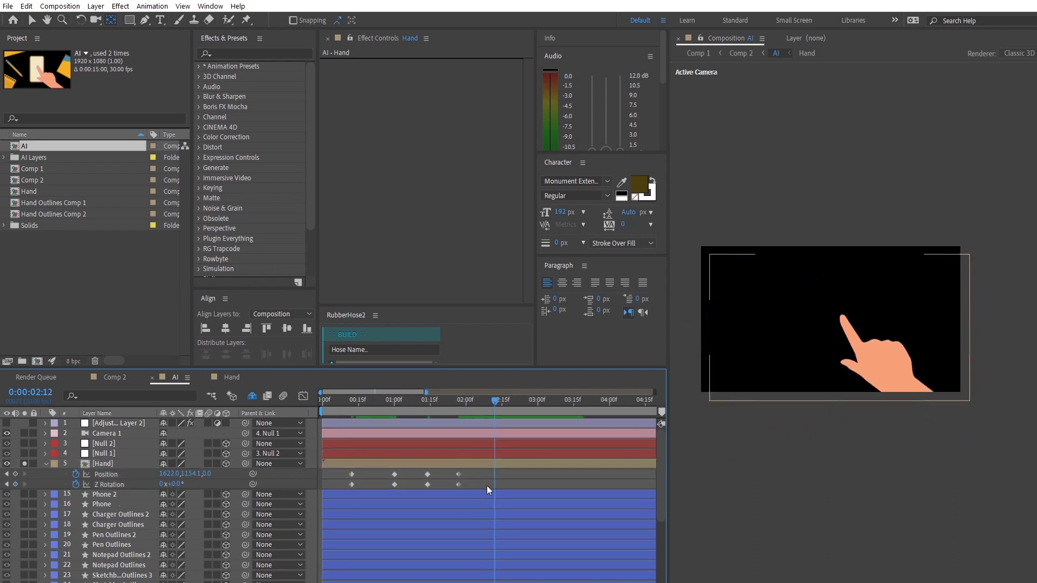
{"action": "left_click_drag", "start_coordinate": [178, 485], "coordinate": [446, 485]}
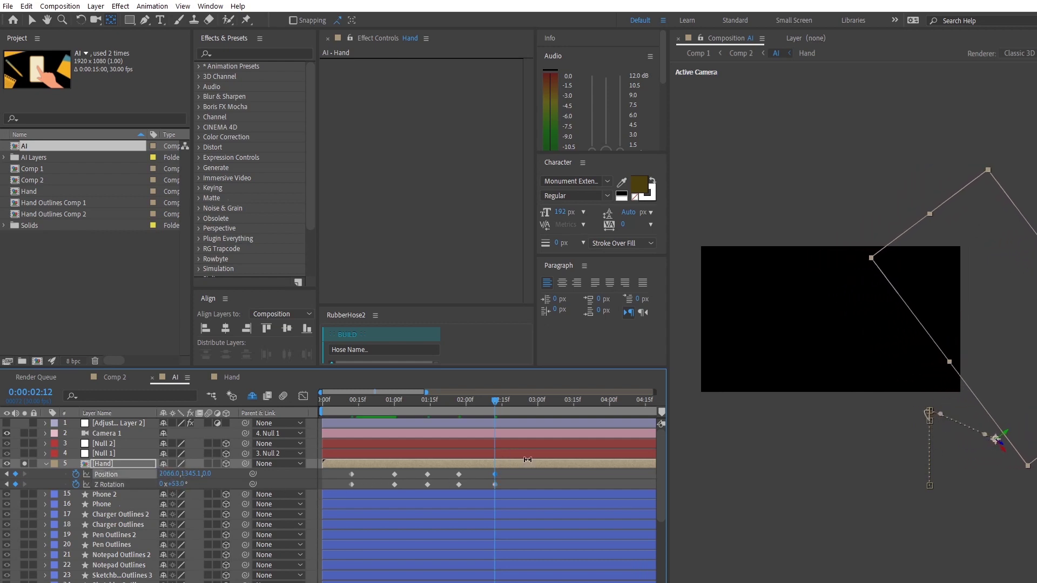
{"action": "left_click", "coordinate": [533, 484]}
{"action": "left_click", "coordinate": [352, 404]}
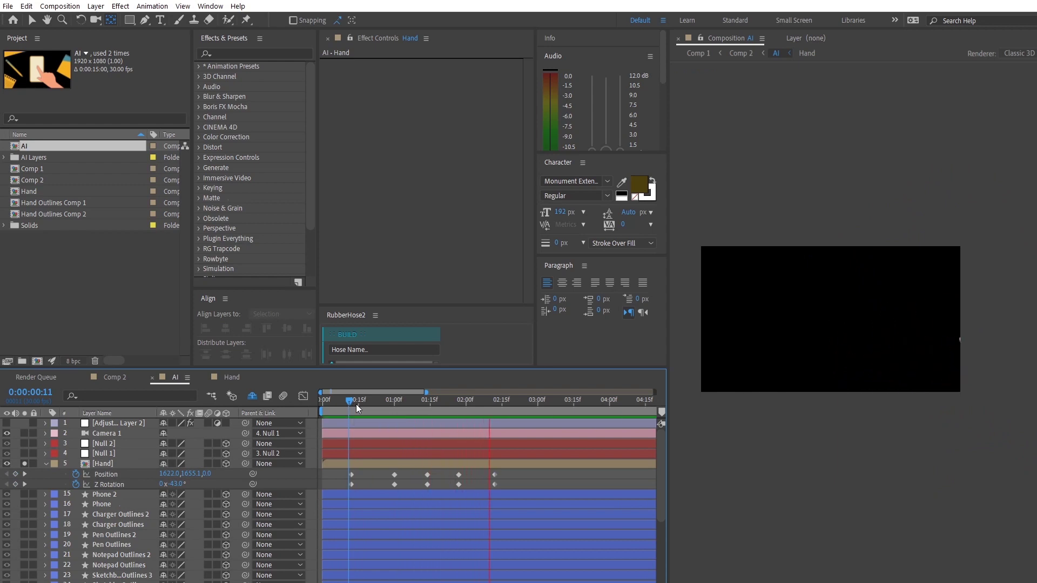
Step: Apply Easy Ease to all the Hand's keyframes and lengthen their incoming influence in the speed graph for fast starts and slow stops
{"action": "left_click_drag", "start_coordinate": [359, 404], "coordinate": [326, 487]}
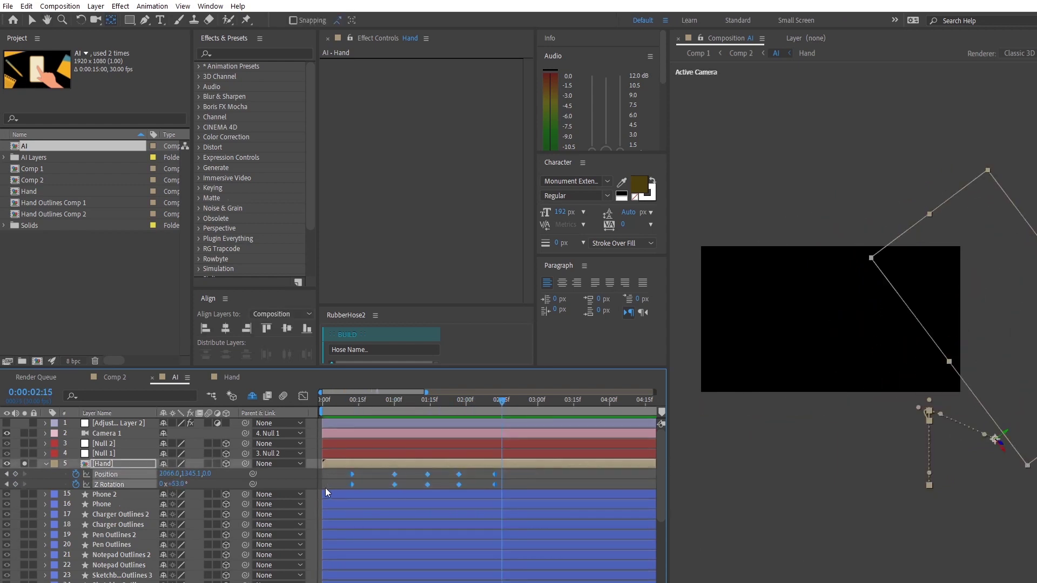
{"action": "key", "text": "F9"}
{"action": "left_click", "coordinate": [304, 397]}
{"action": "left_click_drag", "start_coordinate": [529, 567], "coordinate": [350, 546]}
{"action": "left_click_drag", "start_coordinate": [425, 392], "coordinate": [361, 392]}
{"action": "left_click_drag", "start_coordinate": [348, 392], "coordinate": [372, 392]}
{"action": "left_click_drag", "start_coordinate": [559, 561], "coordinate": [526, 560]}
{"action": "left_click_drag", "start_coordinate": [343, 392], "coordinate": [320, 392]}
{"action": "left_click_drag", "start_coordinate": [379, 403], "coordinate": [430, 445]}
{"action": "key", "text": "space"}
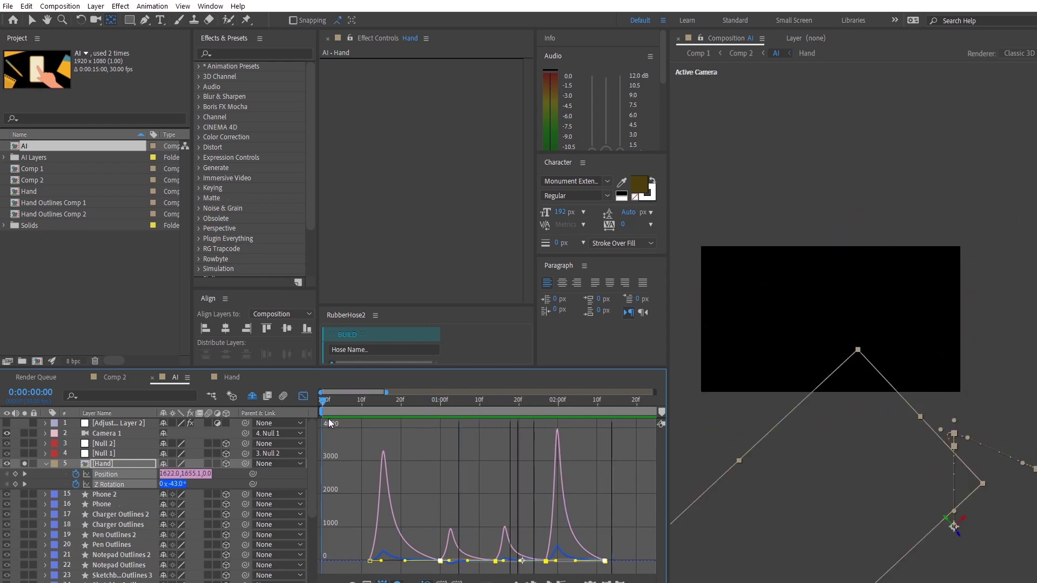
Step: Move to the Hand's keyframes at 0:00:01:27 and show the Position and Z Rotation speed graphs together
{"action": "left_click_drag", "start_coordinate": [475, 408], "coordinate": [546, 414]}
{"action": "left_click_drag", "start_coordinate": [321, 392], "coordinate": [382, 393]}
{"action": "left_click_drag", "start_coordinate": [408, 528], "coordinate": [451, 570]}
{"action": "left_click", "coordinate": [303, 396]}
{"action": "left_click", "coordinate": [433, 475]}
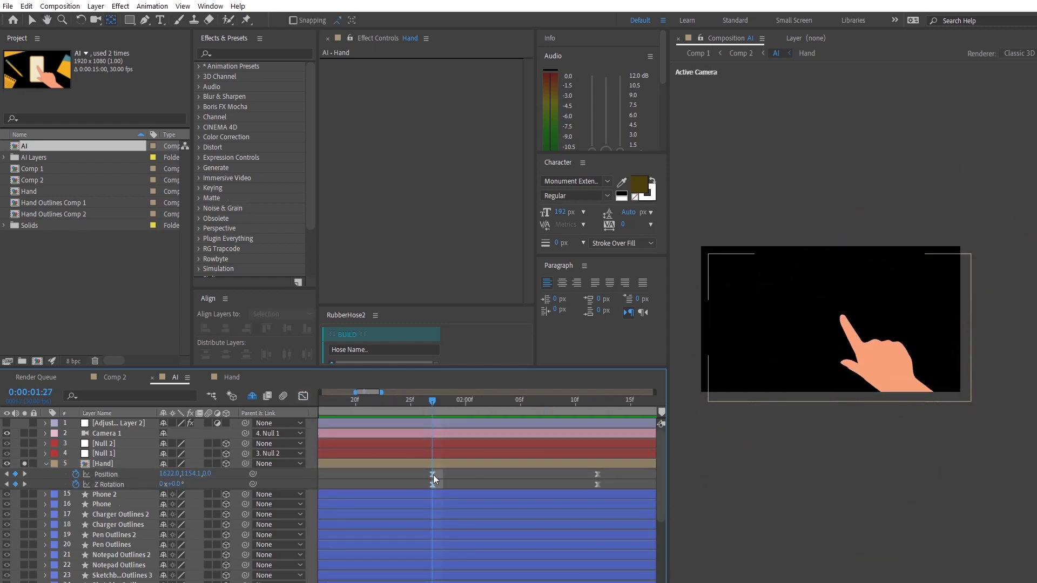
{"action": "left_click", "coordinate": [303, 396]}
{"action": "left_click", "coordinate": [112, 474]}
{"action": "left_click", "coordinate": [111, 485], "text": "shift"}
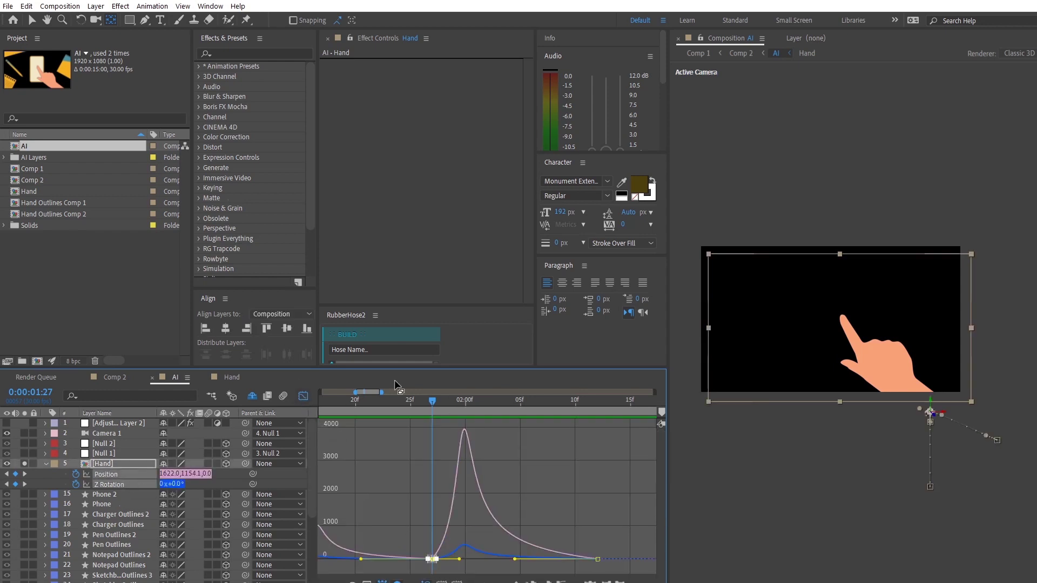
Step: Try adjusting the Position and Z Rotation speed curves together around 0:00:01:27, and undo the changes
{"action": "left_click_drag", "start_coordinate": [381, 392], "coordinate": [370, 391]}
{"action": "mouse_move", "coordinate": [529, 558]}
{"action": "left_mouse_down"}
{"action": "mouse_move", "coordinate": [529, 531]}
{"action": "mouse_move", "coordinate": [529, 554]}
{"action": "left_mouse_up"}
{"action": "left_click_drag", "start_coordinate": [356, 392], "coordinate": [337, 392]}
{"action": "left_click_drag", "start_coordinate": [518, 403], "coordinate": [593, 441]}
{"action": "key", "text": "ctrl+z"}
{"action": "key", "text": "ctrl+z"}
{"action": "left_click_drag", "start_coordinate": [338, 393], "coordinate": [356, 393]}
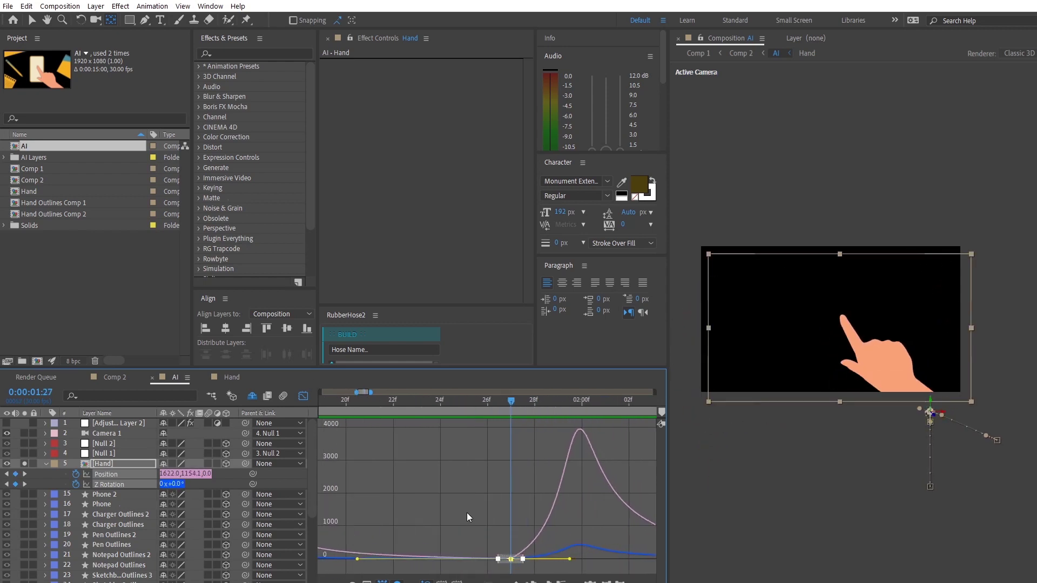
Step: Raise the Hand's Position speed slightly above zero at 0:00:01:27 and its Z Rotation speed to about 14°/sec, previewing the result
{"action": "left_click", "coordinate": [112, 474]}
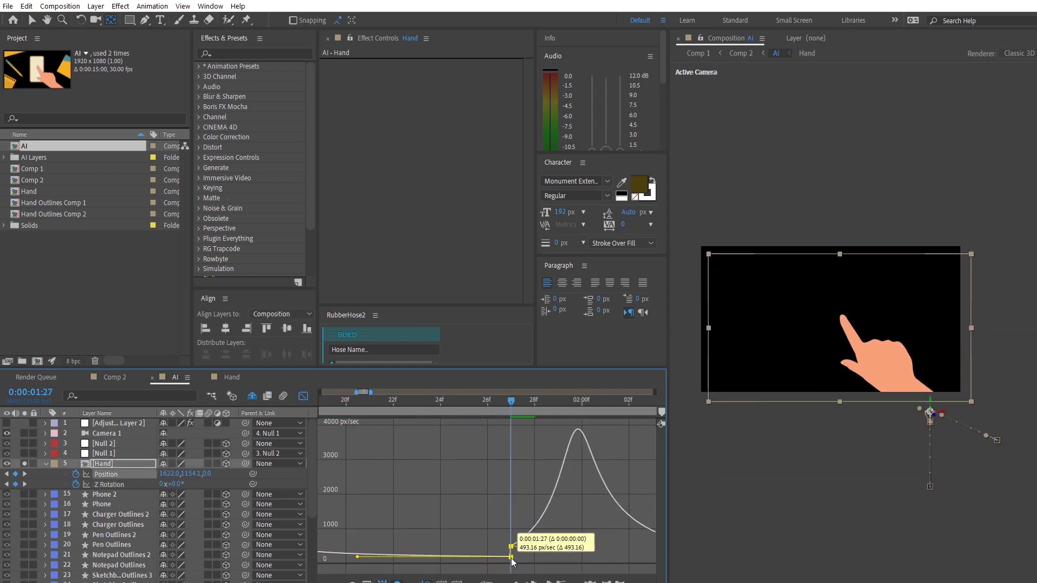
{"action": "left_click", "coordinate": [514, 565]}
{"action": "scroll", "coordinate": [520, 572], "scroll_direction": "down", "scroll_amount": 3}
{"action": "left_click", "coordinate": [574, 558]}
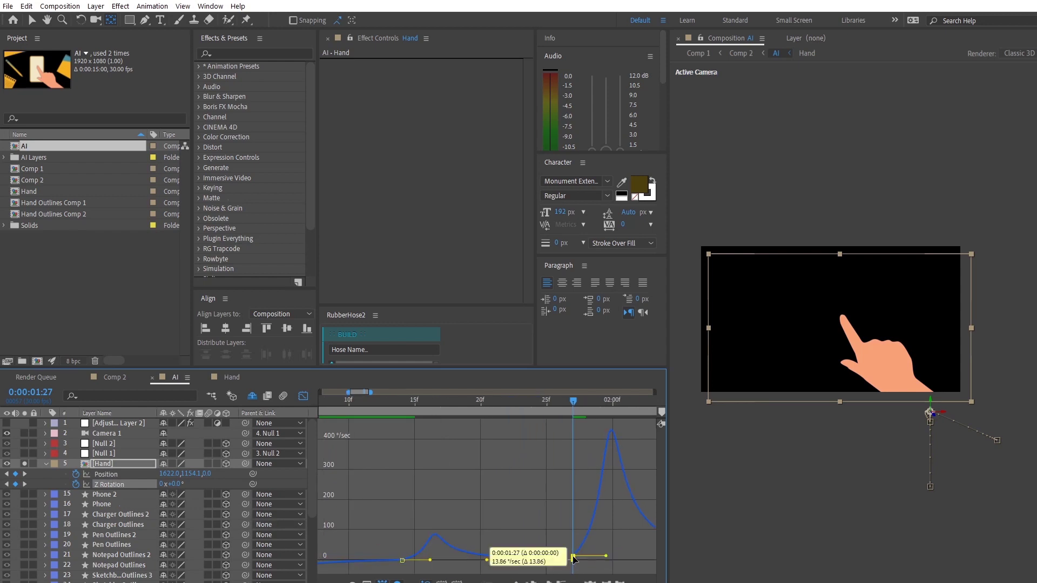
{"action": "left_click", "coordinate": [367, 410]}
{"action": "key", "text": "space"}
{"action": "key", "text": "space"}
{"action": "left_click_drag", "start_coordinate": [365, 393], "coordinate": [522, 407]}
{"action": "left_click", "coordinate": [371, 410]}
{"action": "key", "text": "space"}
Step: Shorten the incoming ease of the Hand's Z Rotation and Position keyframes at 0:00:01:14 to soften the middle move
{"action": "left_click", "coordinate": [485, 543]}
{"action": "left_click_drag", "start_coordinate": [446, 543], "coordinate": [464, 542]}
{"action": "left_click", "coordinate": [430, 411]}
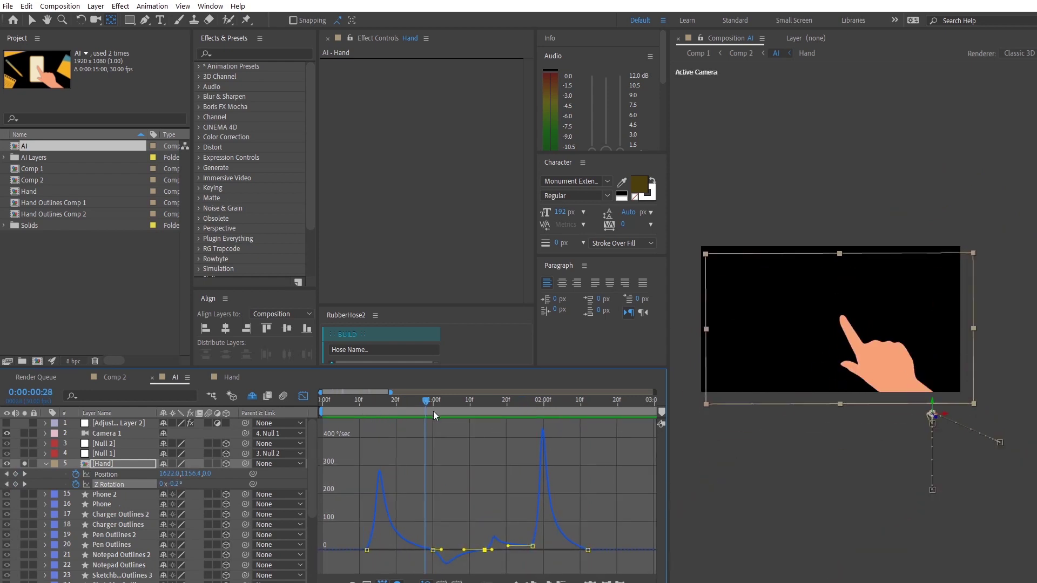
{"action": "key", "text": "shift+F3"}
{"action": "left_click", "coordinate": [110, 474]}
{"action": "left_click", "coordinate": [303, 396]}
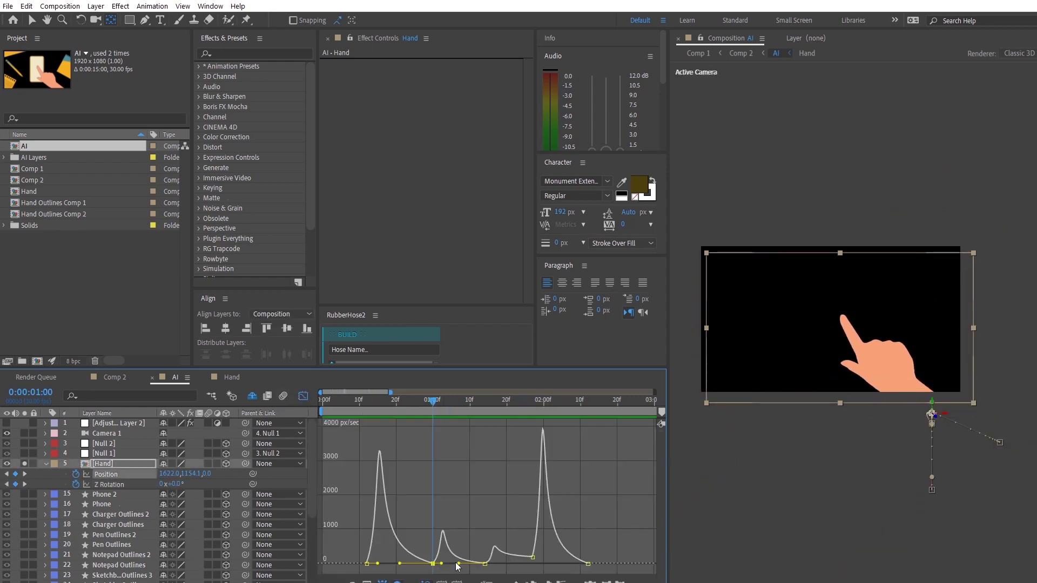
{"action": "left_click_drag", "start_coordinate": [464, 564], "coordinate": [465, 564]}
{"action": "key", "text": "space"}
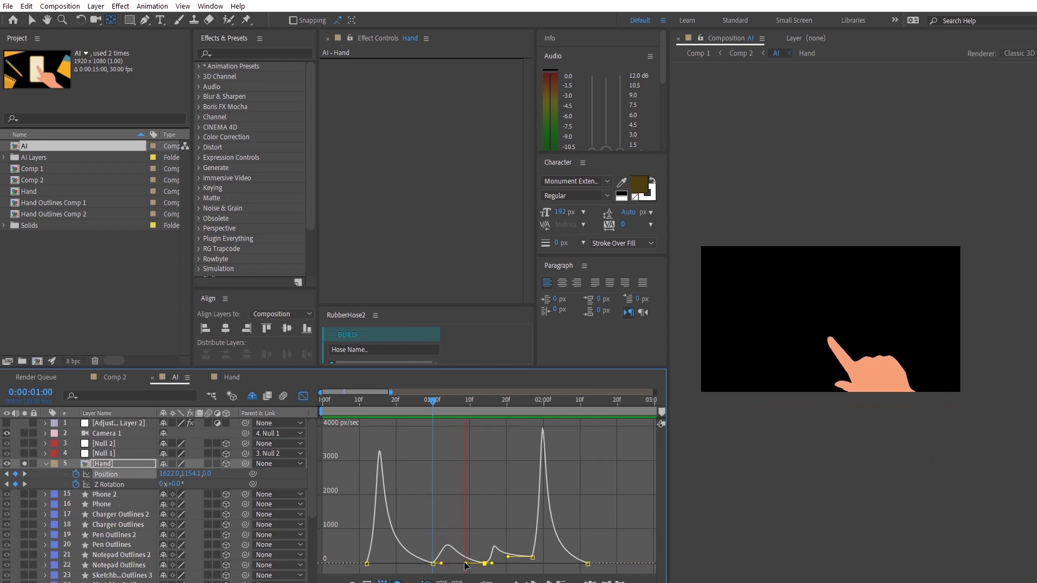
{"action": "key", "text": "space"}
Step: Replay the Hand's animation, turn off its solo and preview it together with the full phone scene
{"action": "left_click", "coordinate": [360, 411]}
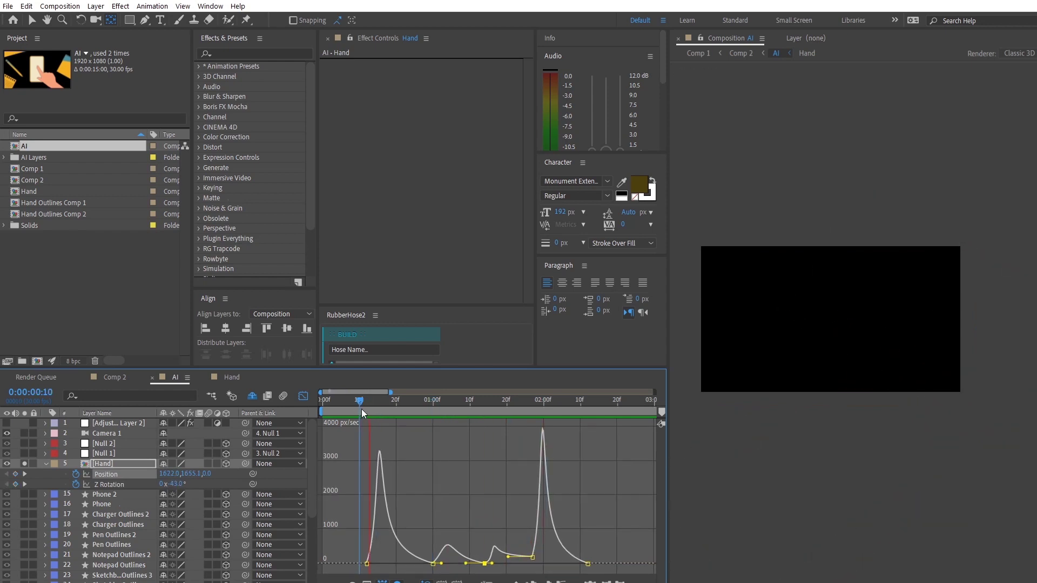
{"action": "mouse_move", "coordinate": [359, 410]}
{"action": "left_mouse_down"}
{"action": "mouse_move", "coordinate": [372, 405]}
{"action": "mouse_move", "coordinate": [363, 408]}
{"action": "left_mouse_up"}
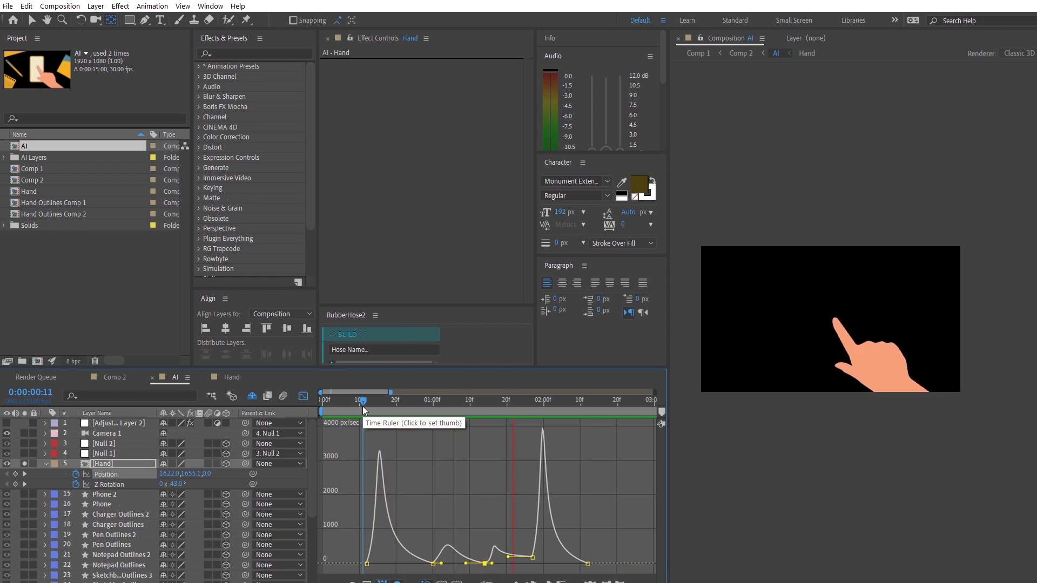
{"action": "key", "text": "space"}
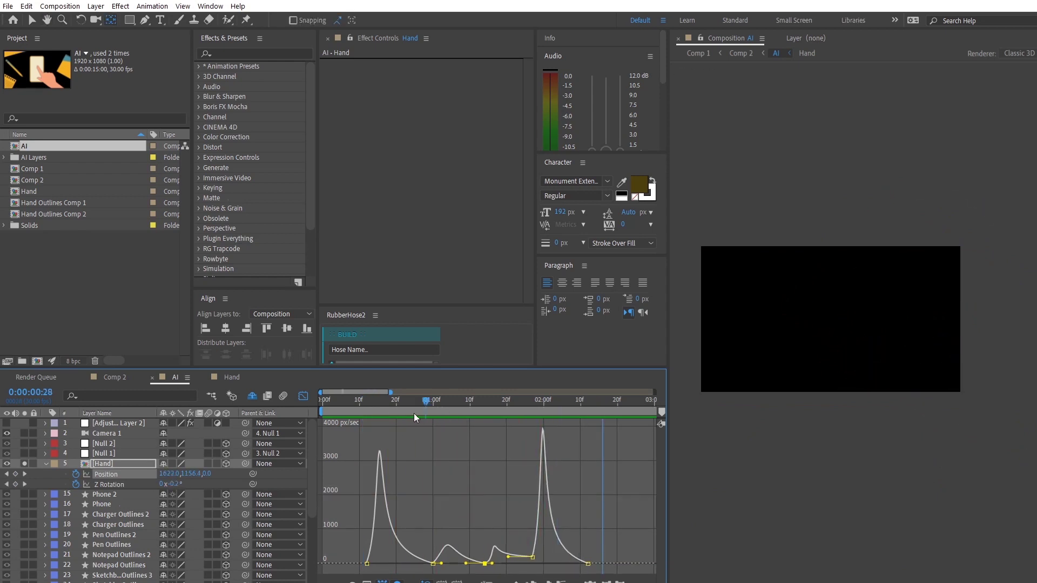
{"action": "left_click", "coordinate": [389, 411]}
{"action": "key", "text": "space"}
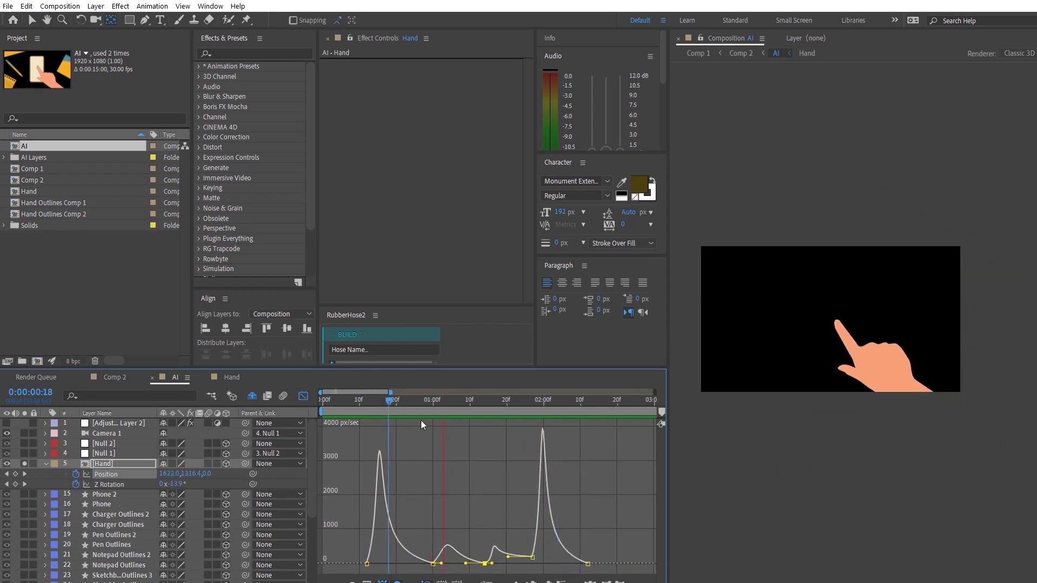
{"action": "key", "text": "space"}
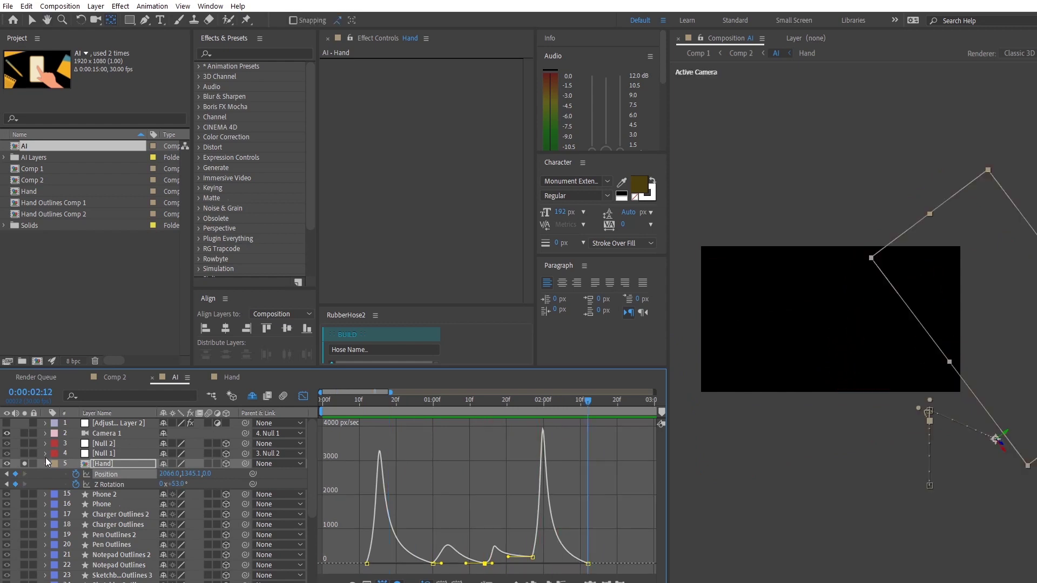
{"action": "left_click", "coordinate": [367, 405]}
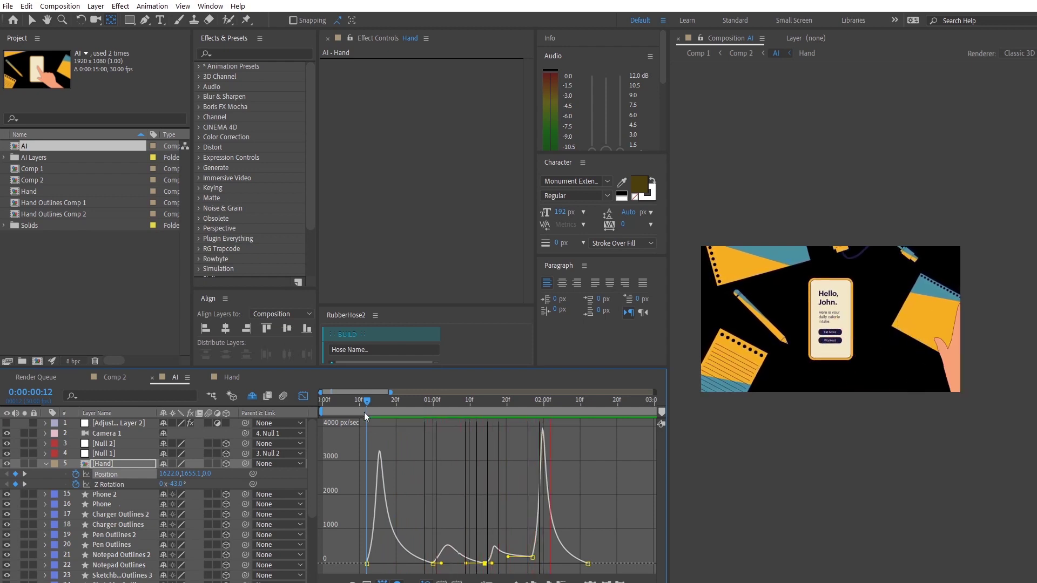
{"action": "left_click_drag", "start_coordinate": [364, 413], "coordinate": [372, 405]}
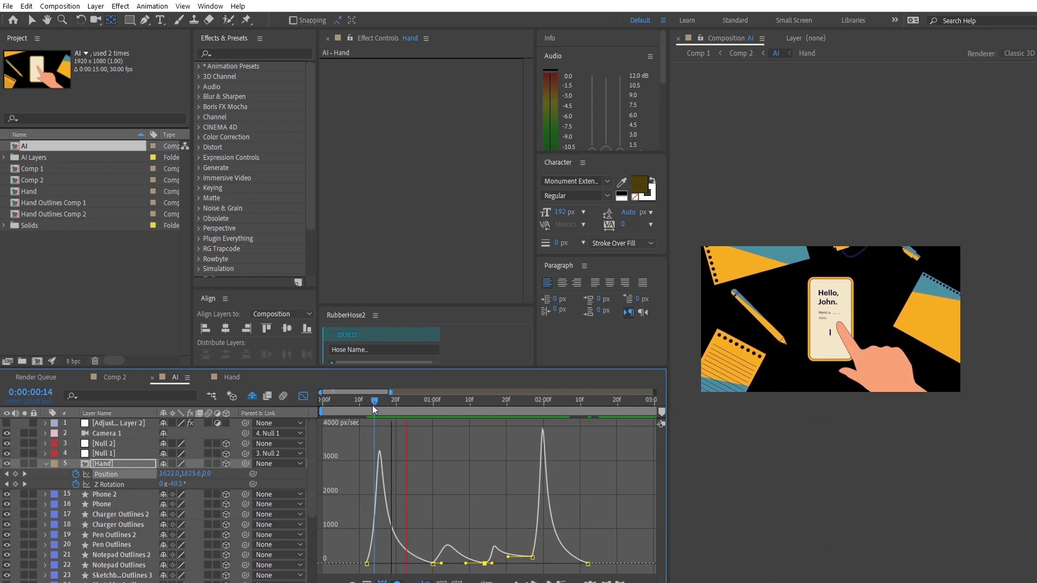
{"action": "left_click_drag", "start_coordinate": [380, 403], "coordinate": [460, 400]}
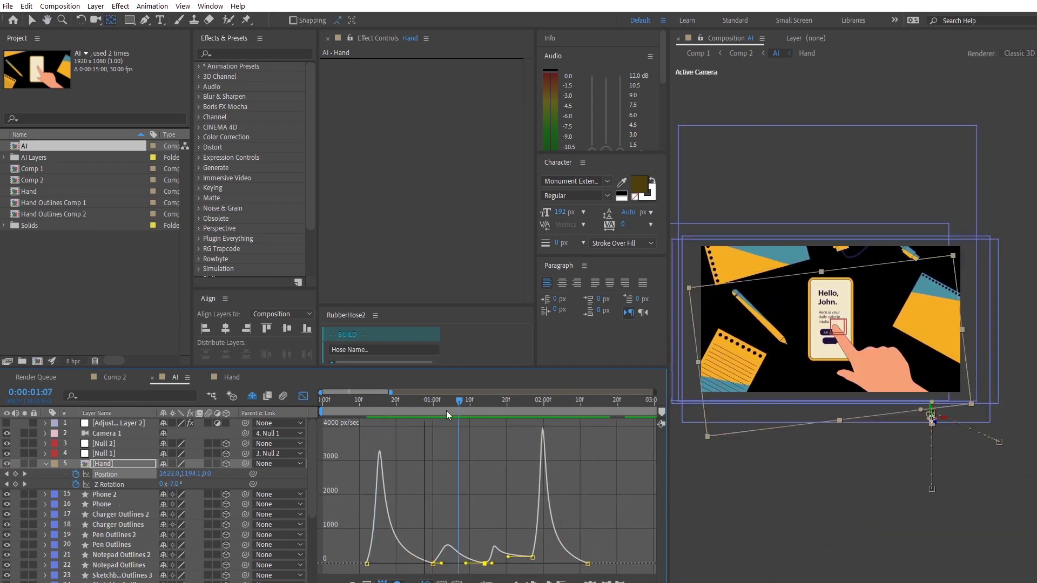
Step: Leave the graph editor and open the Hand layer's nested composition from AI
{"action": "left_click", "coordinate": [109, 466]}
{"action": "left_click", "coordinate": [302, 397]}
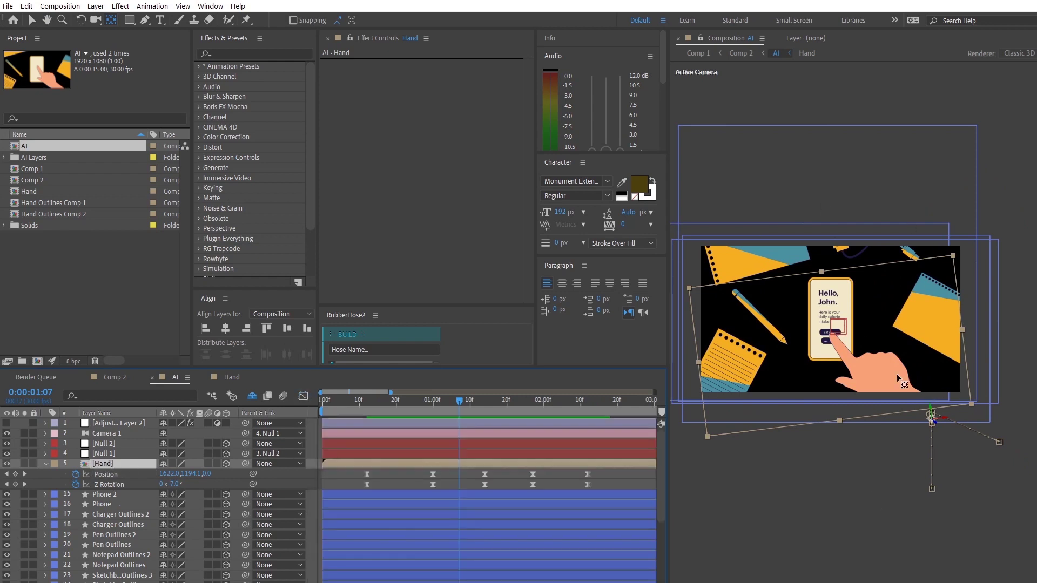
{"action": "double_click", "coordinate": [135, 463]}
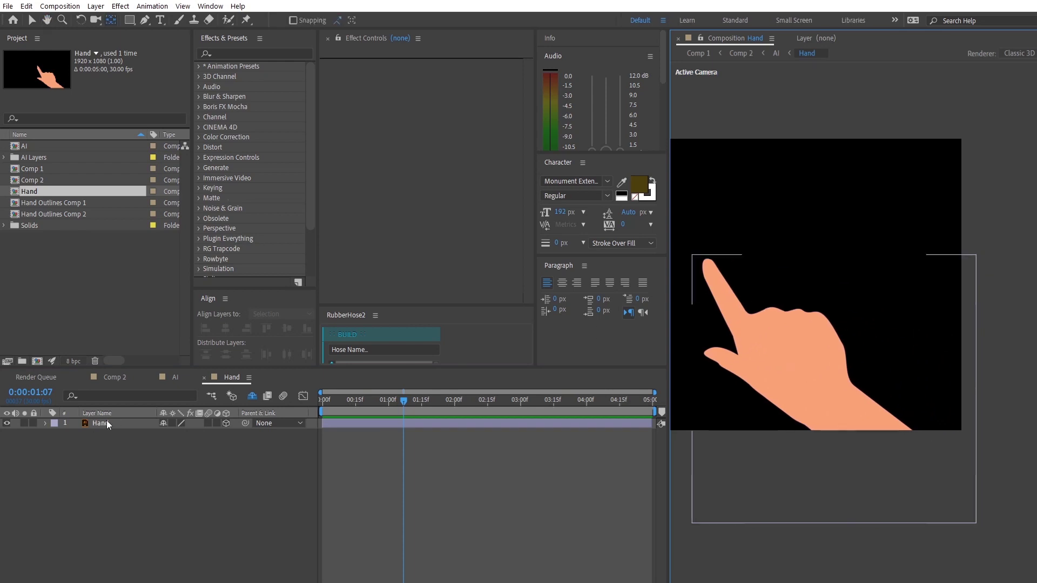
Step: Pre-compose the Hand layer as "Hand", leaving all attributes in the current composition and opening the new one
{"action": "left_click", "coordinate": [111, 423]}
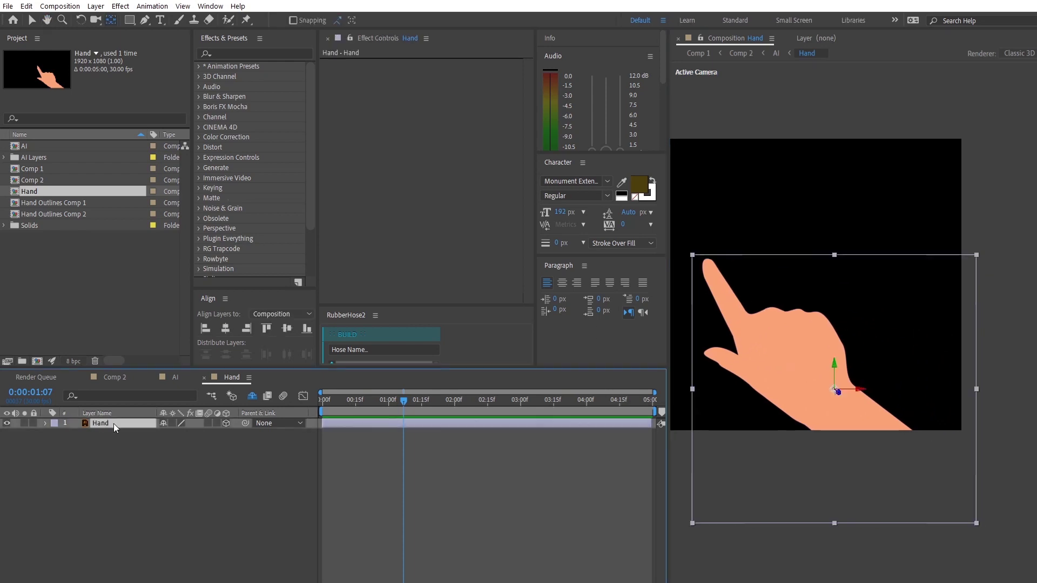
{"action": "right_click", "coordinate": [111, 423]}
{"action": "left_click", "coordinate": [165, 376]}
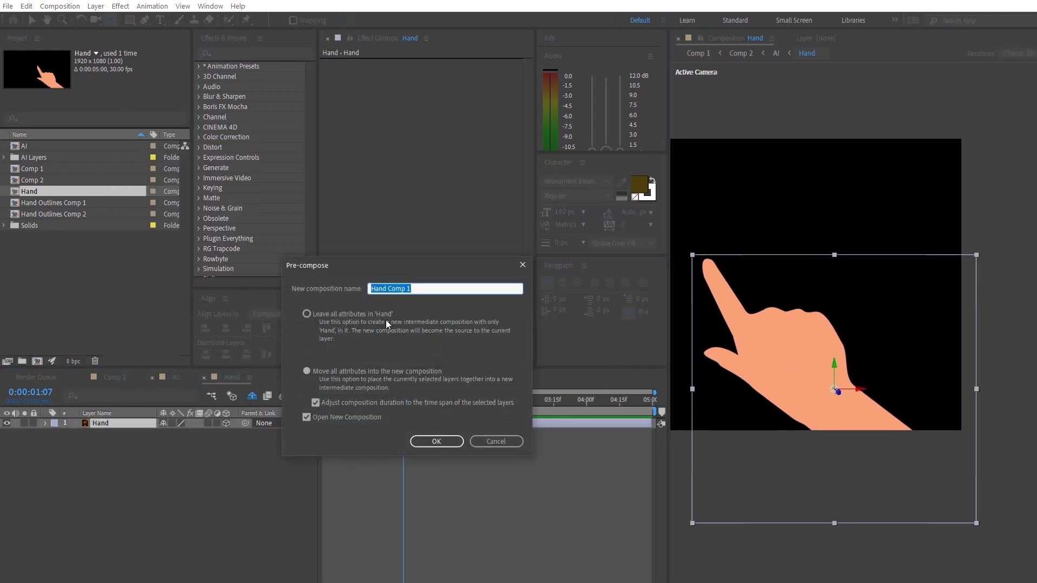
{"action": "left_click", "coordinate": [416, 319]}
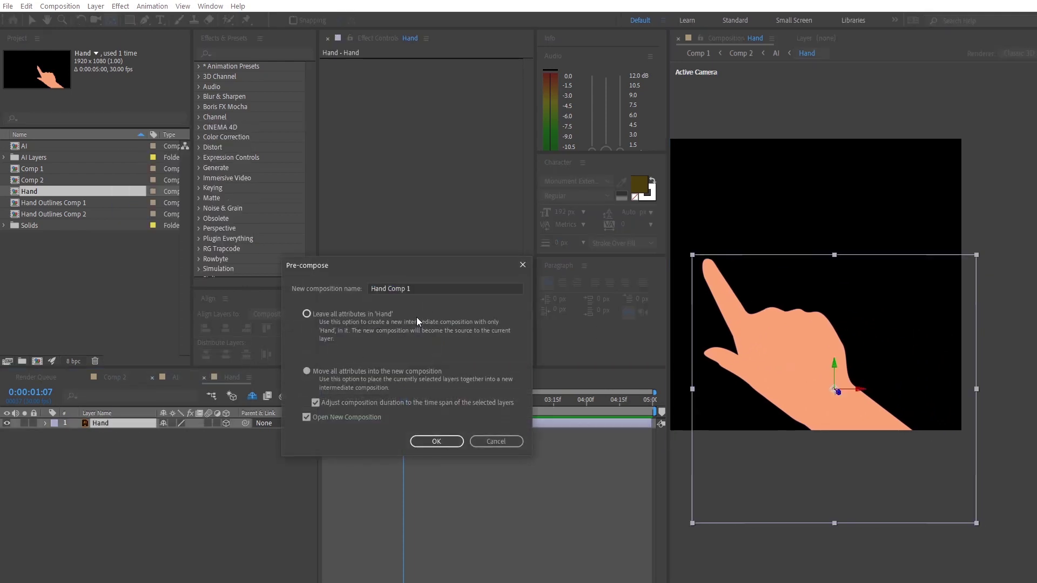
{"action": "left_click", "coordinate": [421, 289]}
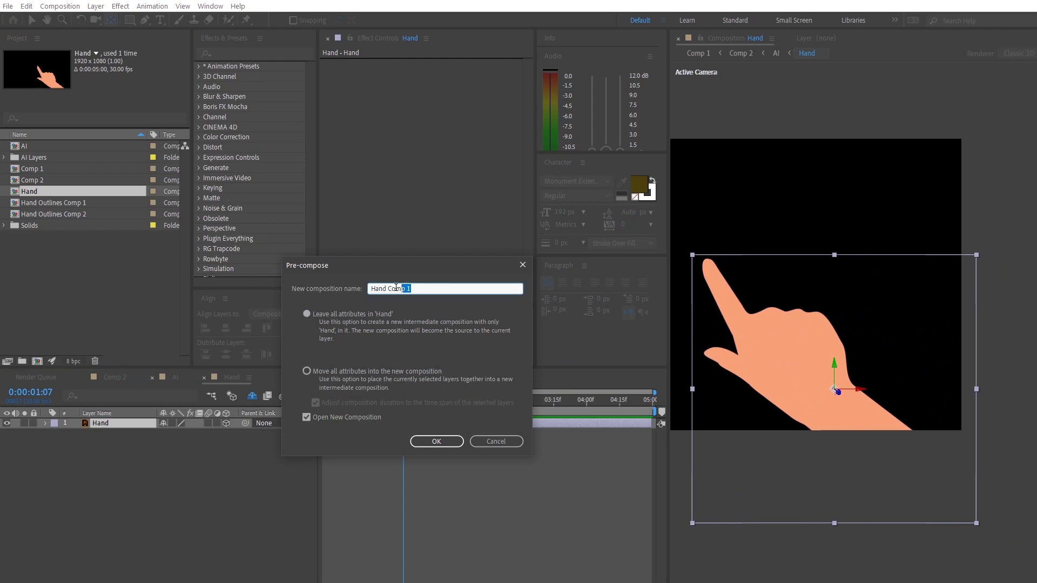
{"action": "left_click", "coordinate": [437, 441]}
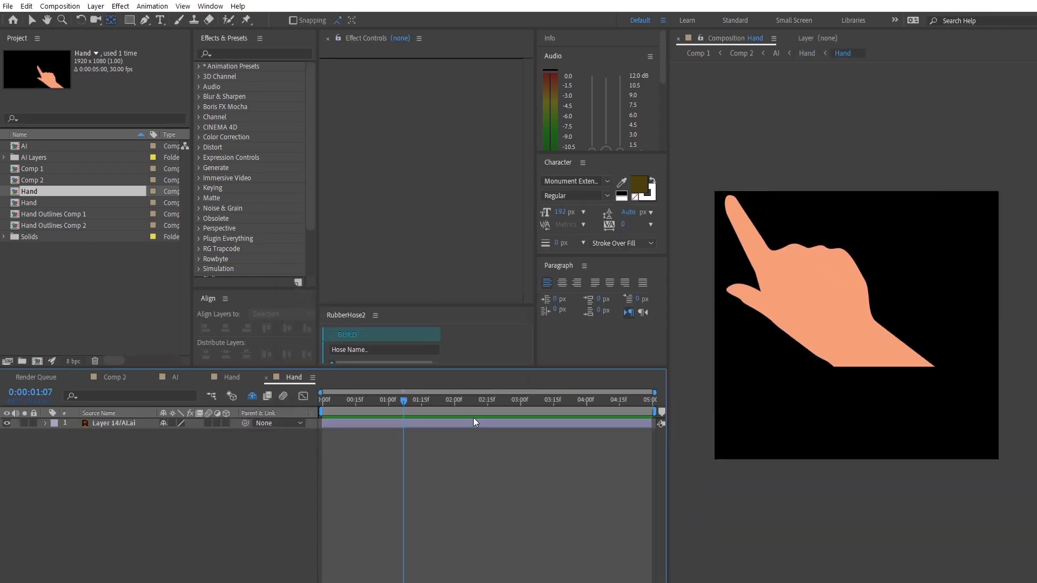
Step: In the outer Hand composition at 0:00:01:00, place four Puppet pins on the index fingertip, finger base, lower palm and thumb tip
{"action": "left_click_drag", "start_coordinate": [404, 412], "coordinate": [362, 415]}
{"action": "key", "text": "Tab"}
{"action": "left_click", "coordinate": [364, 448]}
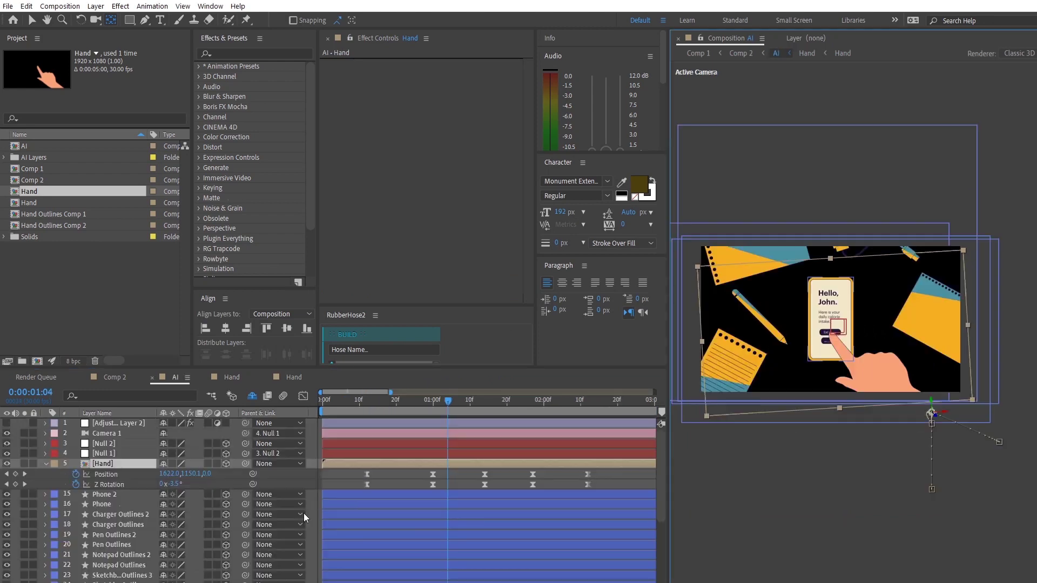
{"action": "double_click", "coordinate": [129, 464]}
{"action": "left_click_drag", "start_coordinate": [756, 267], "coordinate": [859, 315]}
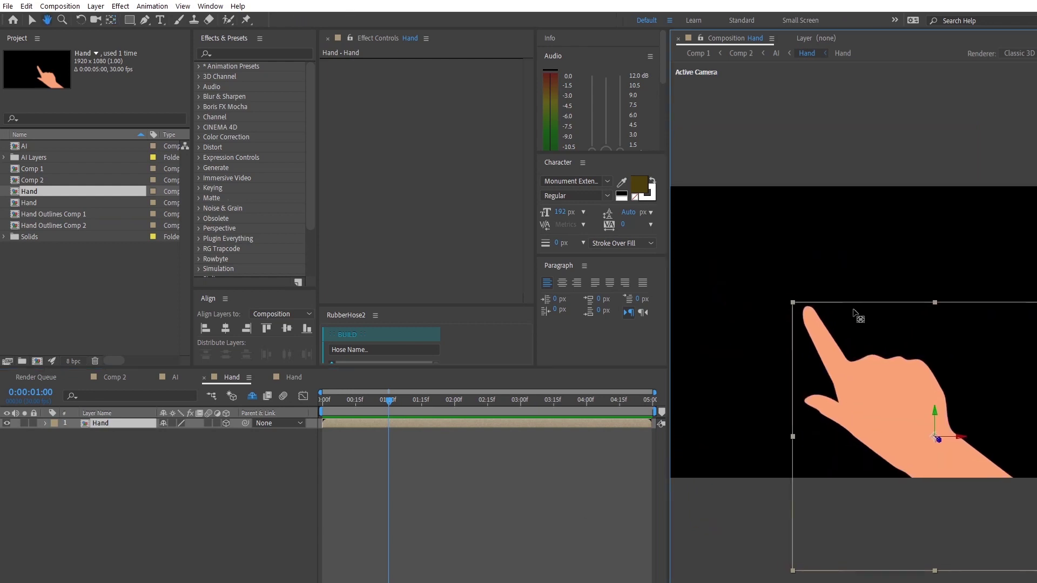
{"action": "left_click", "coordinate": [246, 21]}
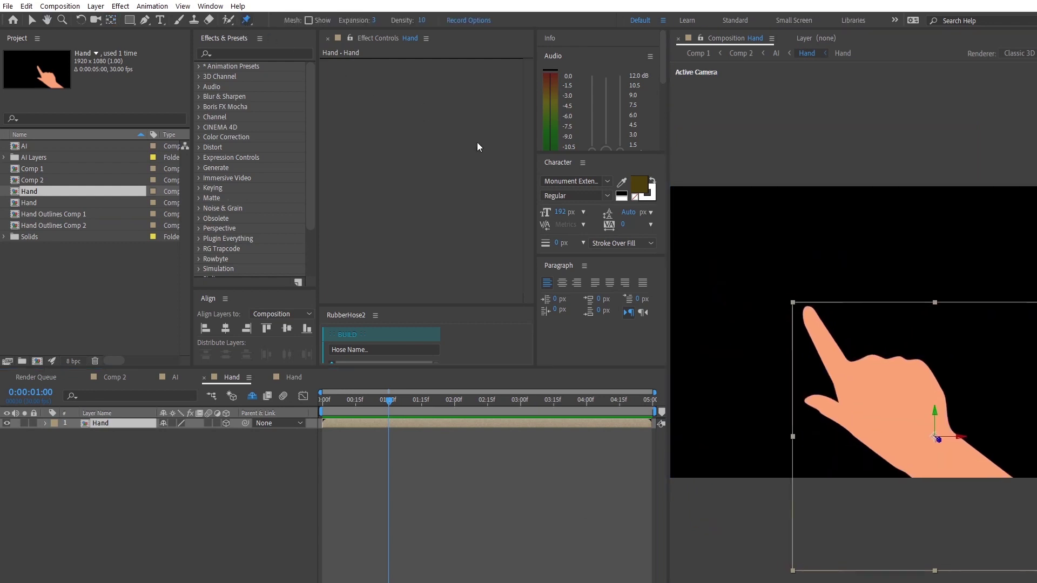
{"action": "left_click", "coordinate": [811, 320]}
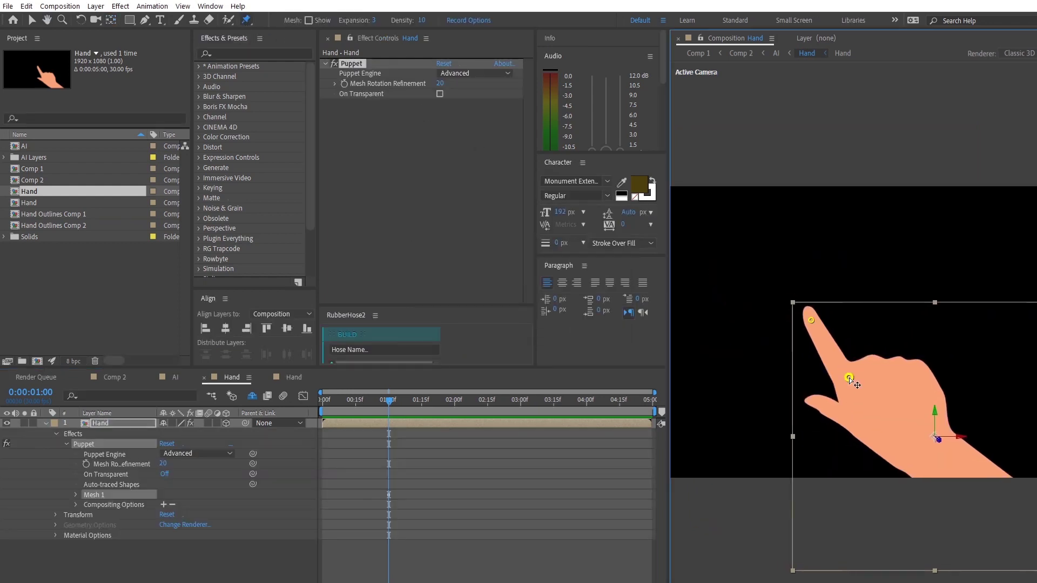
{"action": "left_click", "coordinate": [987, 508]}
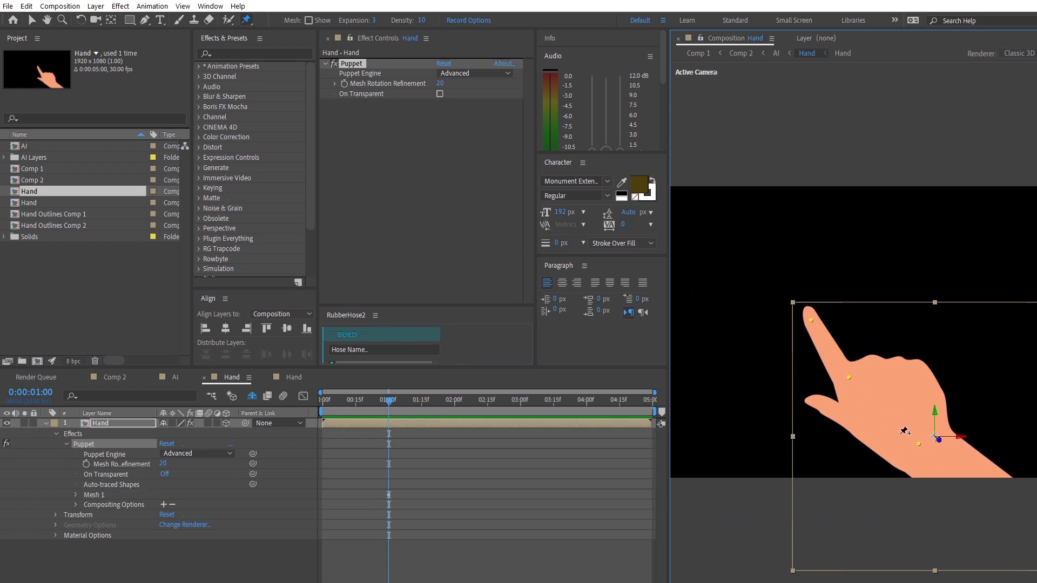
{"action": "left_click", "coordinate": [817, 403]}
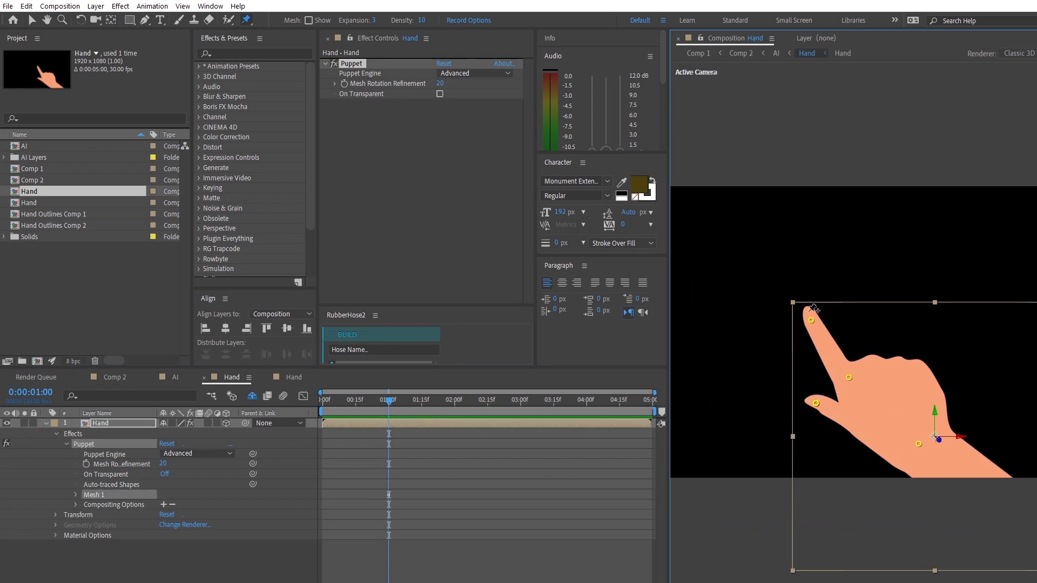
Step: Test bending the index finger with its tip pin and reveal the Hand layer's keyframed pin positions
{"action": "mouse_move", "coordinate": [811, 320]}
{"action": "left_mouse_down"}
{"action": "mouse_move", "coordinate": [794, 324]}
{"action": "mouse_move", "coordinate": [816, 335]}
{"action": "left_mouse_up"}
{"action": "left_click", "coordinate": [131, 423]}
{"action": "key", "text": "u"}
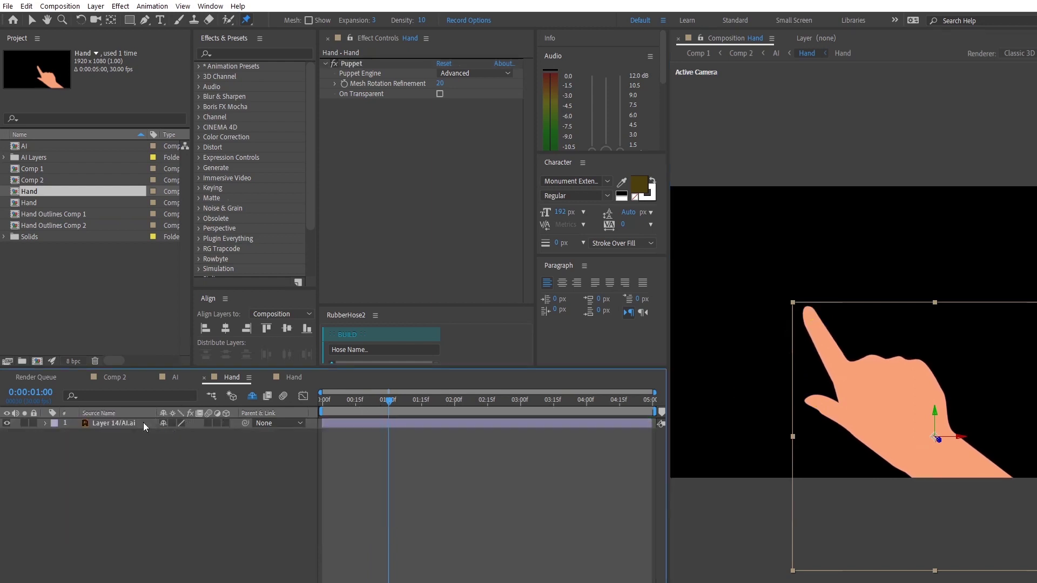
Step: At 0:00:00:12, matching the Hand's first keyframe in AI, curl the index finger and thumb inward using Puppet Pins 1, 2 and 4
{"action": "double_click", "coordinate": [143, 423]}
{"action": "key", "text": "Tab"}
{"action": "left_click", "coordinate": [250, 458]}
{"action": "key", "text": "Tab"}
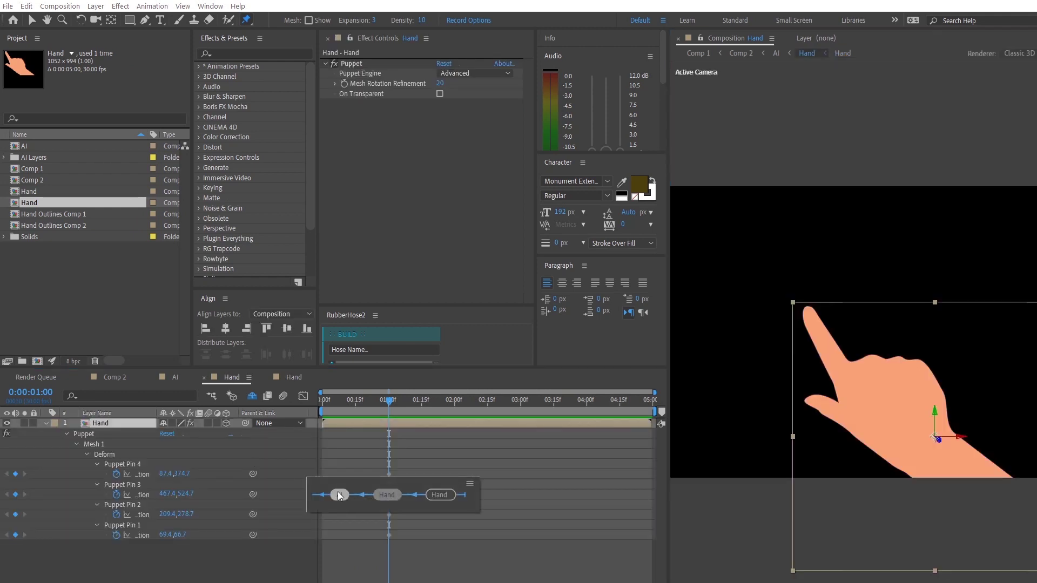
{"action": "left_click", "coordinate": [343, 492]}
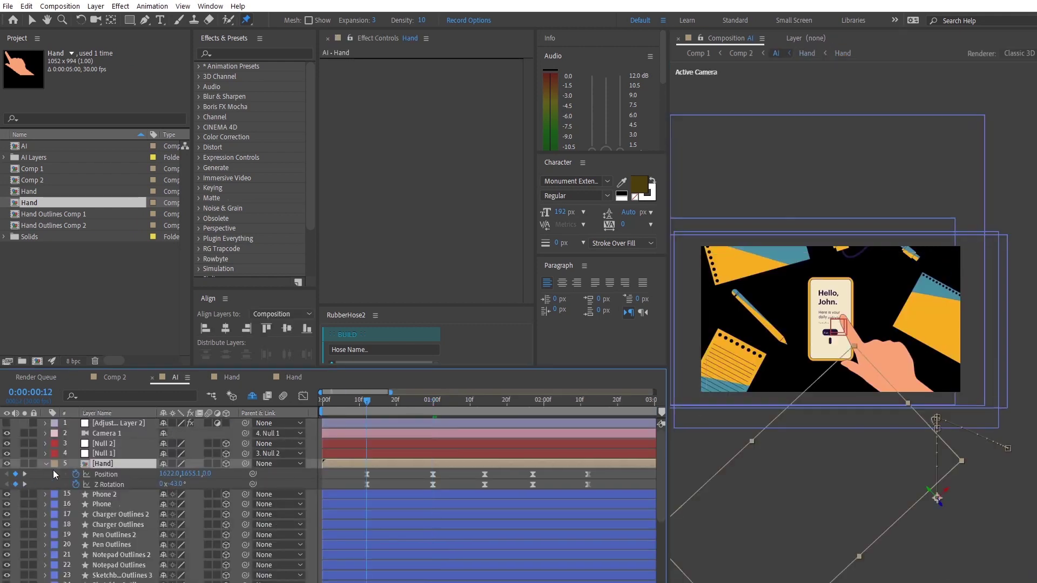
{"action": "double_click", "coordinate": [125, 463]}
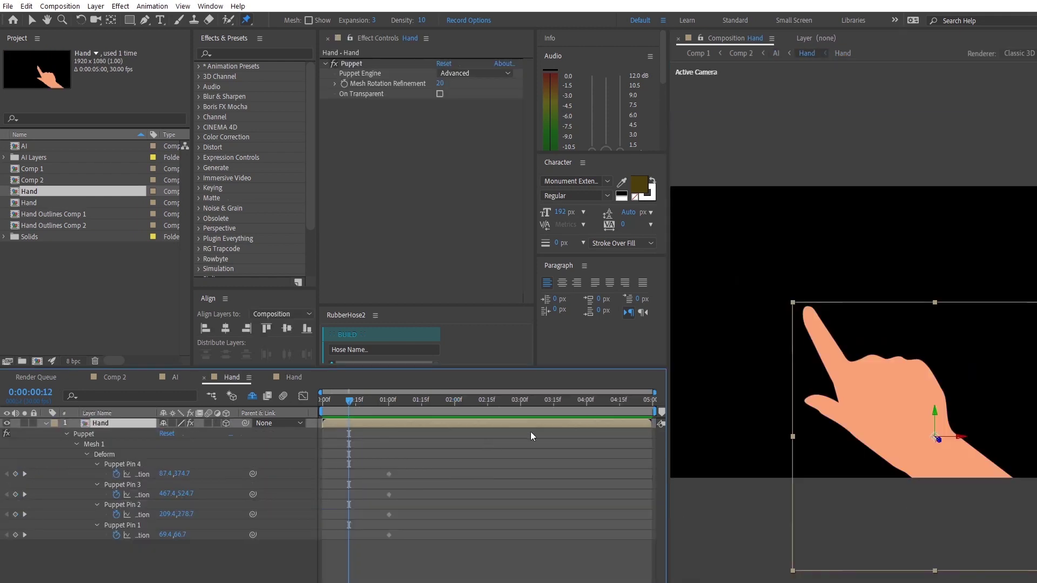
{"action": "left_click", "coordinate": [139, 456]}
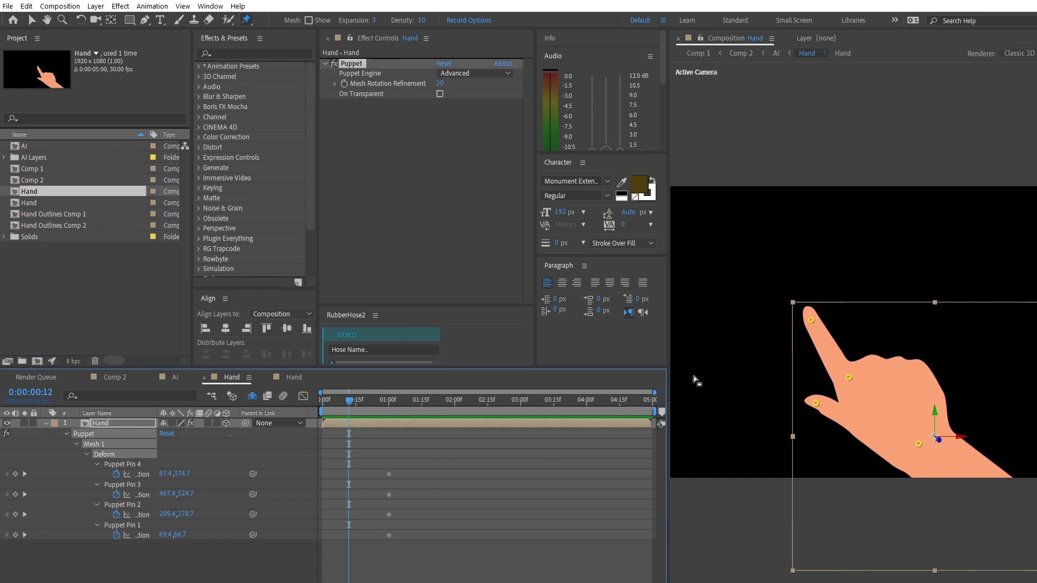
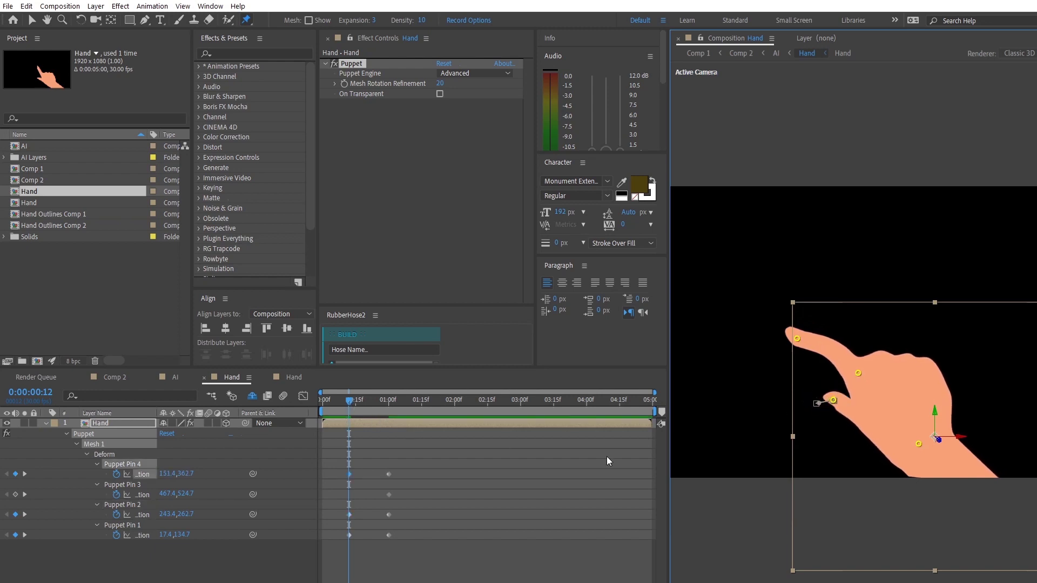
Step: Try copying the pins' 0:00:01:00 keyframes to 0:00:00:22 and reshaping the finger and thumb with the pins
{"action": "left_click", "coordinate": [390, 402]}
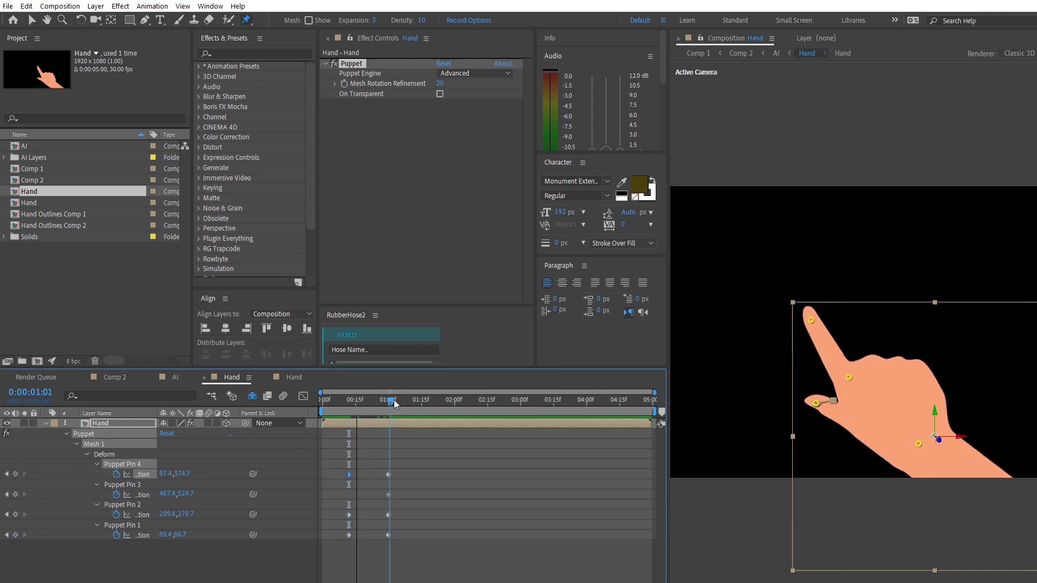
{"action": "left_click_drag", "start_coordinate": [399, 509], "coordinate": [407, 546]}
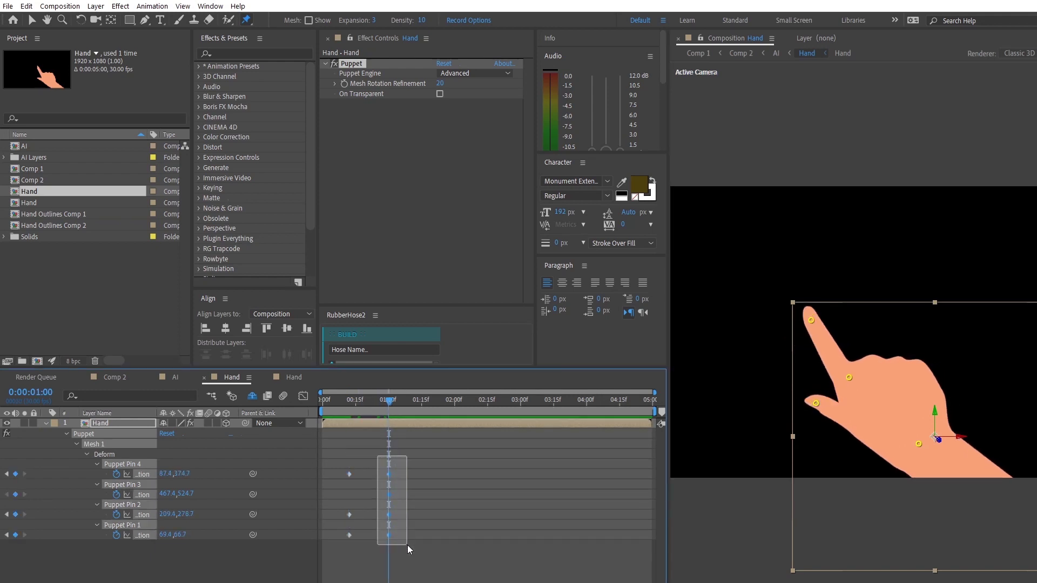
{"action": "left_click", "coordinate": [371, 403]}
{"action": "key", "text": "ctrl+v"}
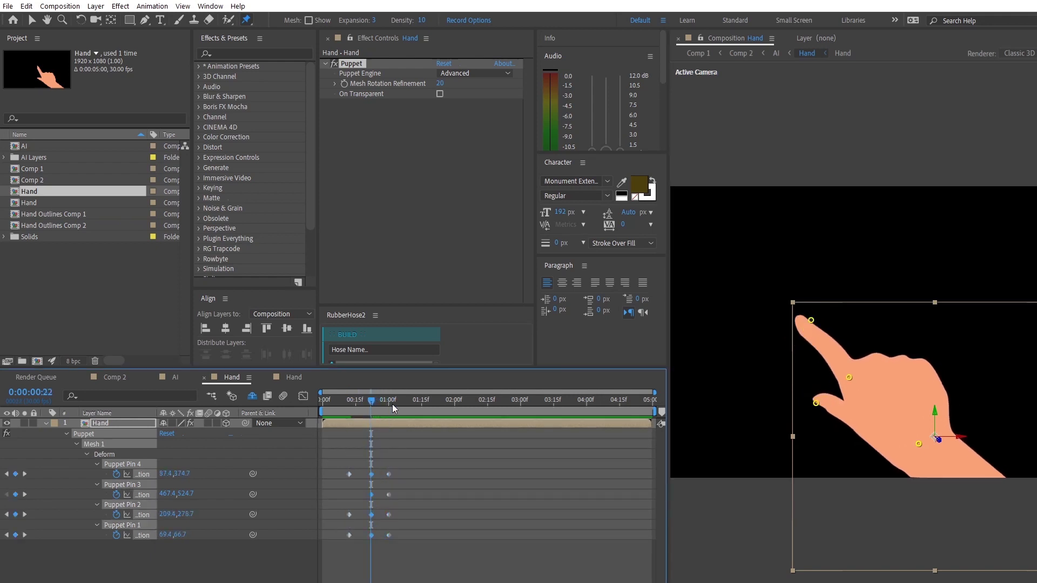
{"action": "mouse_move", "coordinate": [821, 321]}
{"action": "left_mouse_down"}
{"action": "mouse_move", "coordinate": [806, 323]}
{"action": "mouse_move", "coordinate": [828, 316]}
{"action": "left_mouse_up"}
{"action": "left_click", "coordinate": [225, 461]}
{"action": "left_click_drag", "start_coordinate": [848, 378], "coordinate": [825, 402]}
{"action": "left_click_drag", "start_coordinate": [412, 402], "coordinate": [396, 419]}
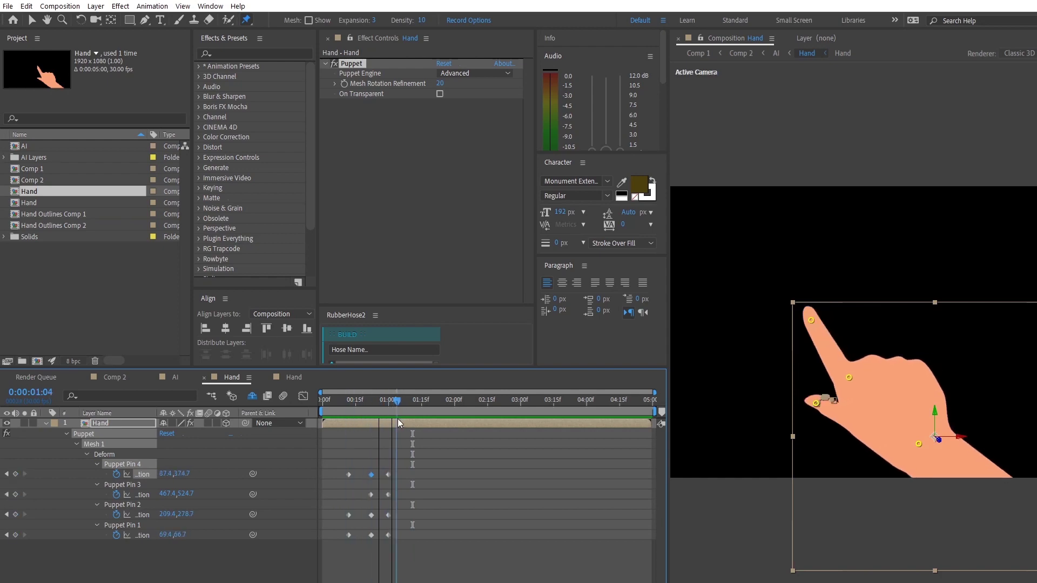
Step: Apply Easy Ease to all the puppet pin keyframes and check the finger motion in the graph editor
{"action": "left_click_drag", "start_coordinate": [338, 466], "coordinate": [427, 549]}
{"action": "key", "text": "F9"}
{"action": "left_click", "coordinate": [303, 396]}
{"action": "left_click_drag", "start_coordinate": [336, 404], "coordinate": [345, 406]}
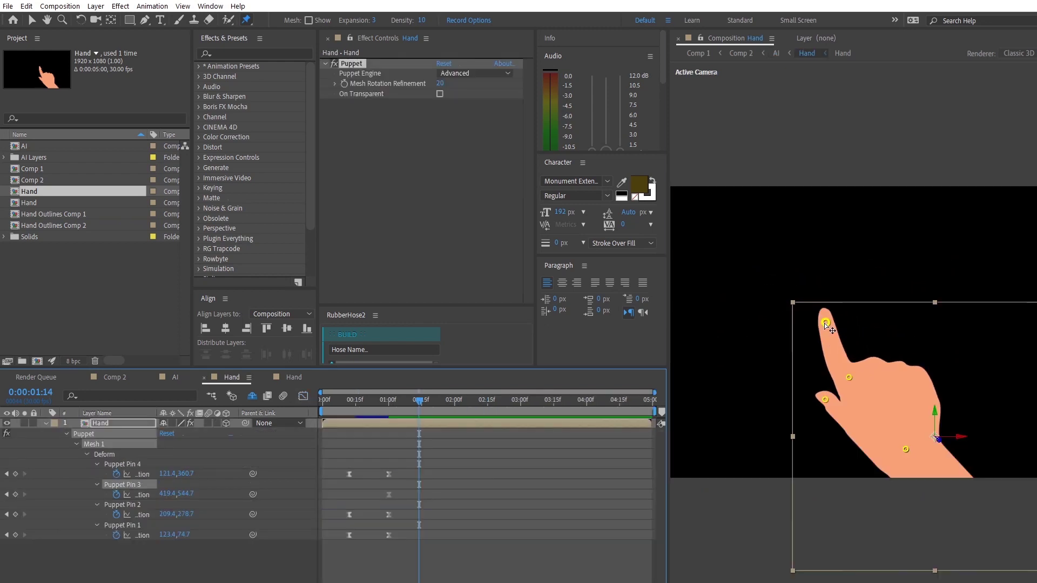
Step: Bend the index finger into a tap at 0:00:01:14 with Pins 1, 2 and 3, and copy the 0:00:01:00 pin keyframes to 0:00:01:27
{"action": "left_click_drag", "start_coordinate": [826, 324], "coordinate": [808, 336]}
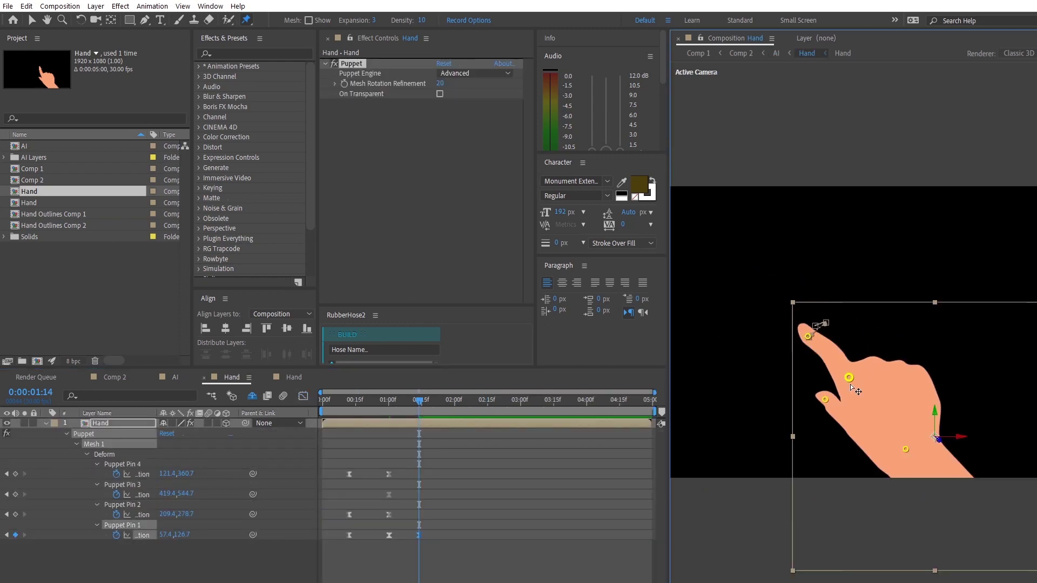
{"action": "left_click_drag", "start_coordinate": [850, 379], "coordinate": [818, 389]}
{"action": "left_click_drag", "start_coordinate": [906, 449], "coordinate": [904, 448]}
{"action": "left_click_drag", "start_coordinate": [808, 335], "coordinate": [813, 328]}
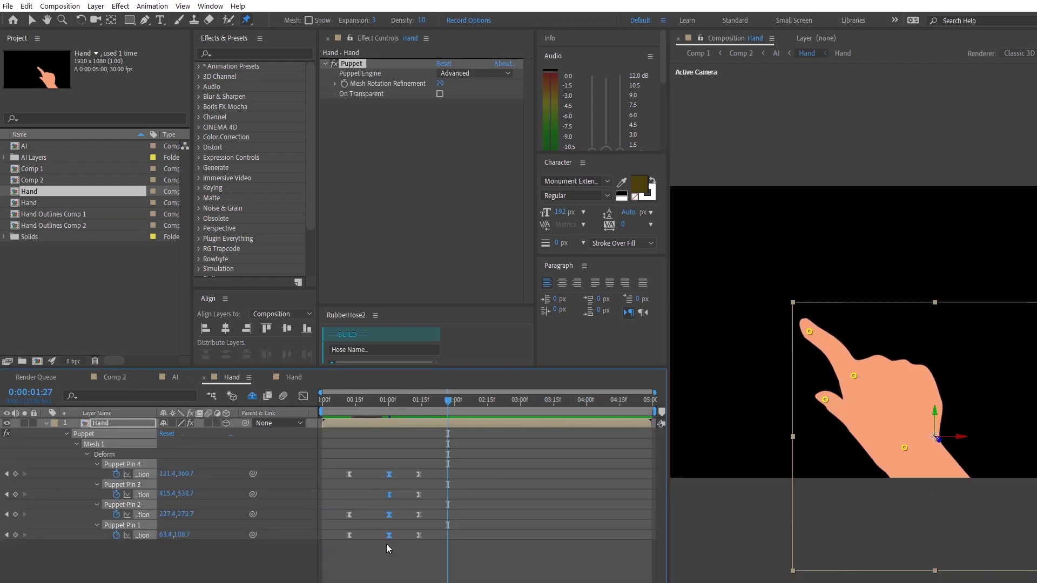
{"action": "left_click_drag", "start_coordinate": [387, 398], "coordinate": [410, 398]}
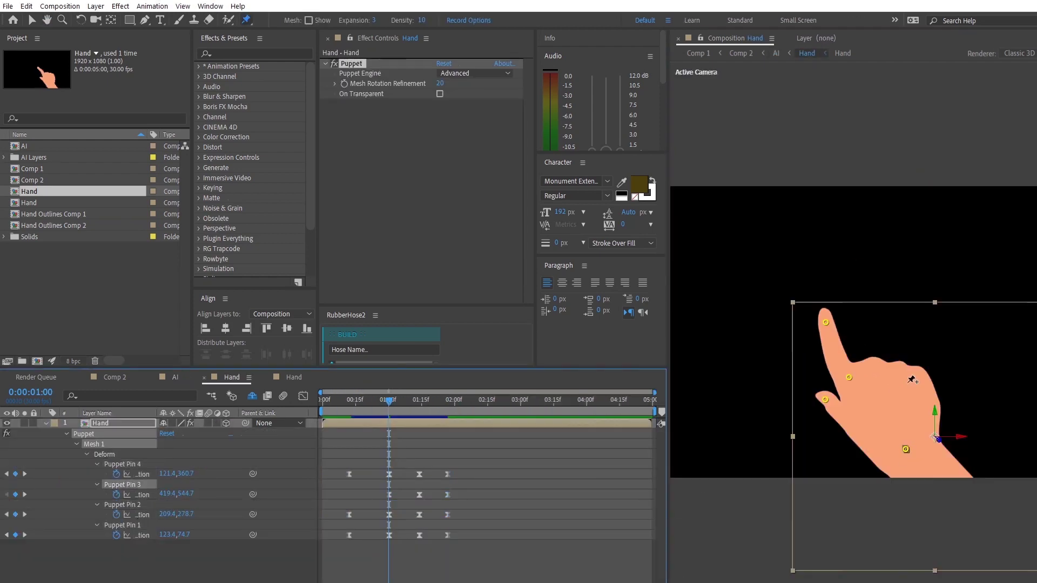
Step: Move Puppet Pin 3 at 0:00:01:00 to about 373, 555 and preview the soloed Hand in the AI composition
{"action": "left_click_drag", "start_coordinate": [906, 449], "coordinate": [898, 452]}
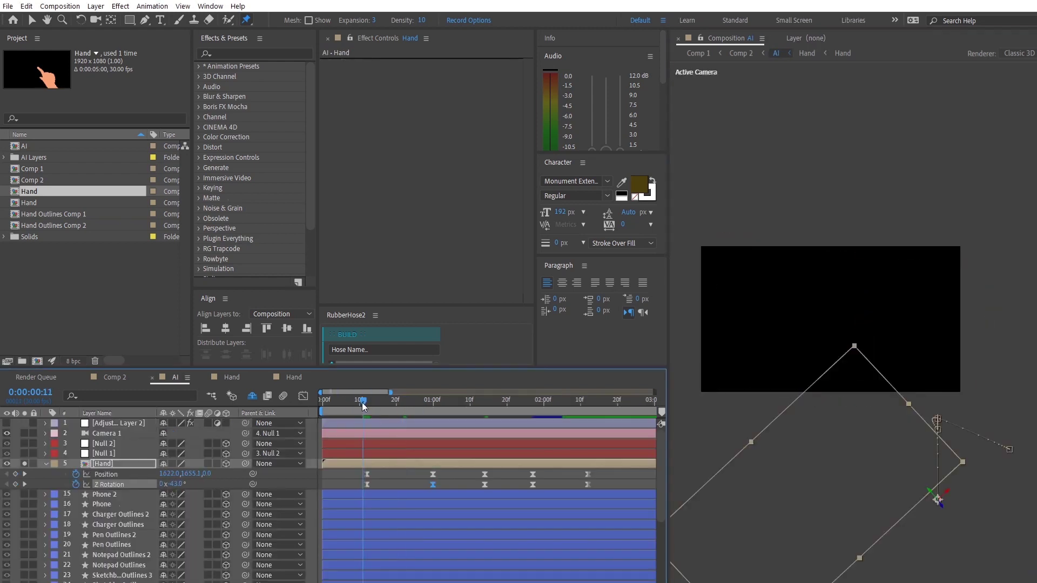
{"action": "left_click_drag", "start_coordinate": [363, 401], "coordinate": [485, 403]}
{"action": "left_click", "coordinate": [485, 474]}
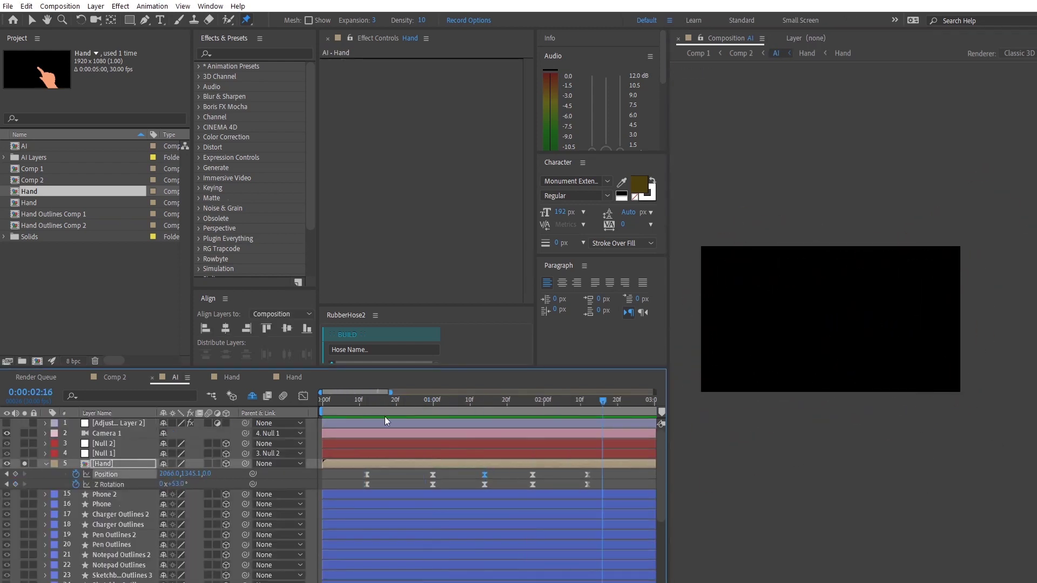
{"action": "left_click", "coordinate": [434, 411]}
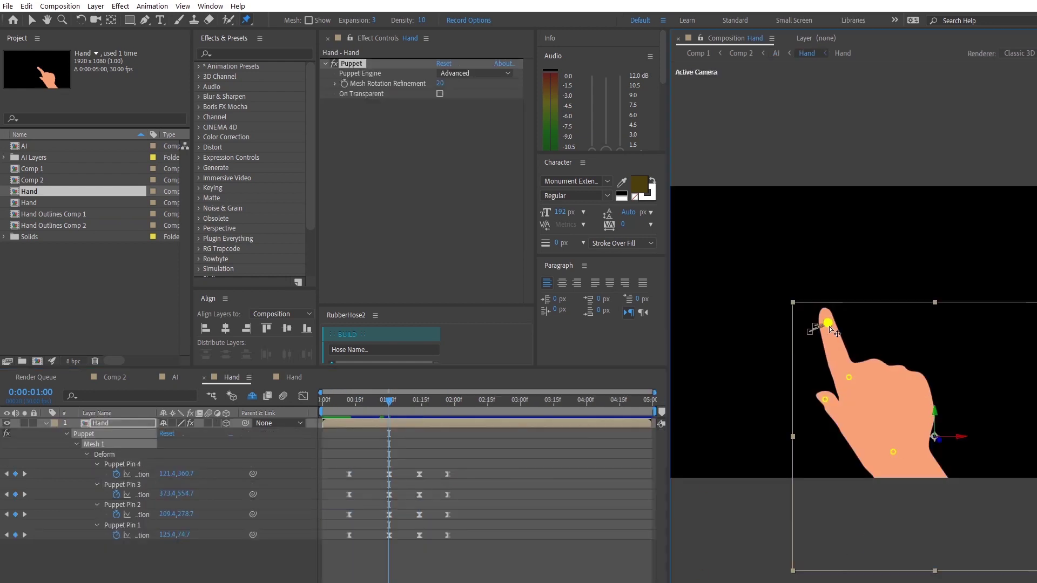
Step: At 0:00:01:00, raise the index finger and thumb further, moving Pin 1 to 177.4, 70.7, Pin 2 to 229.4, 262.7 and Pin 4 to 139.4, 344.7
{"action": "left_click_drag", "start_coordinate": [829, 330], "coordinate": [833, 328]}
{"action": "left_click_drag", "start_coordinate": [850, 378], "coordinate": [855, 373]}
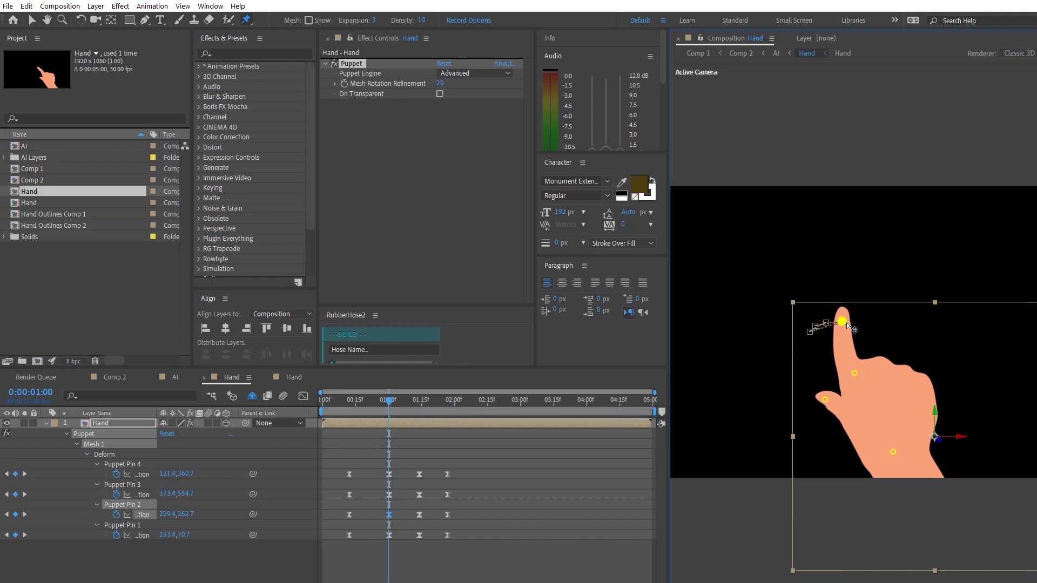
{"action": "left_click_drag", "start_coordinate": [848, 323], "coordinate": [845, 322]}
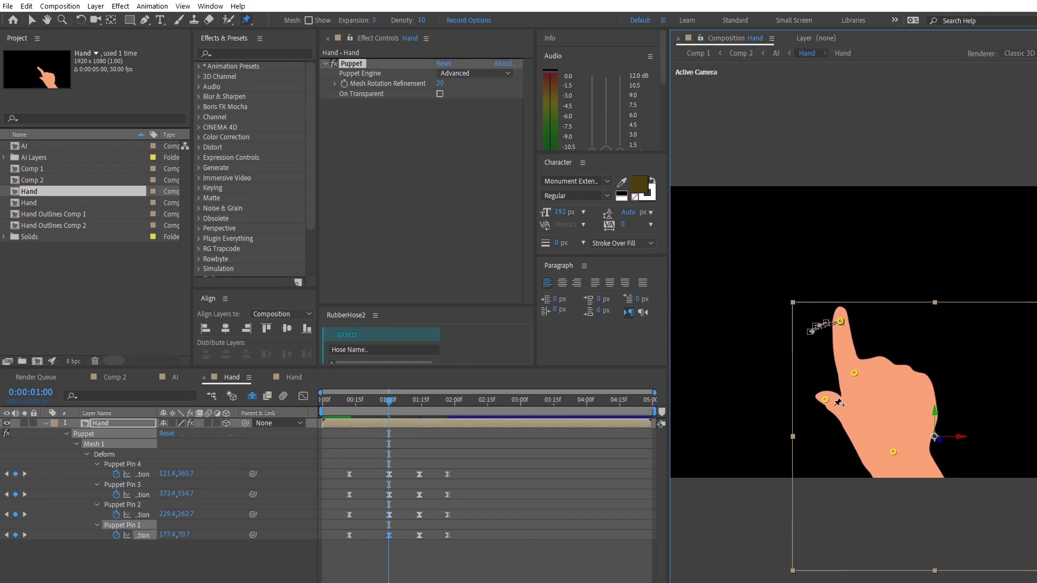
{"action": "left_click", "coordinate": [831, 396]}
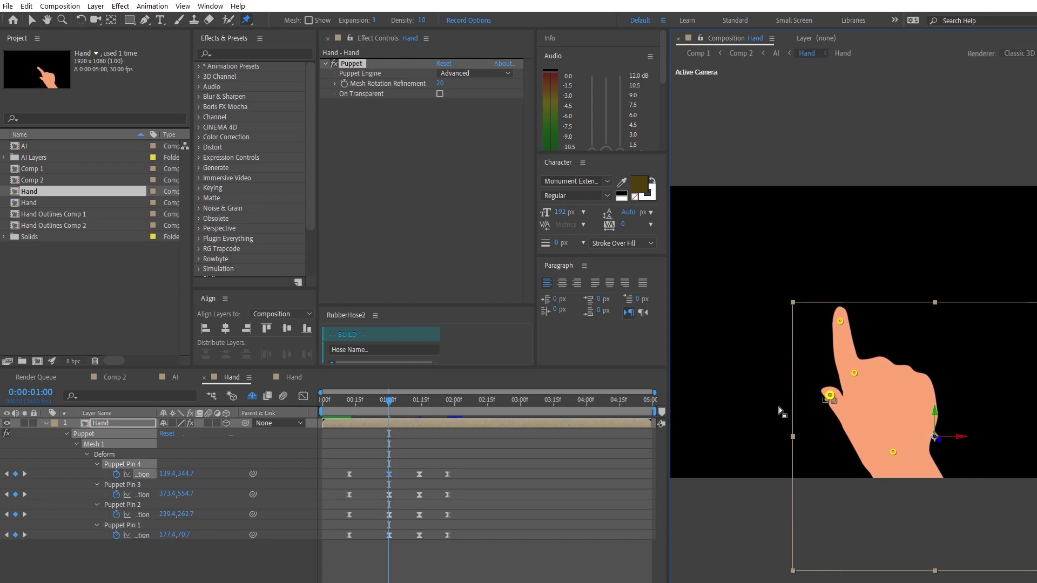
Step: Preview the finger tap in the Hand composition and return to the AI composition to check the whole movement
{"action": "left_click_drag", "start_coordinate": [382, 413], "coordinate": [355, 409]}
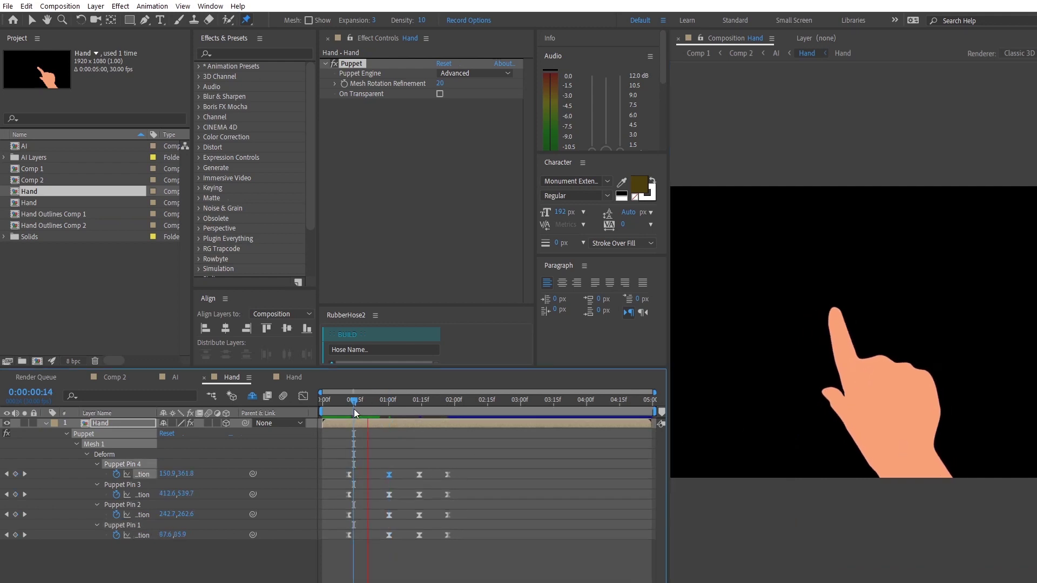
{"action": "key", "text": "space"}
{"action": "key", "text": "shift+Escape"}
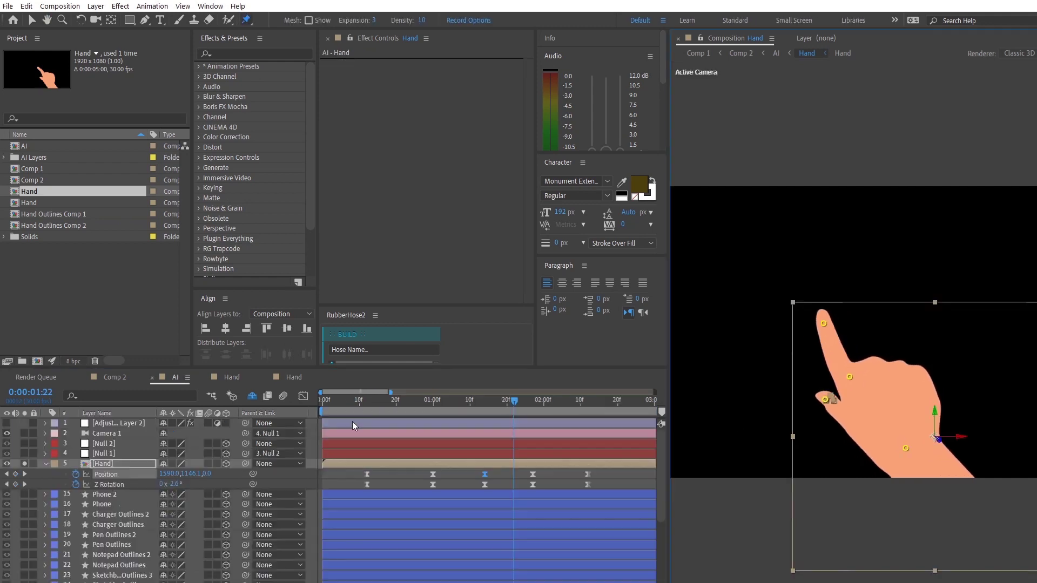
Step: Preview the soloed Hand layer's swing in the AI composition and turn its solo off
{"action": "left_click", "coordinate": [366, 401]}
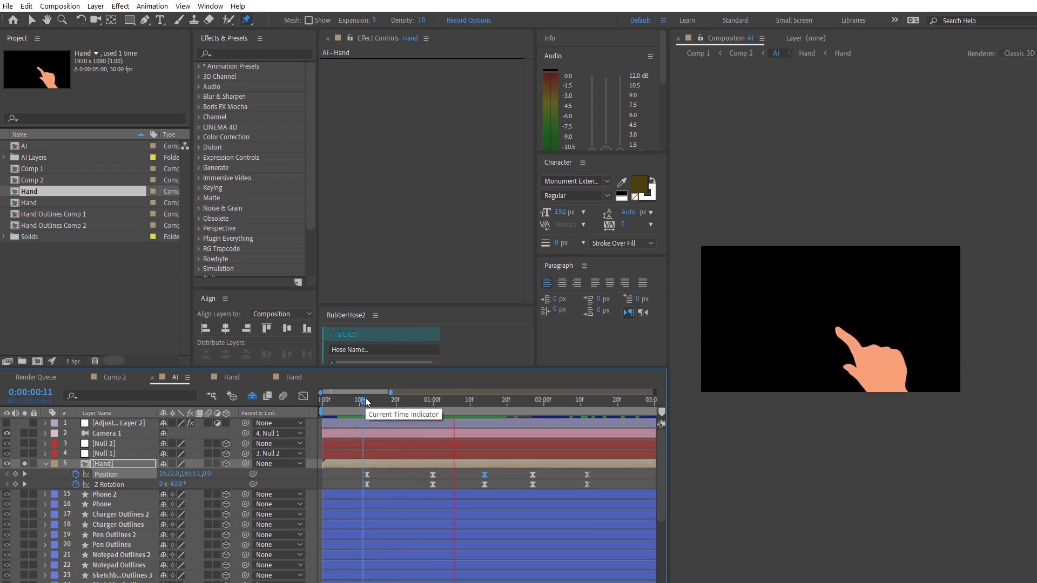
{"action": "key", "text": "space"}
{"action": "left_click", "coordinate": [365, 401]}
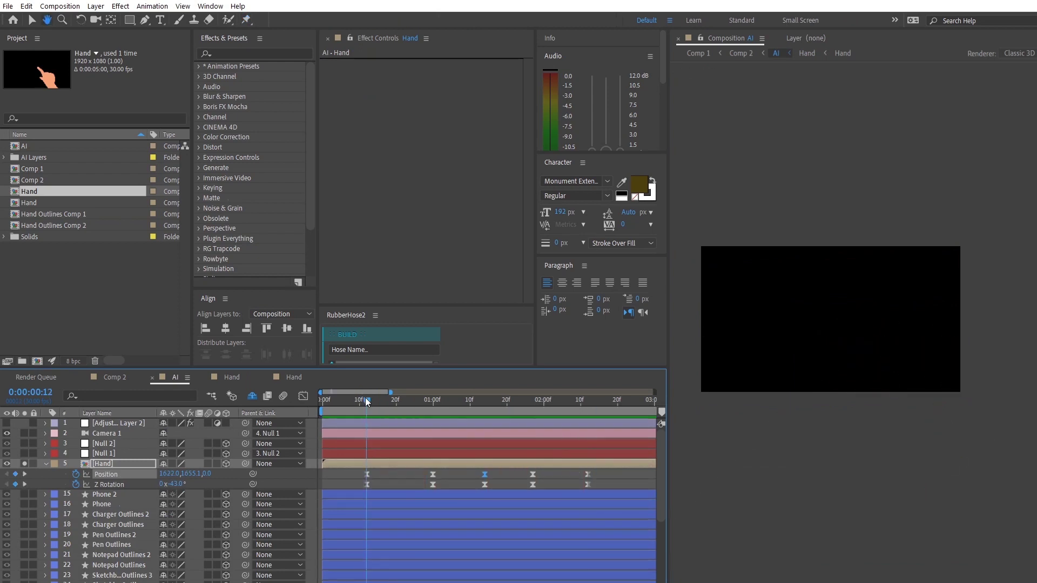
{"action": "key", "text": "space"}
{"action": "key", "text": "space"}
{"action": "left_click_drag", "start_coordinate": [417, 405], "coordinate": [371, 429]}
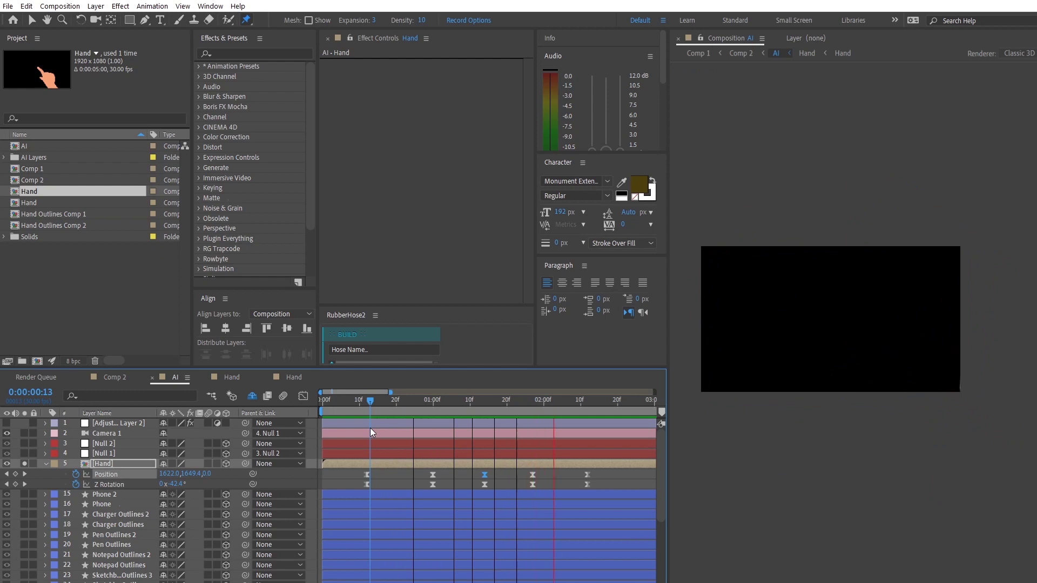
{"action": "left_click", "coordinate": [448, 401]}
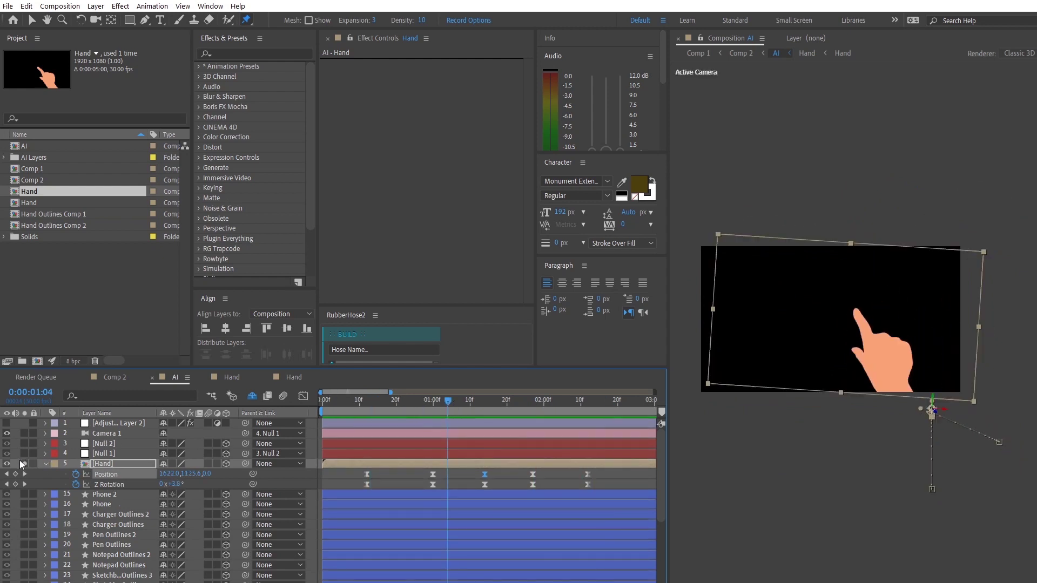
{"action": "left_click_drag", "start_coordinate": [443, 406], "coordinate": [362, 414]}
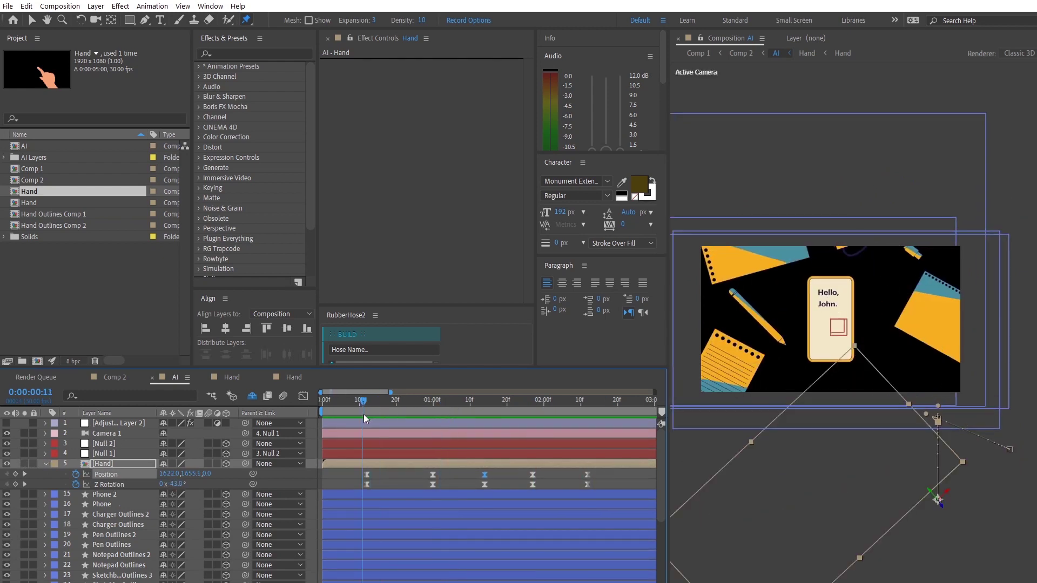
Step: Make Adjustment Layer 2 with its two Turbulent Displace effects visible and inspect the phone's outline up close
{"action": "left_click", "coordinate": [98, 422]}
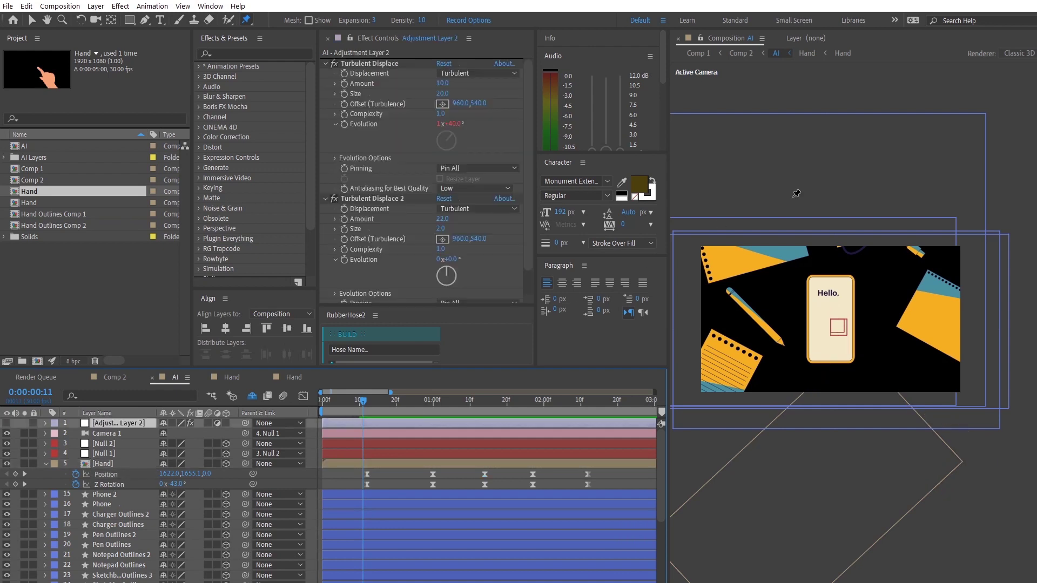
{"action": "left_click", "coordinate": [380, 197]}
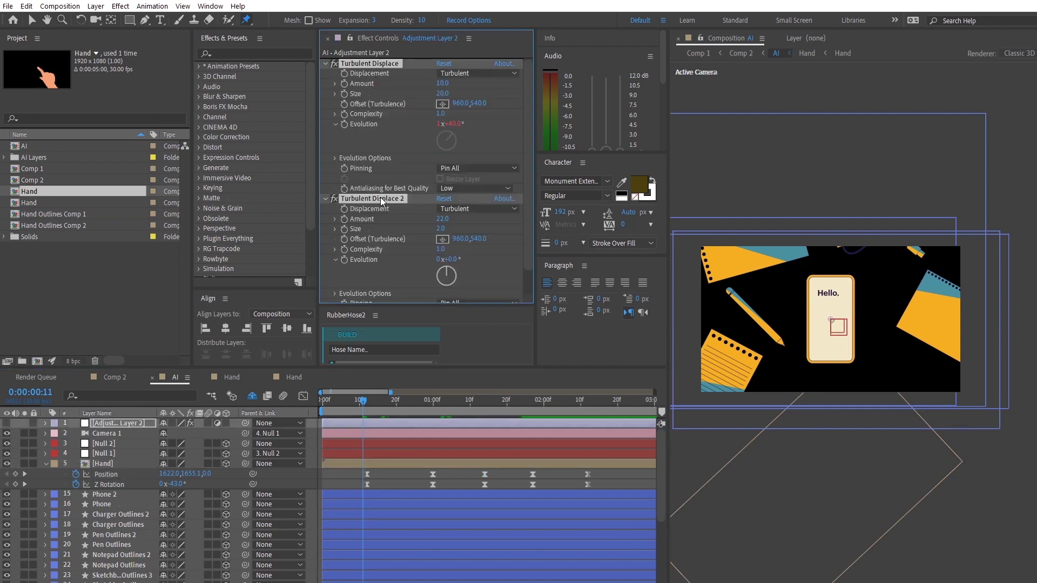
{"action": "scroll", "coordinate": [381, 200], "scroll_direction": "down", "scroll_amount": 1}
{"action": "scroll", "coordinate": [371, 254], "scroll_direction": "up", "scroll_amount": 1}
{"action": "scroll", "coordinate": [808, 234], "scroll_direction": "up", "scroll_amount": 4}
{"action": "left_click_drag", "start_coordinate": [810, 221], "coordinate": [903, 516]}
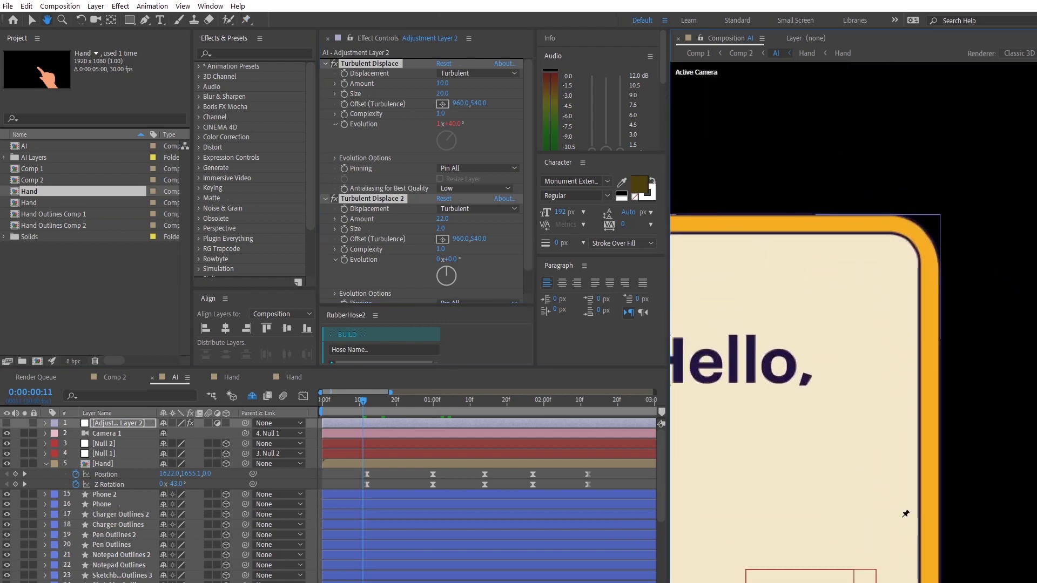
{"action": "left_click", "coordinate": [7, 423]}
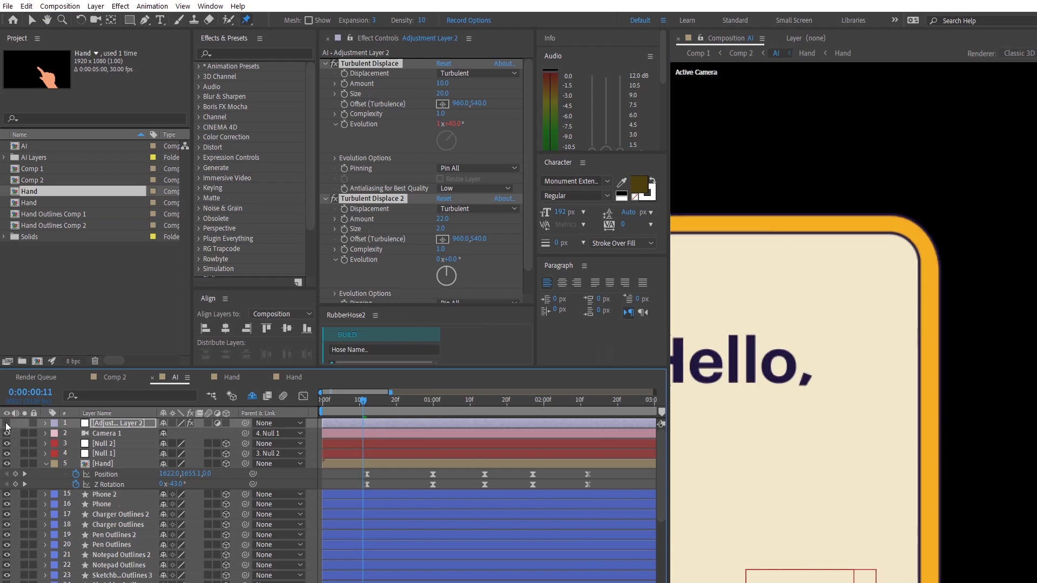
{"action": "scroll", "coordinate": [855, 370], "scroll_direction": "down", "scroll_amount": 2}
{"action": "scroll", "coordinate": [852, 367], "scroll_direction": "up", "scroll_amount": 1}
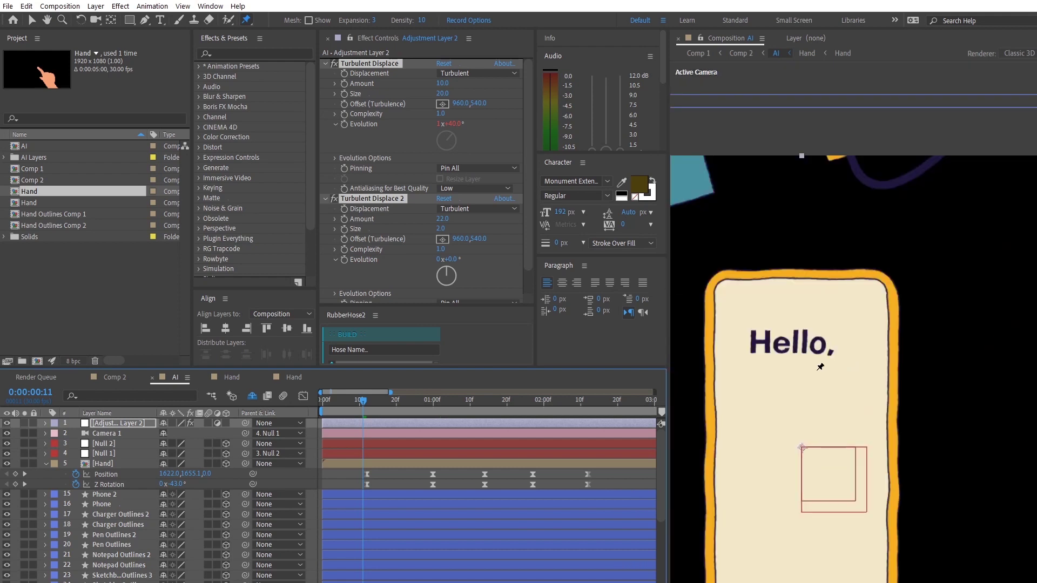
{"action": "left_click_drag", "start_coordinate": [820, 365], "coordinate": [866, 356]}
Step: Preview the displaced scene with the hand tapping the phone and stop at 0:00:01:14
{"action": "left_click", "coordinate": [346, 400]}
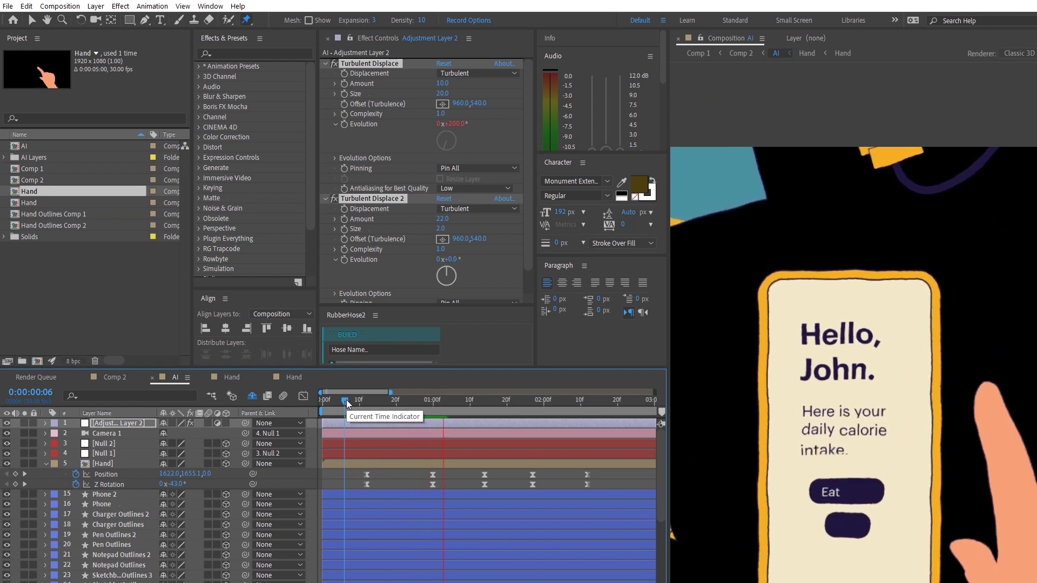
{"action": "left_click_drag", "start_coordinate": [345, 400], "coordinate": [357, 400]}
{"action": "key", "text": "space"}
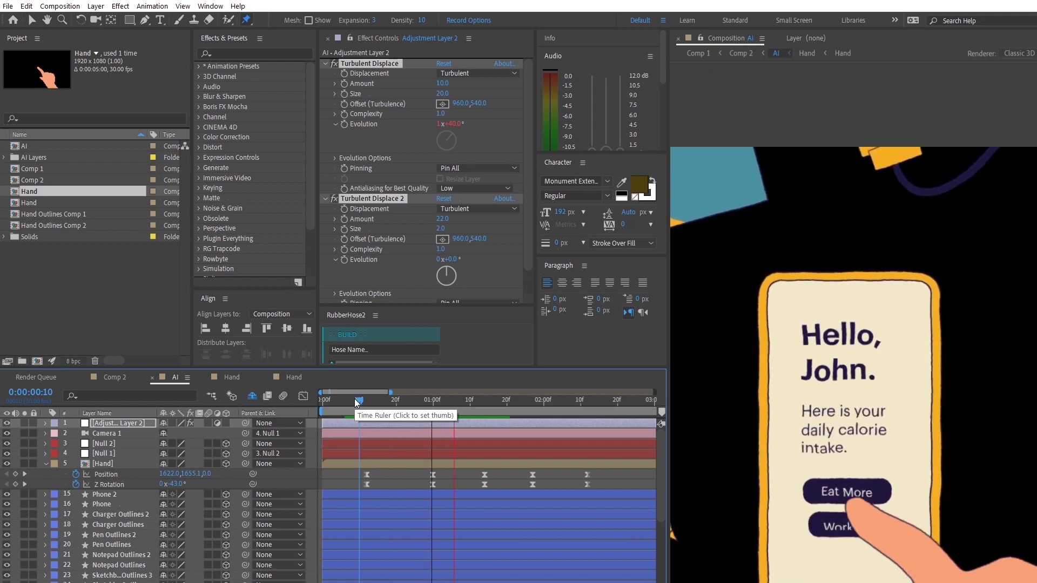
{"action": "left_click_drag", "start_coordinate": [356, 402], "coordinate": [485, 400]}
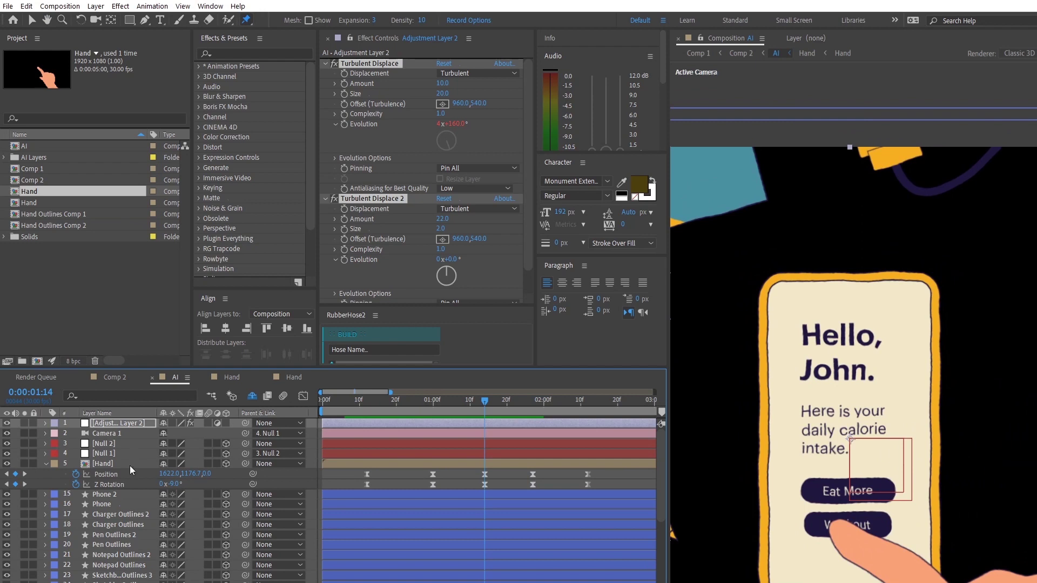
Step: Try a Posterize Time effect on the Hand layer with a frame rate of 15
{"action": "left_click", "coordinate": [150, 462]}
{"action": "left_click", "coordinate": [231, 54]}
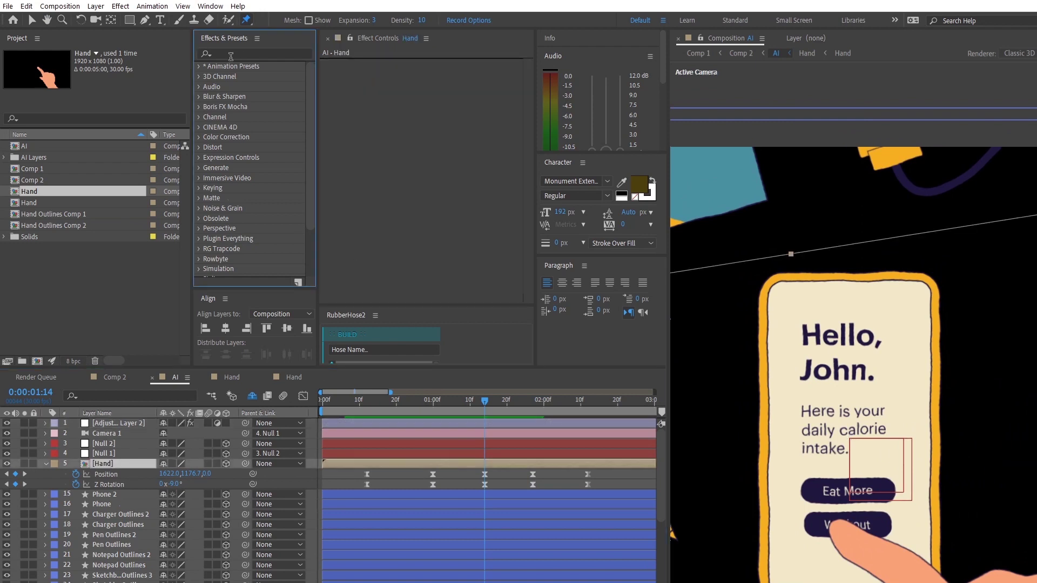
{"action": "left_click", "coordinate": [231, 55]}
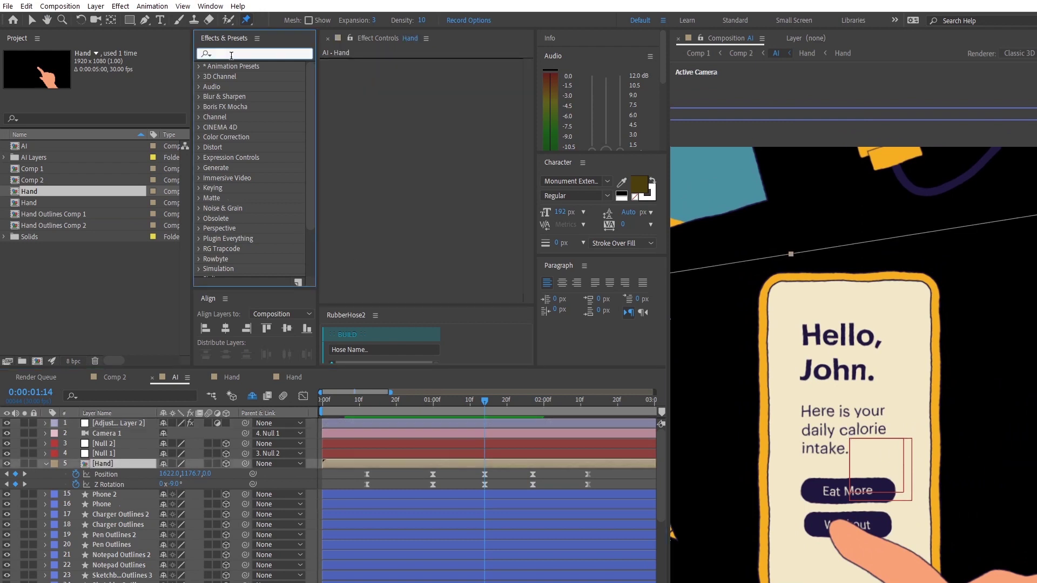
{"action": "type", "text": "posteri"}
{"action": "left_click_drag", "start_coordinate": [243, 97], "coordinate": [417, 86]}
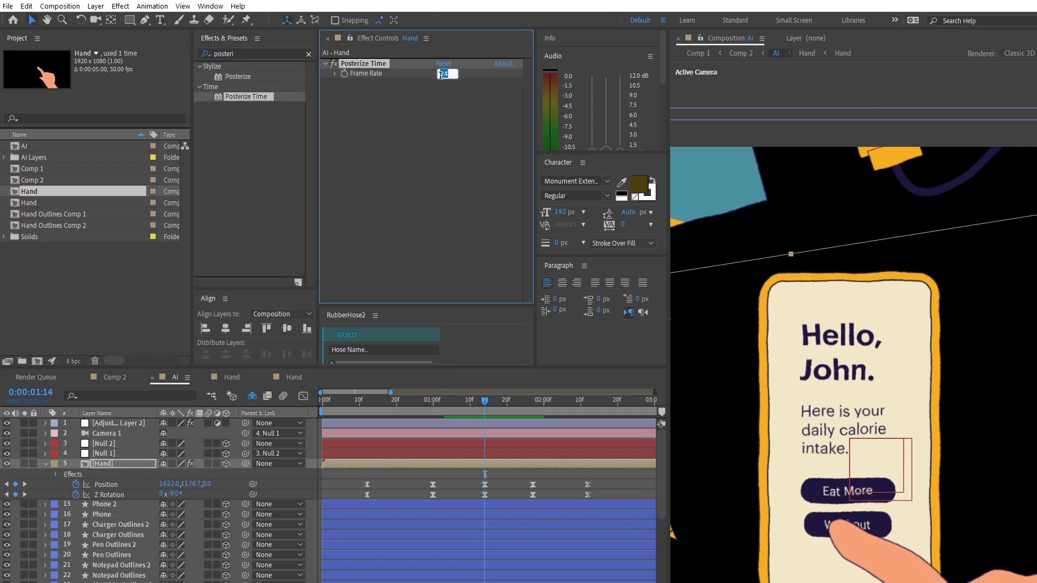
{"action": "scroll", "coordinate": [815, 412], "scroll_direction": "down", "scroll_amount": 4}
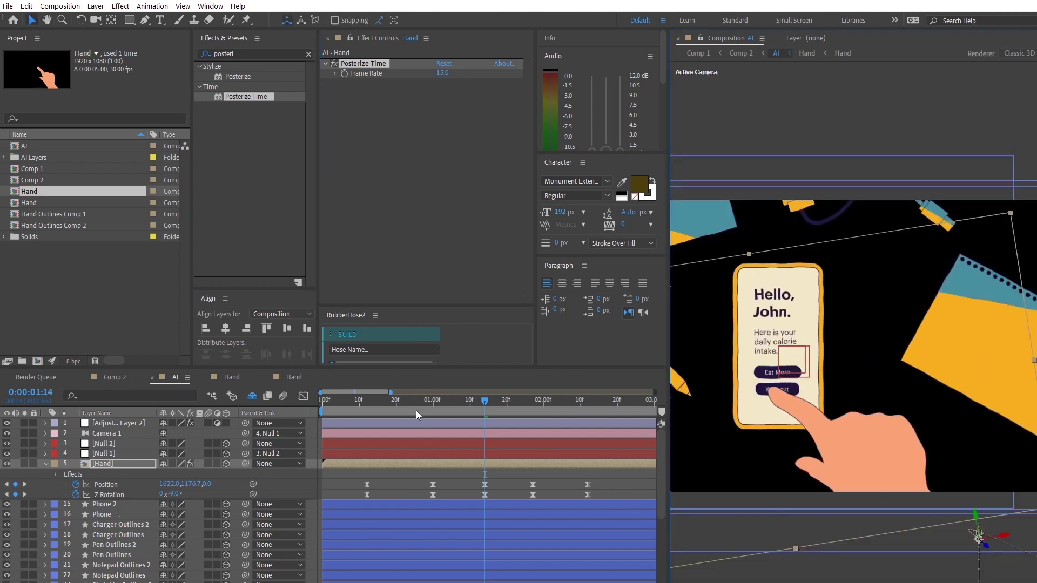
Step: Solo the Hand layer and preview its posterized movement from 0:00:00:11
{"action": "left_click", "coordinate": [362, 412]}
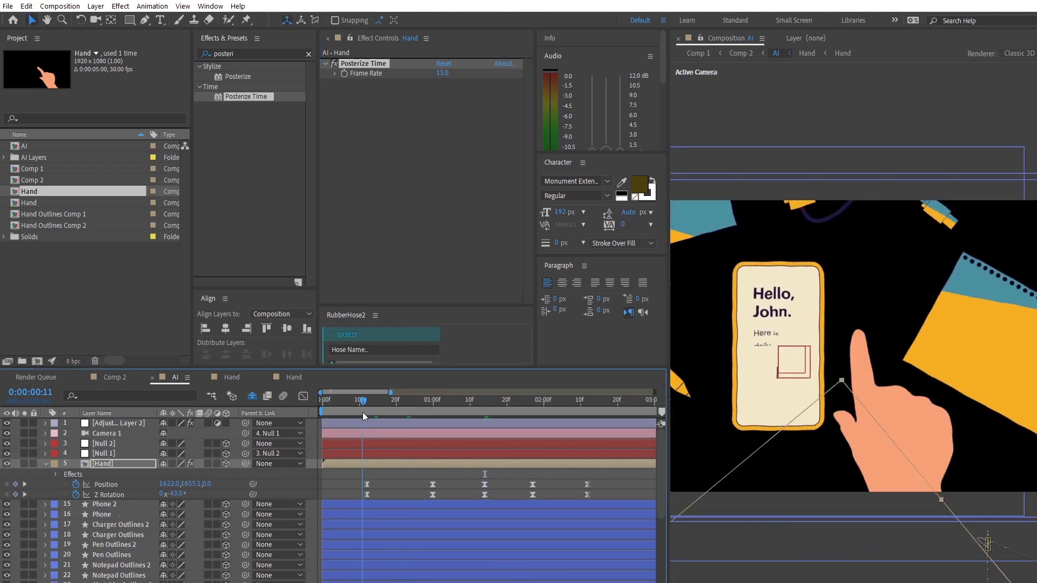
{"action": "left_click", "coordinate": [25, 463]}
{"action": "key", "text": "space"}
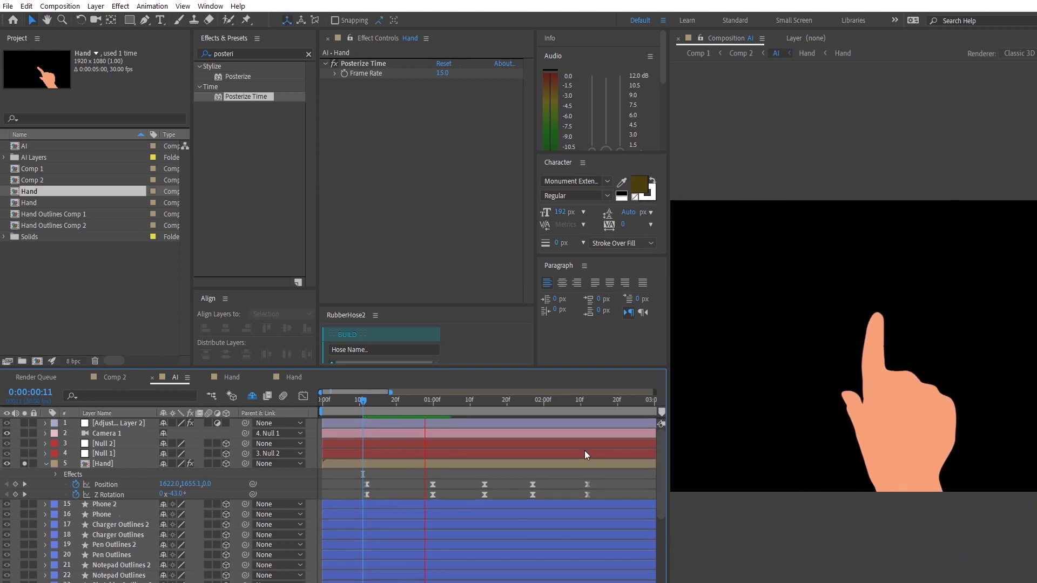
{"action": "left_click", "coordinate": [455, 410]}
{"action": "mouse_move", "coordinate": [461, 408]}
{"action": "left_mouse_down"}
{"action": "mouse_move", "coordinate": [481, 404]}
{"action": "mouse_move", "coordinate": [449, 402]}
{"action": "left_mouse_up"}
Step: Set the Hand's Posterize Time frame rate to 12 and preview the movement
{"action": "left_click", "coordinate": [443, 73]}
{"action": "type", "text": "12"}
{"action": "key", "text": "Return"}
{"action": "left_click", "coordinate": [373, 400]}
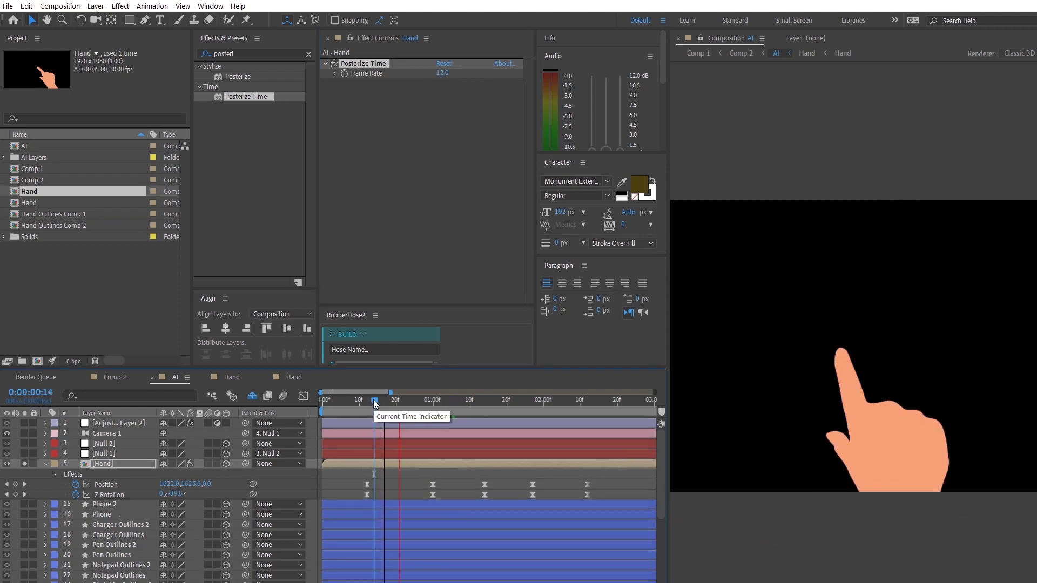
{"action": "key", "text": "space"}
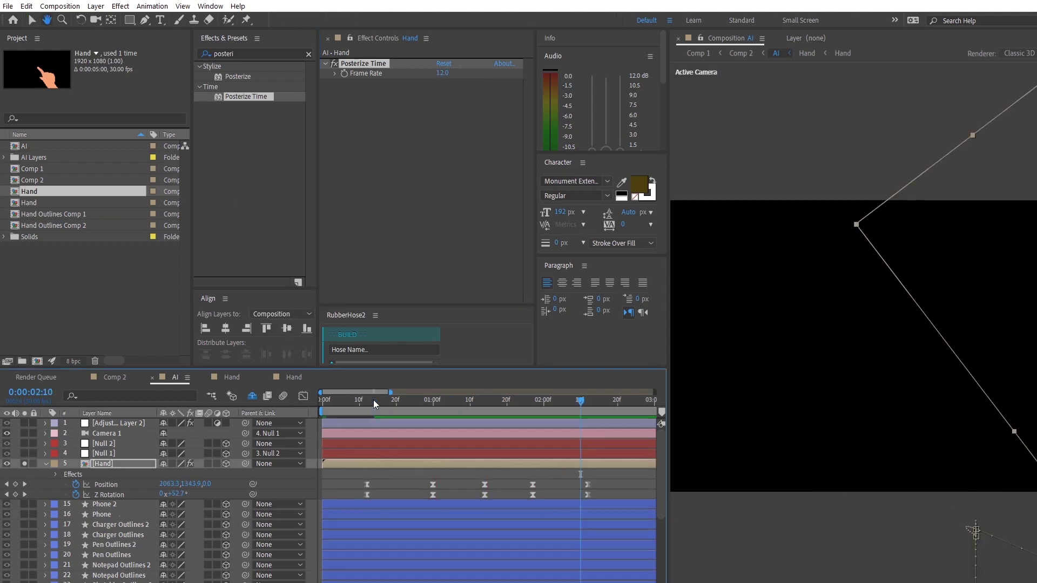
{"action": "left_click_drag", "start_coordinate": [457, 382], "coordinate": [419, 385]}
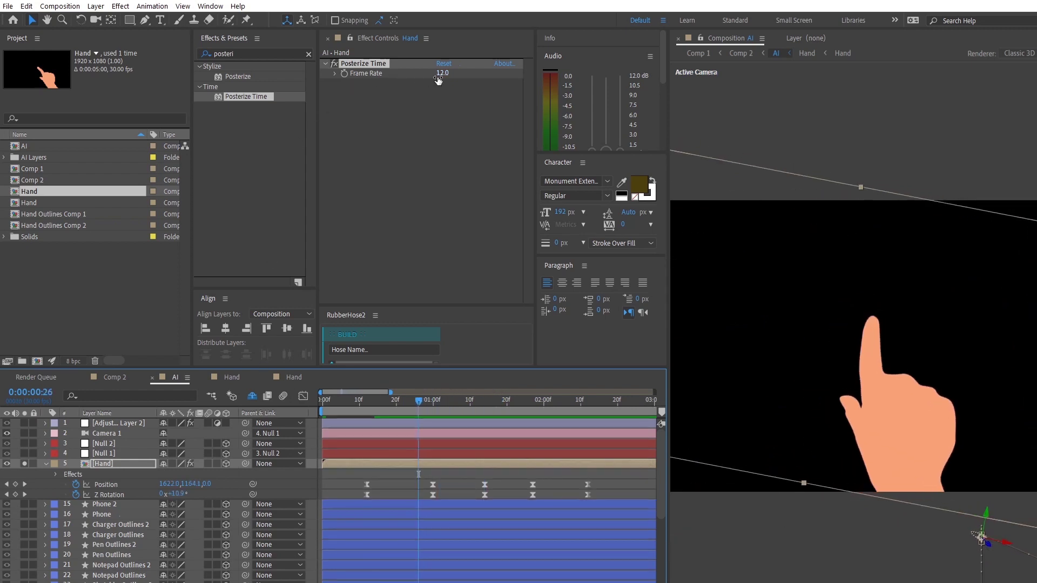
Step: Lower the Hand's Posterize Time frame rate to 7.4 and preview the choppier motion
{"action": "left_click_drag", "start_coordinate": [442, 73], "coordinate": [420, 79]}
{"action": "left_click_drag", "start_coordinate": [366, 405], "coordinate": [377, 425]}
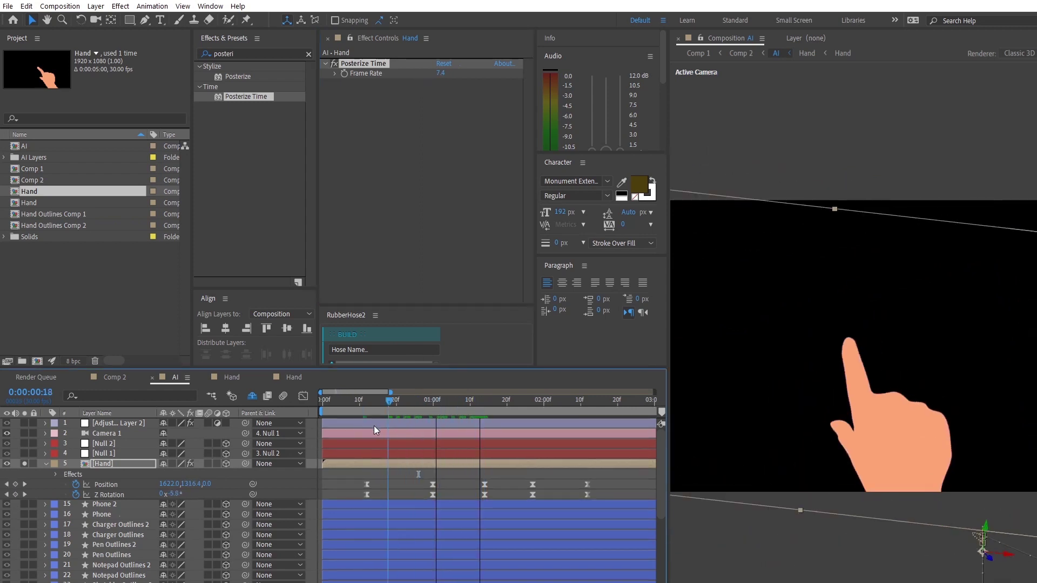
{"action": "key", "text": "space"}
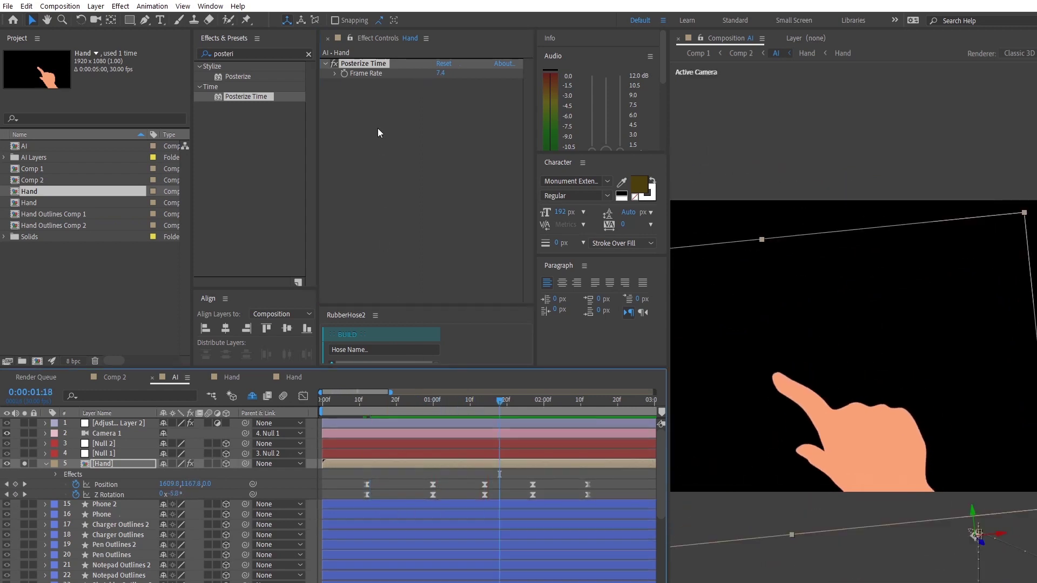
Step: Remove Posterize Time from the Hand layer and review the effects on Adjustment Layer 2
{"action": "left_click", "coordinate": [371, 63]}
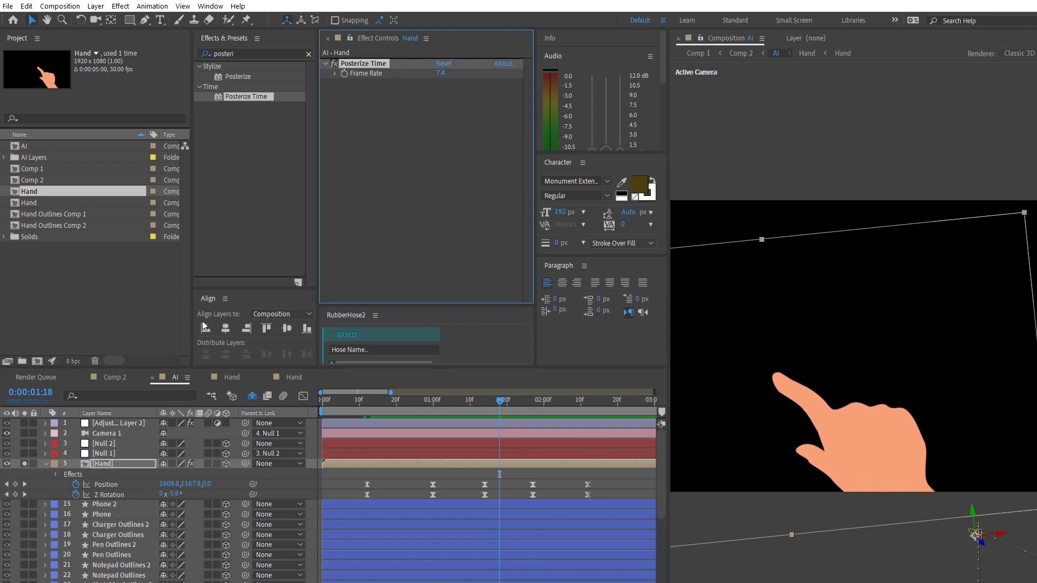
{"action": "key", "text": "Delete"}
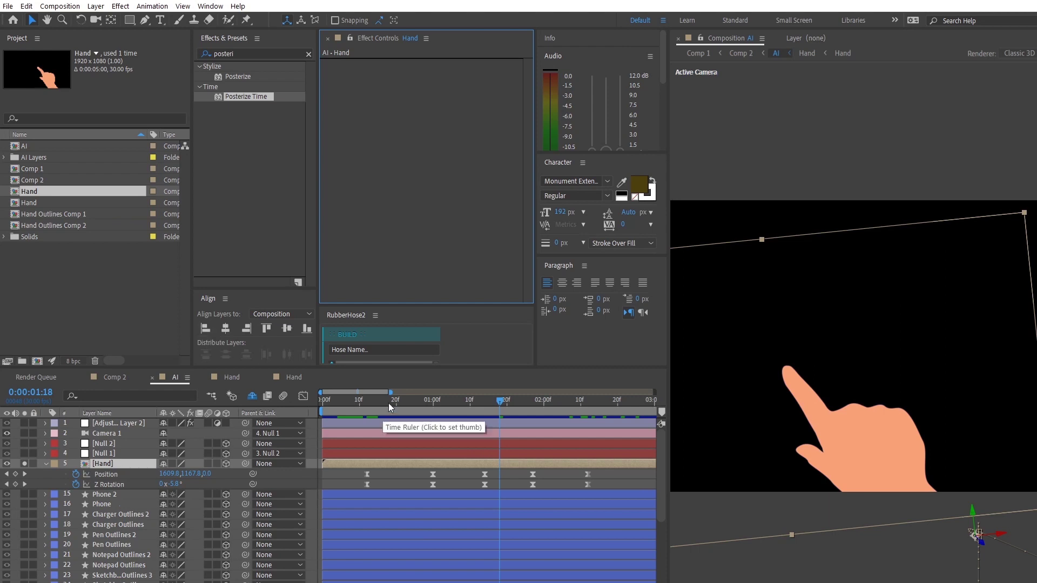
{"action": "left_click_drag", "start_coordinate": [376, 400], "coordinate": [456, 406]}
{"action": "left_click", "coordinate": [108, 423]}
{"action": "scroll", "coordinate": [391, 206], "scroll_direction": "down", "scroll_amount": 2}
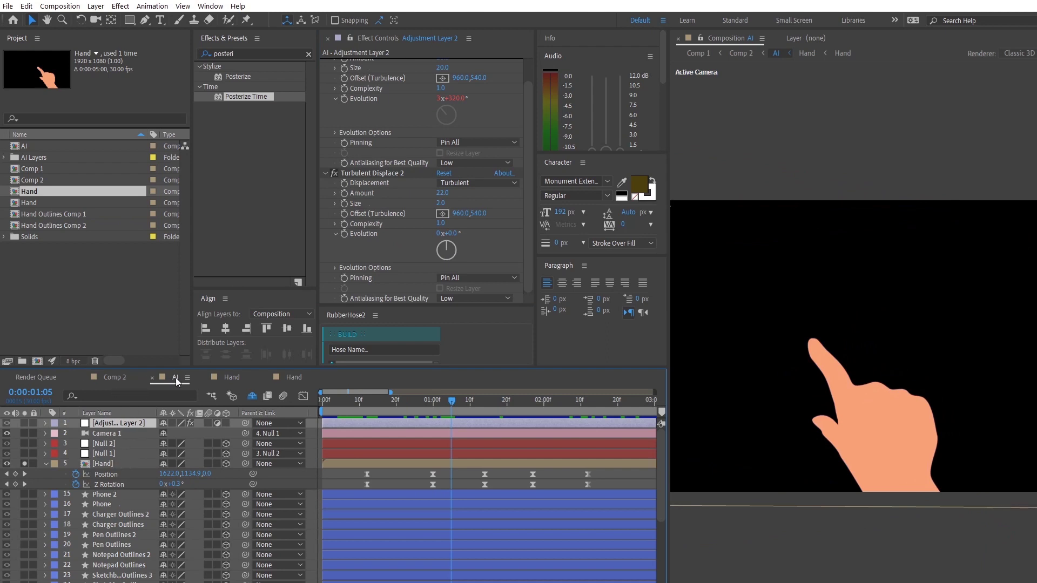
Step: Turn off the Hand layer's solo in the AI composition and return to Comp 2
{"action": "left_click", "coordinate": [114, 378]}
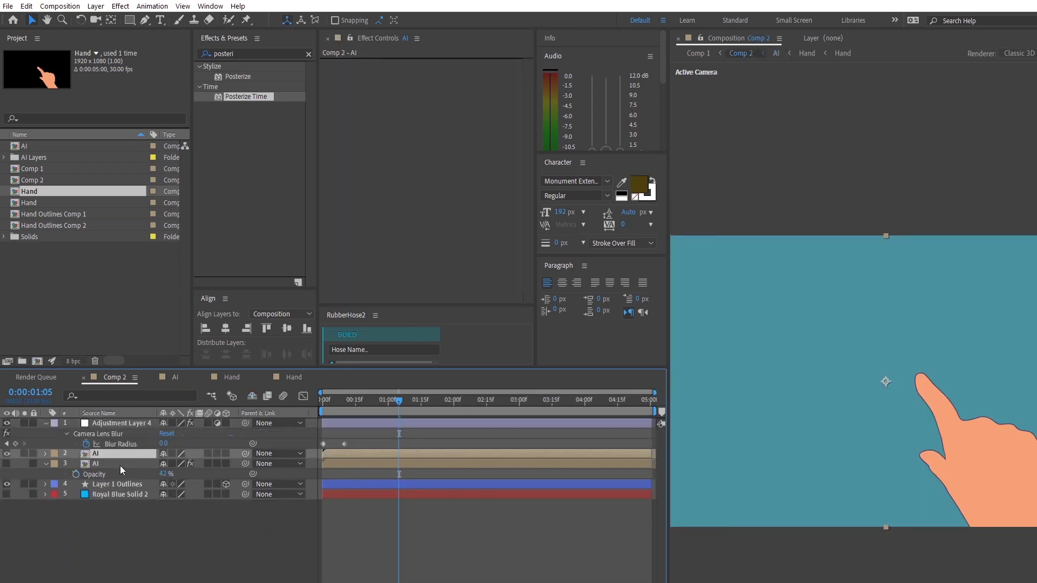
{"action": "double_click", "coordinate": [124, 456]}
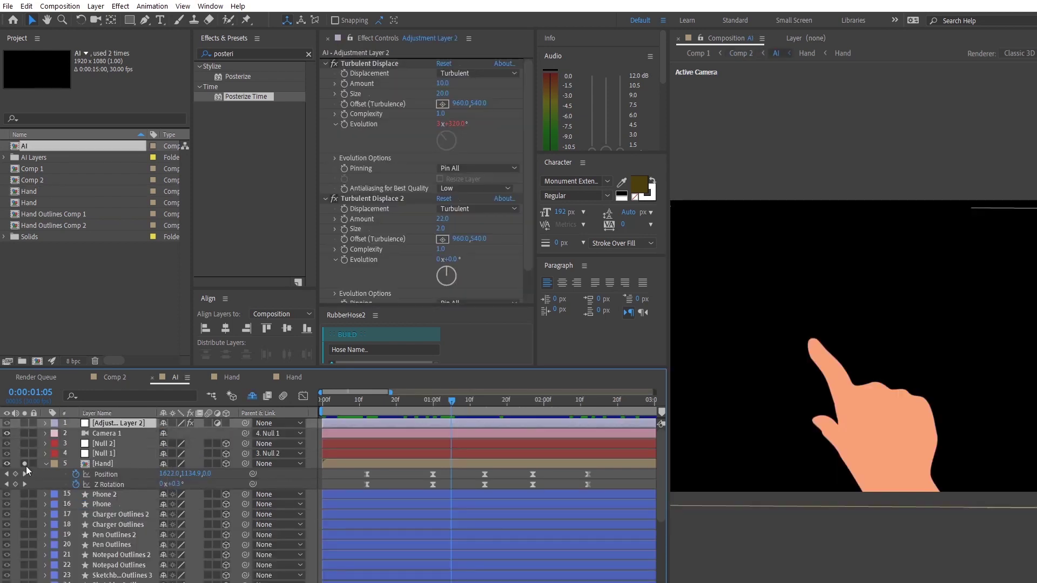
{"action": "key", "text": "Tab"}
{"action": "left_click", "coordinate": [311, 428]}
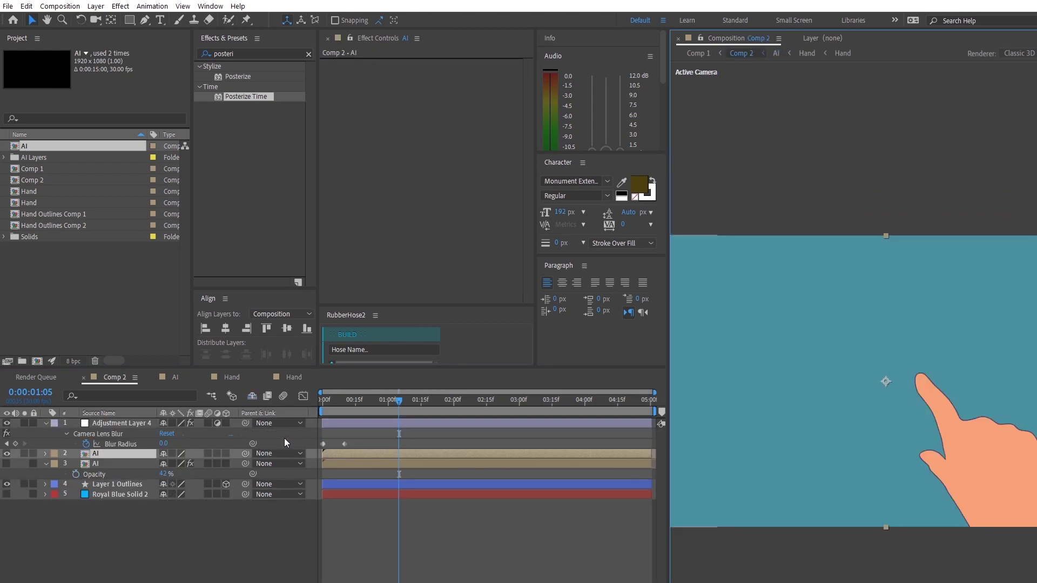
Step: Apply Posterize Time to the upper AI layer in Comp 2 with a frame rate of 15
{"action": "left_click", "coordinate": [114, 465]}
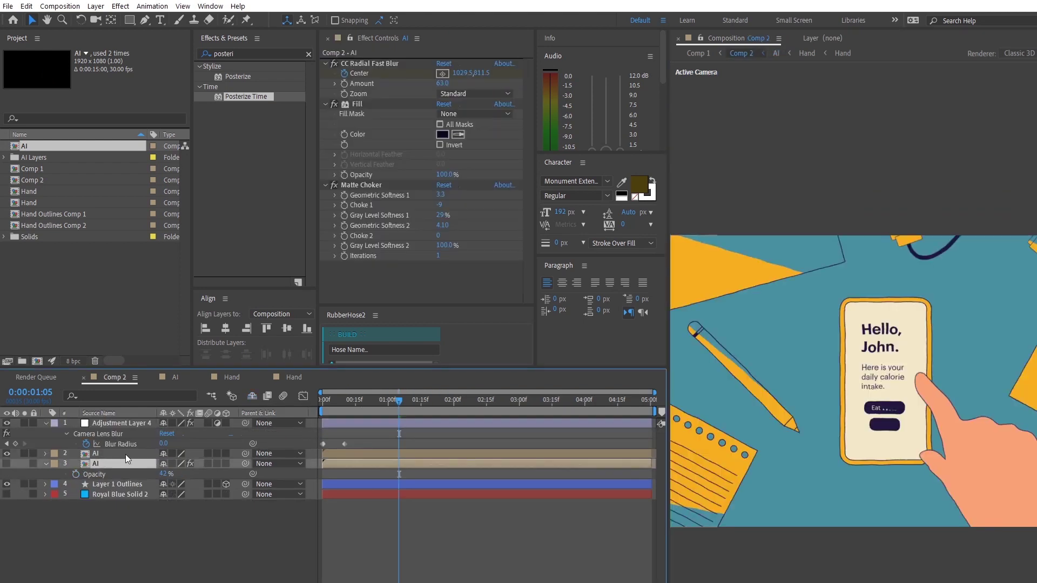
{"action": "left_click", "coordinate": [126, 454]}
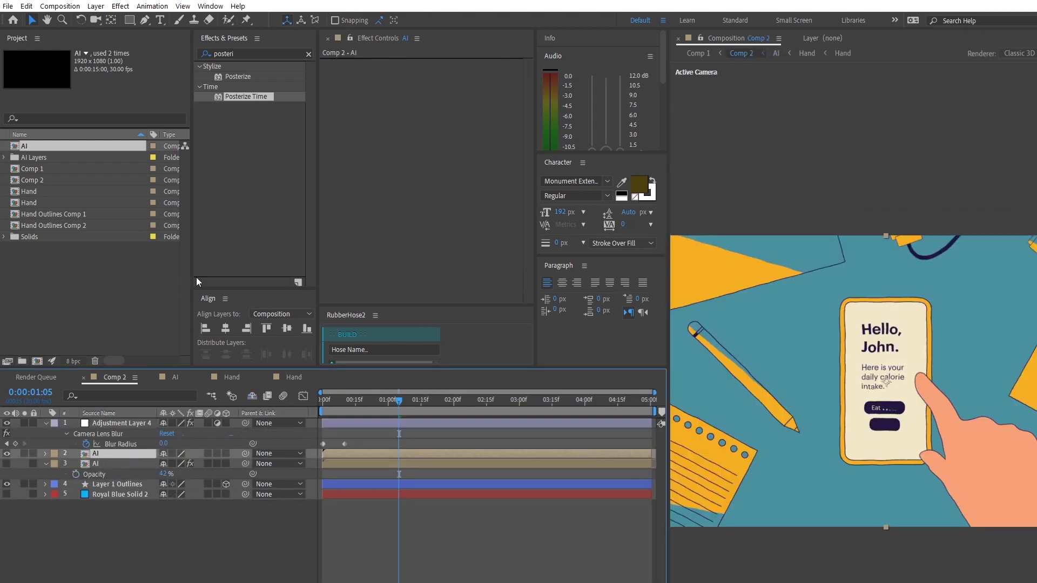
{"action": "left_click_drag", "start_coordinate": [241, 94], "coordinate": [431, 109]}
{"action": "left_click", "coordinate": [444, 74]}
{"action": "type", "text": "15"}
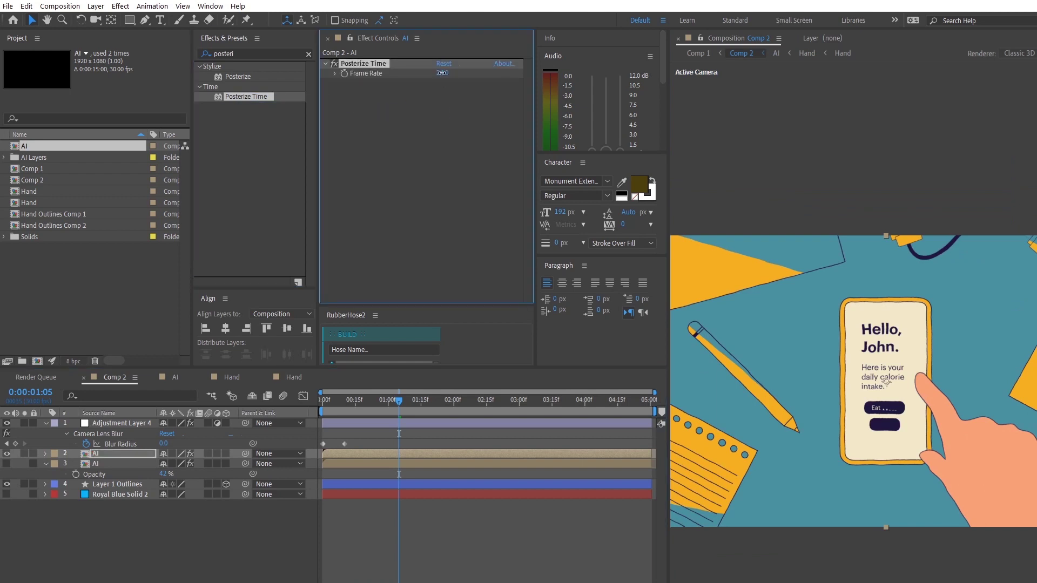
{"action": "key", "text": "Return"}
Step: Preview Comp 2 from its start and select Adjustment Layer 4
{"action": "left_click_drag", "start_coordinate": [344, 403], "coordinate": [324, 399]}
{"action": "key", "text": "space"}
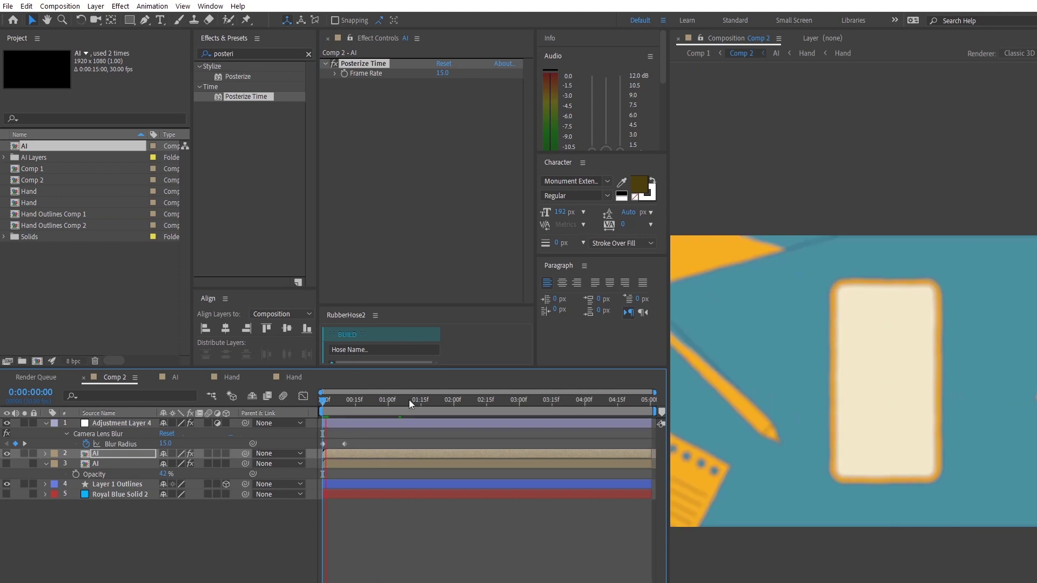
{"action": "left_click", "coordinate": [122, 423]}
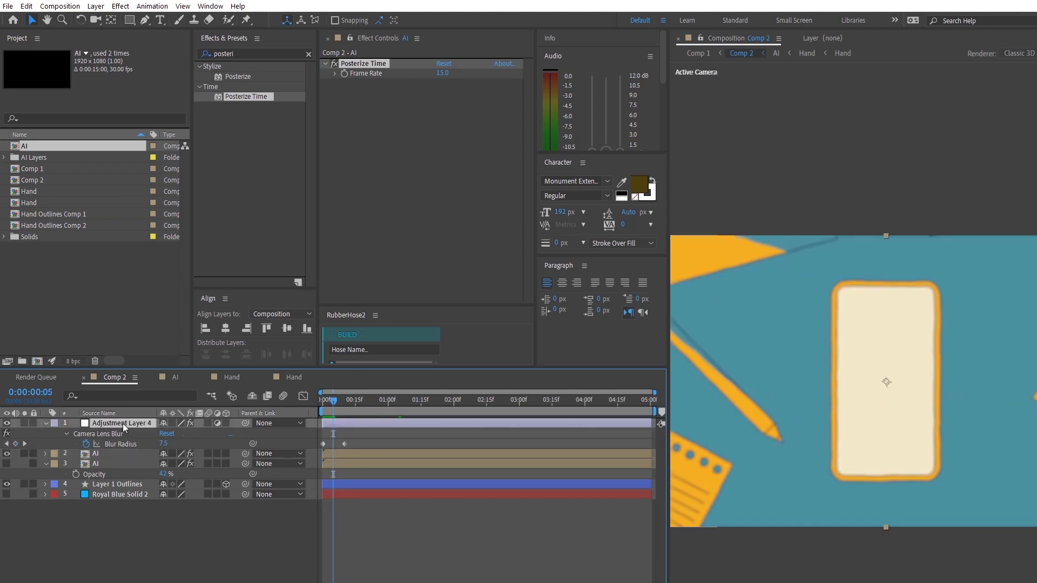
Step: Compare the scene with and without Camera Lens Blur on Adjustment Layer 4 and preview the opening blur animation
{"action": "left_click", "coordinate": [352, 65]}
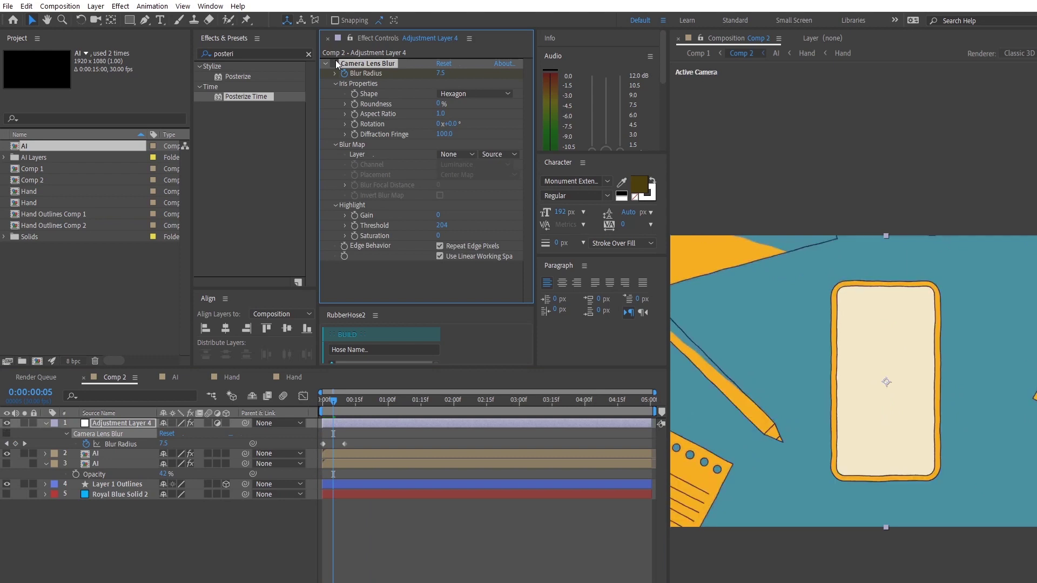
{"action": "left_click_drag", "start_coordinate": [354, 408], "coordinate": [307, 405]}
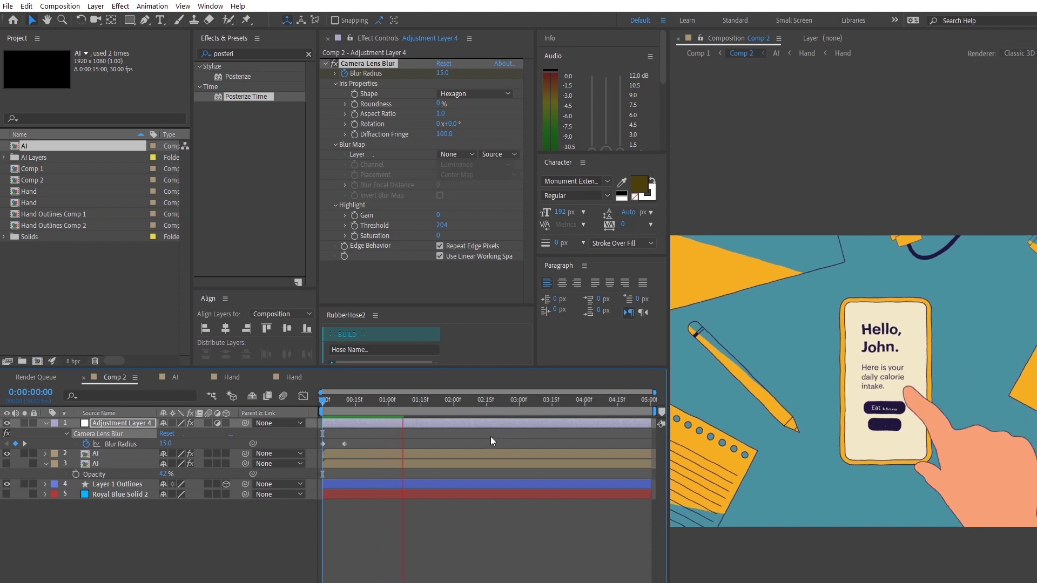
{"action": "left_click", "coordinate": [344, 400]}
{"action": "left_click", "coordinate": [329, 401]}
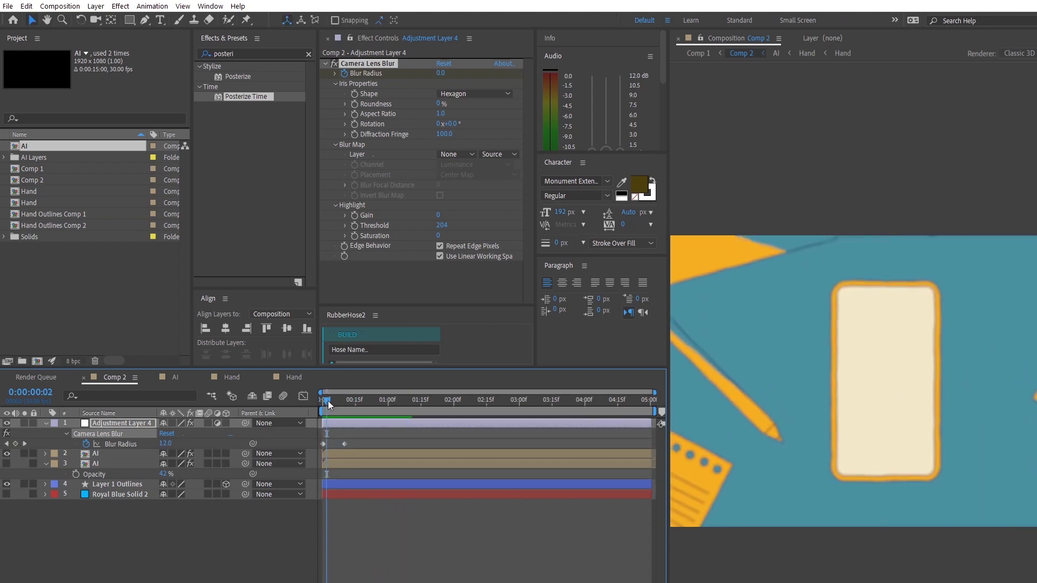
{"action": "key", "text": "space"}
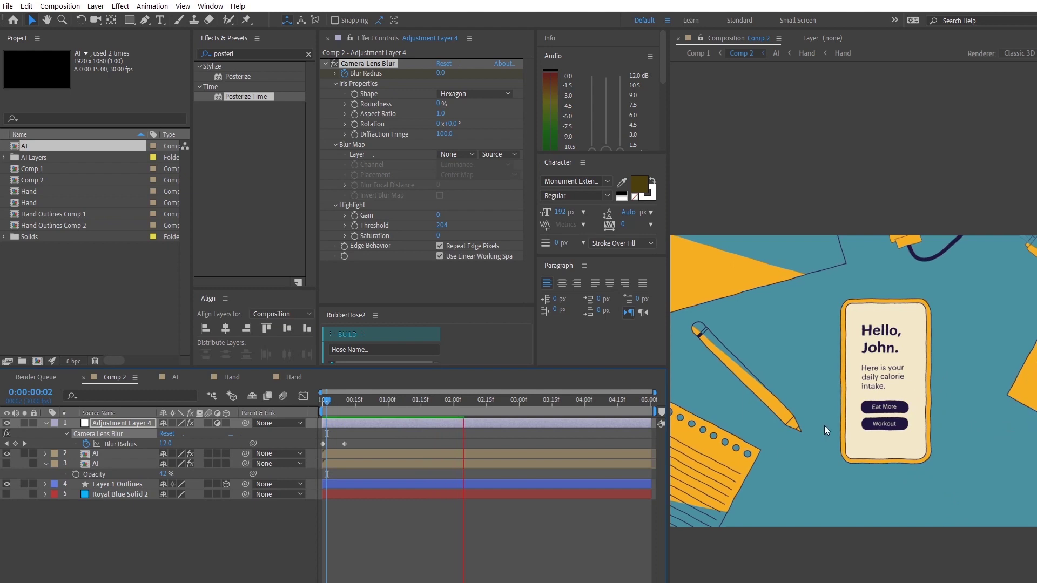
Step: Play the full frame of Comp 2 from its start and again from 0:00:00:16 to review the motion
{"action": "scroll", "coordinate": [771, 431], "scroll_direction": "down", "scroll_amount": 3}
{"action": "left_click_drag", "start_coordinate": [410, 402], "coordinate": [286, 404]}
{"action": "key", "text": "space"}
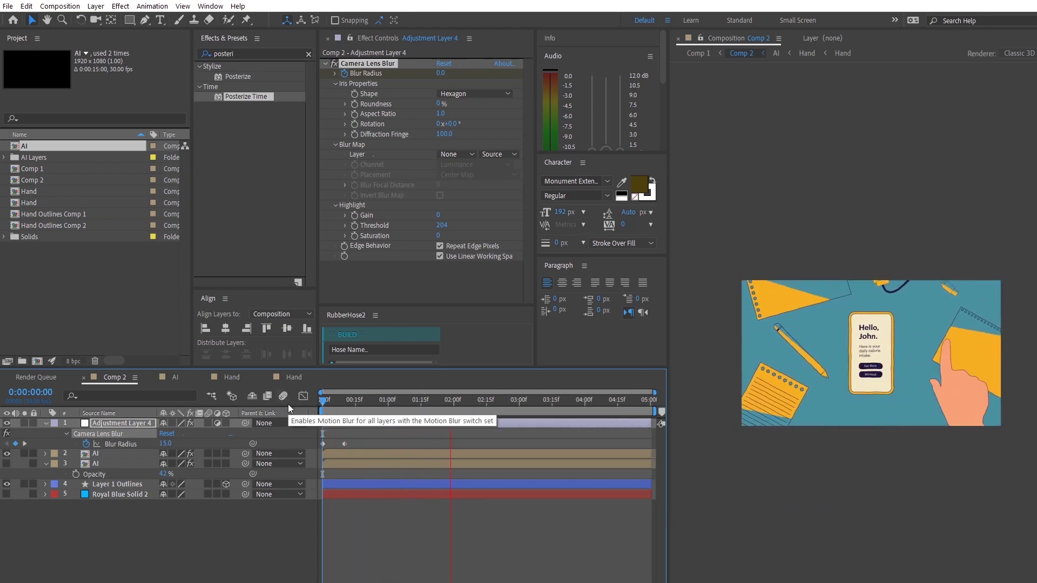
{"action": "key", "text": "space"}
{"action": "left_click_drag", "start_coordinate": [335, 406], "coordinate": [472, 412]}
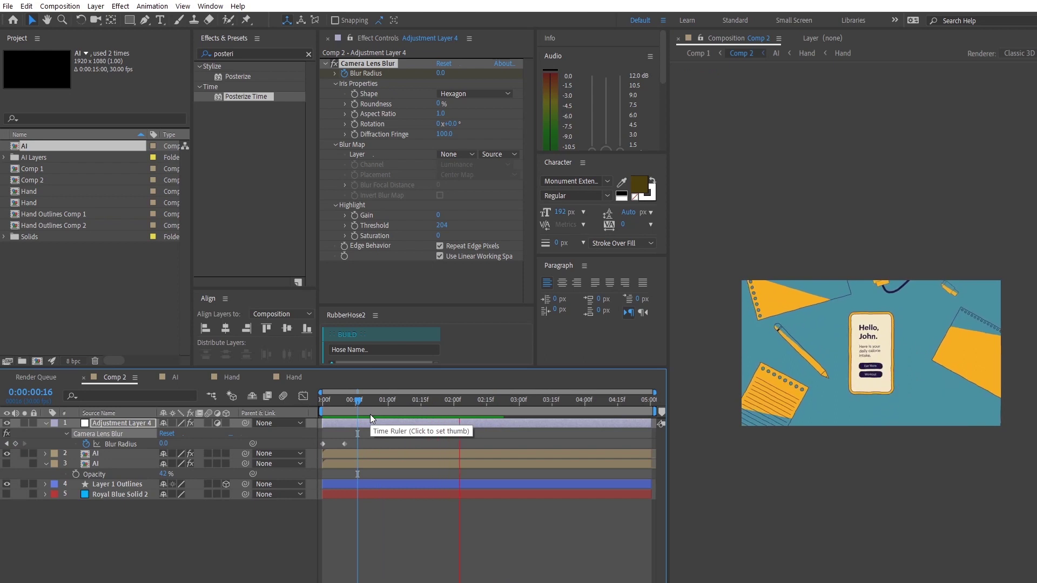
{"action": "key", "text": "space"}
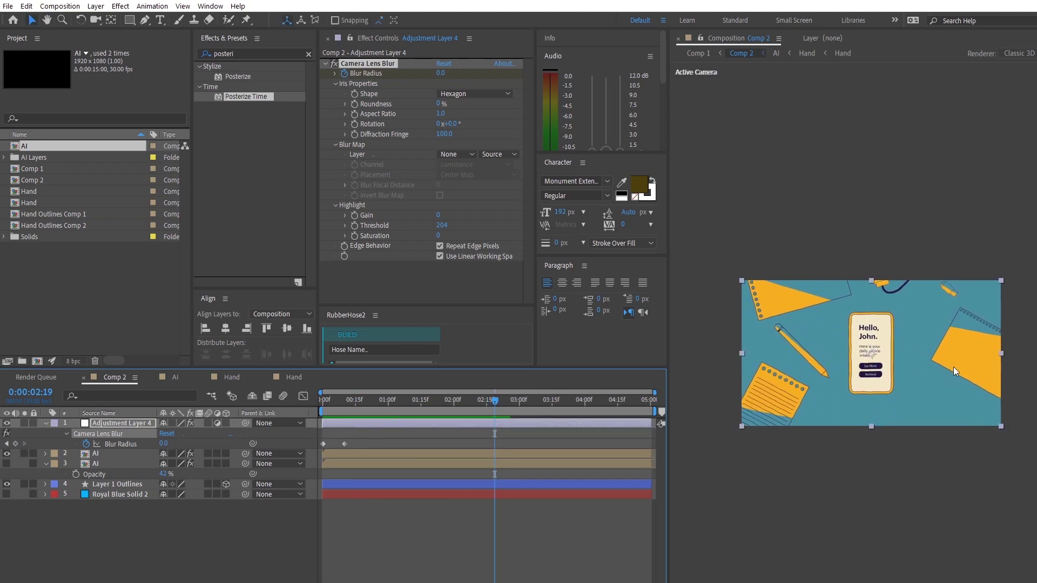
Step: Select the upper AI layer and replay Comp 2 from its start to check the posterized timing
{"action": "left_click", "coordinate": [134, 453]}
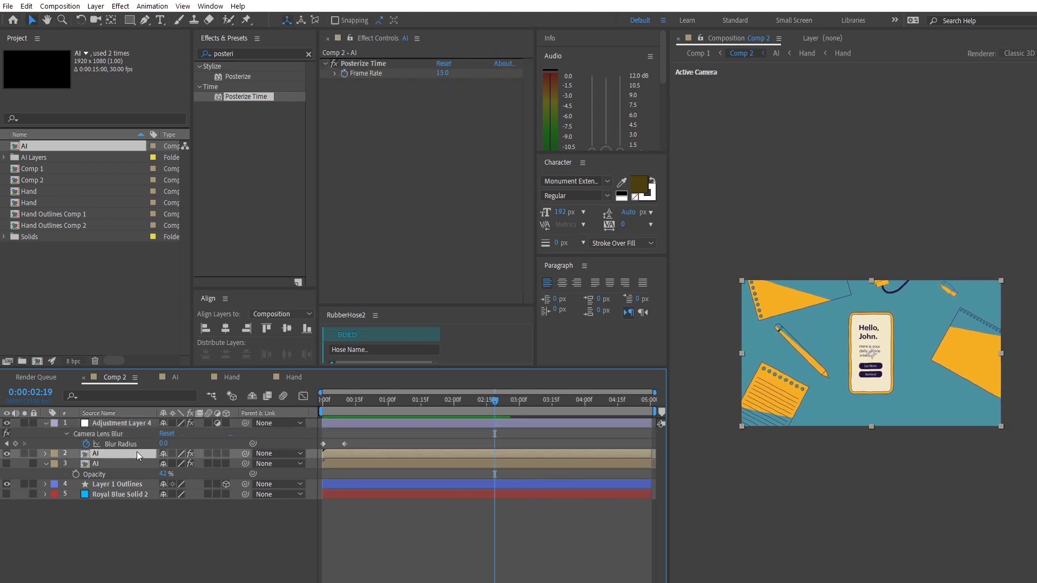
{"action": "key", "text": "space"}
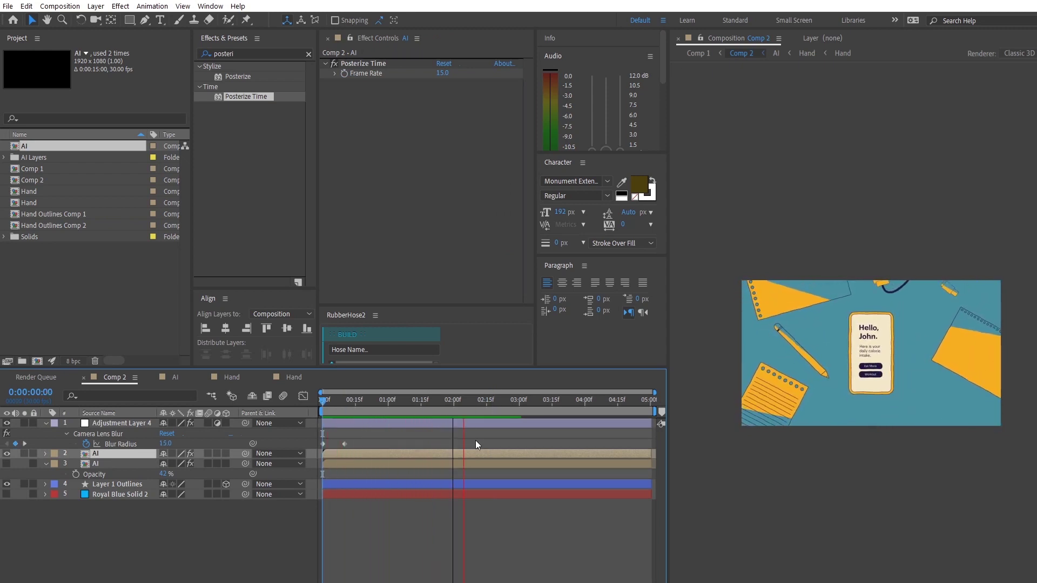
{"action": "key", "text": "space"}
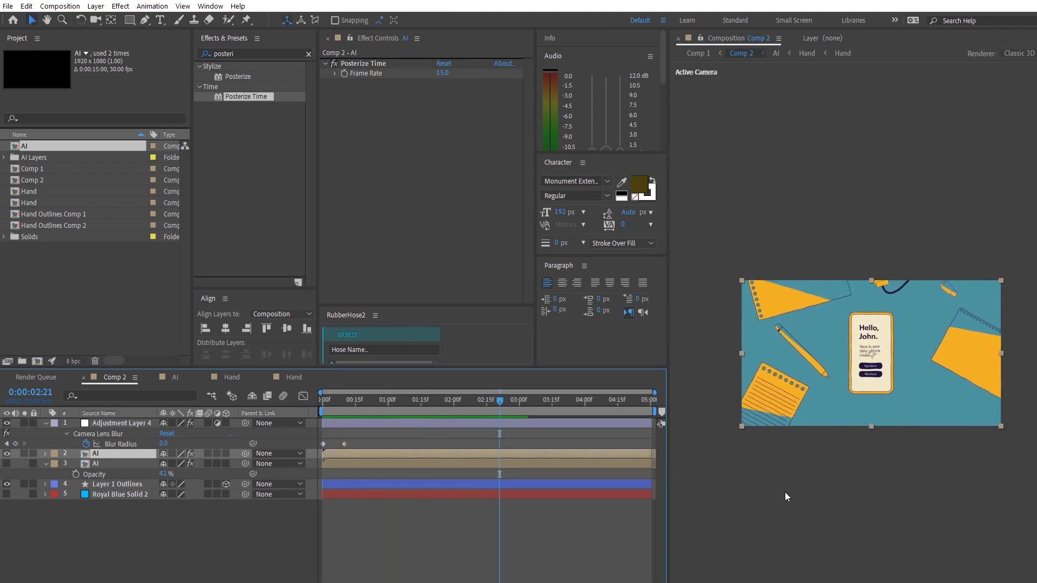